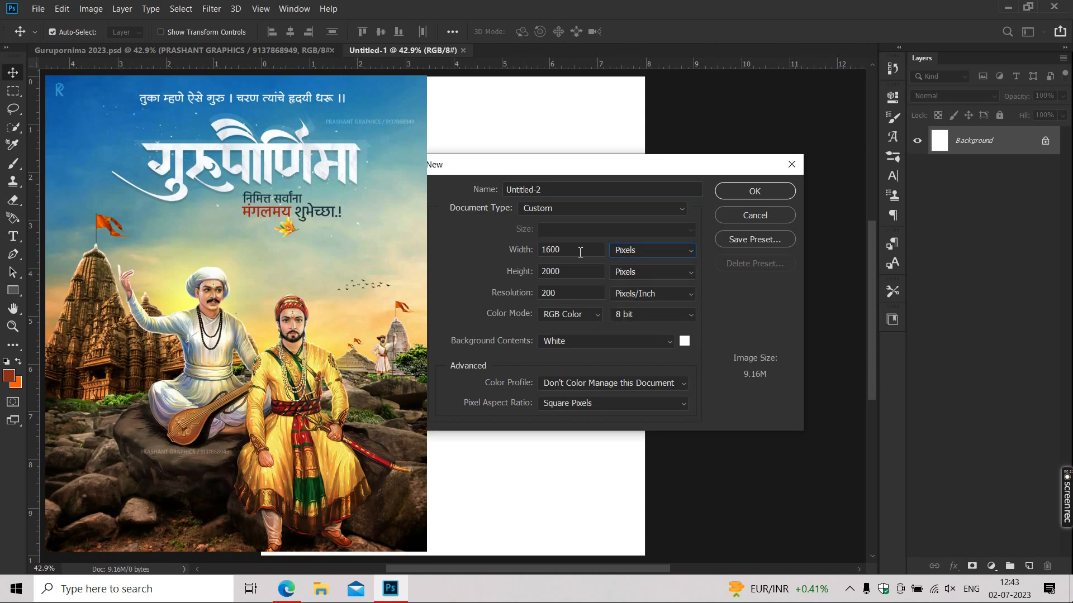
- Create a new 1600 × 2000 pixel RGB document at 200 pixels/inch with a white background
key("Tab")
key("Tab")
key("Tab")
key("Return")
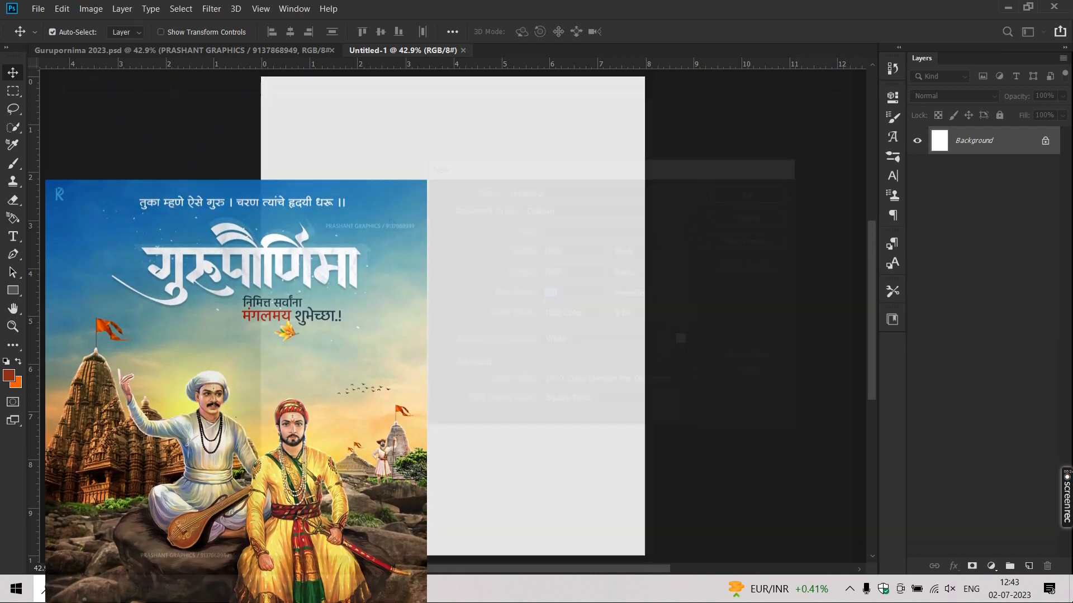
- Bring the sky image into the new document and position it as the poster's background
left_click_drag(186, 62, 247, 56)
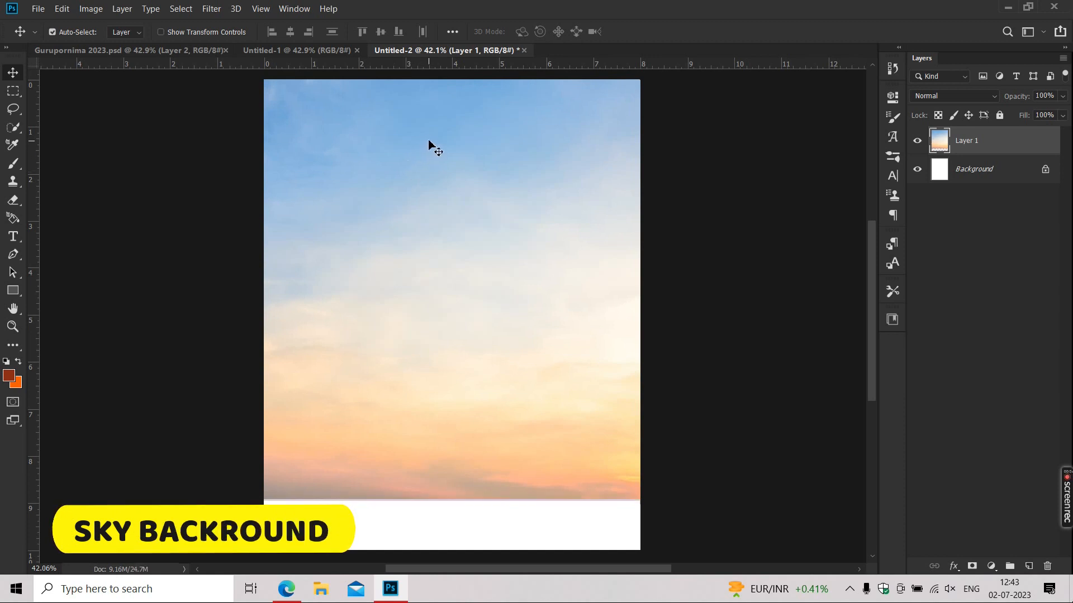
key("ctrl+z")
key("ctrl+shift+z")
key("ctrl+t")
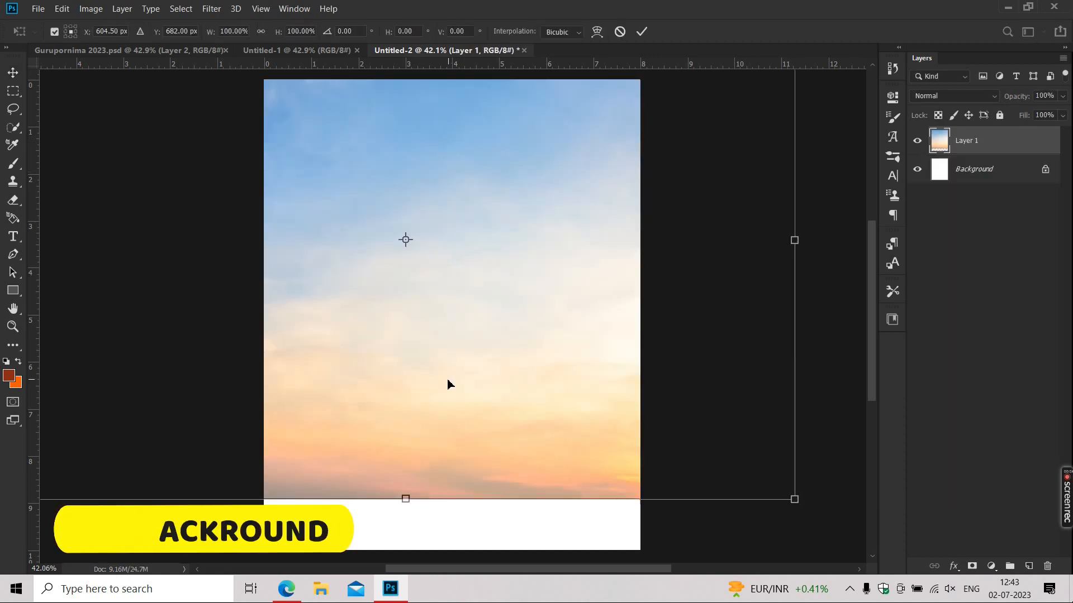
key("Return")
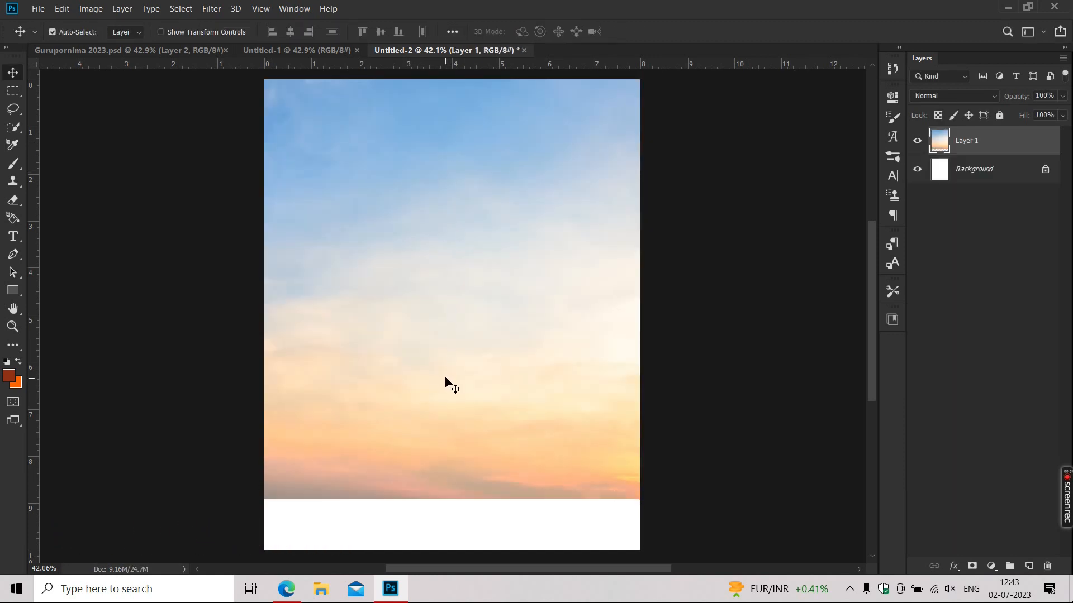
left_click_drag(418, 385, 444, 368)
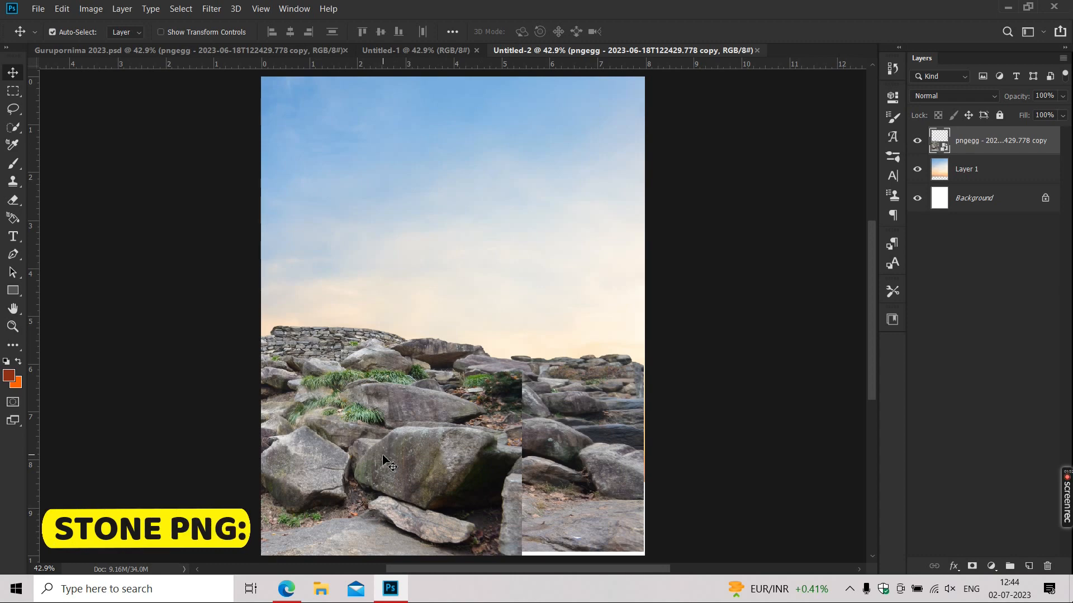
- Position the stone image so that the rocks span the full width of the canvas's lower part
left_click(753, 441)
scroll(546, 453, "up", 2)
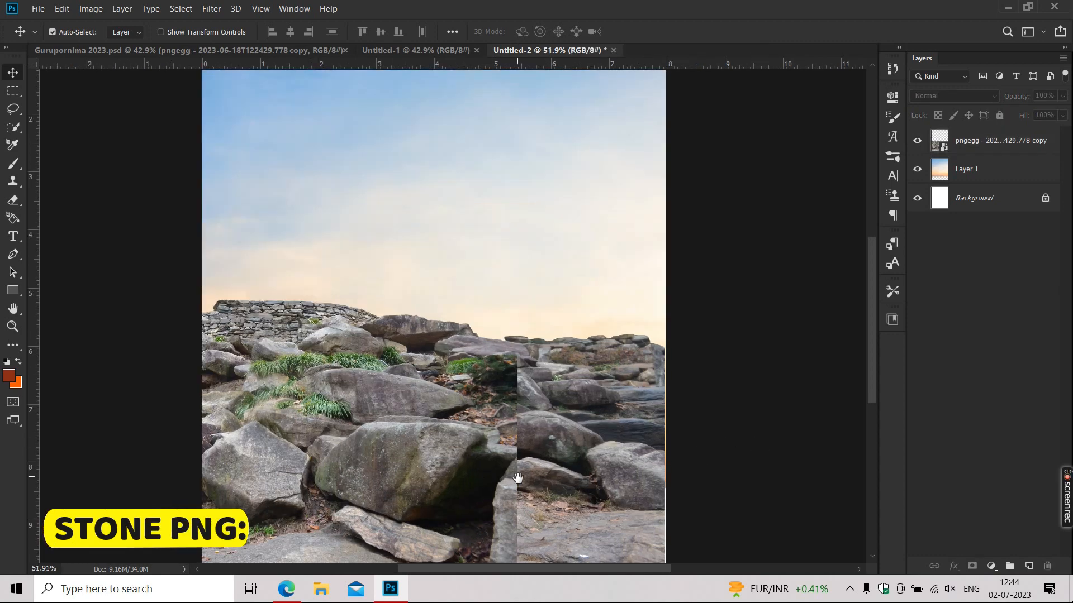
left_click_drag(517, 479, 531, 405)
left_click_drag(433, 402, 584, 403)
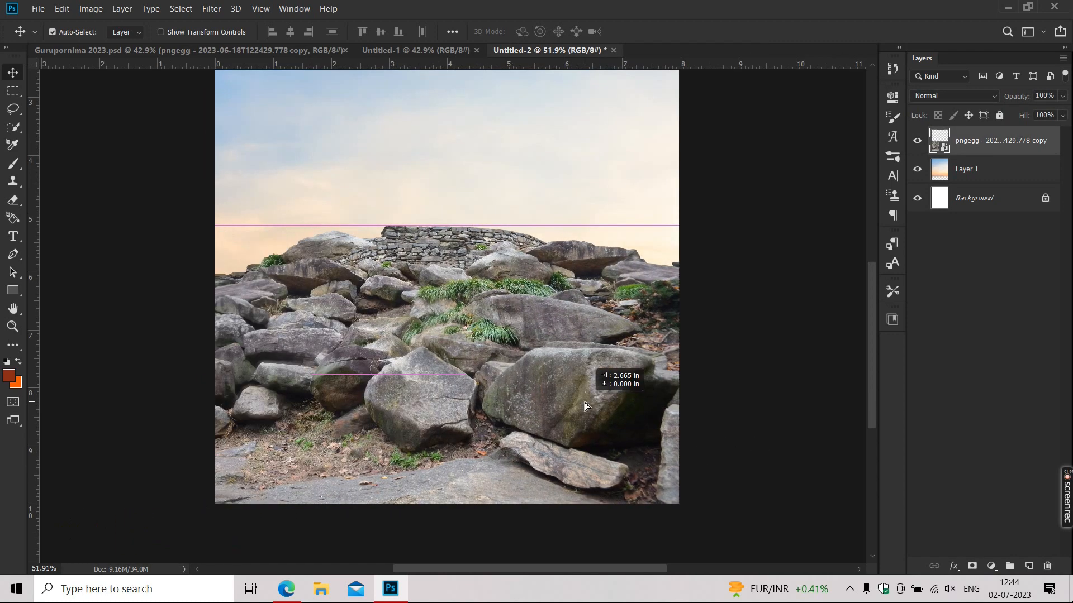
left_click_drag(370, 408, 430, 368)
- Position the cutout of the two seated figures on the rocks, with their feet near the canvas's lower edge
scroll(435, 447, "up", 5)
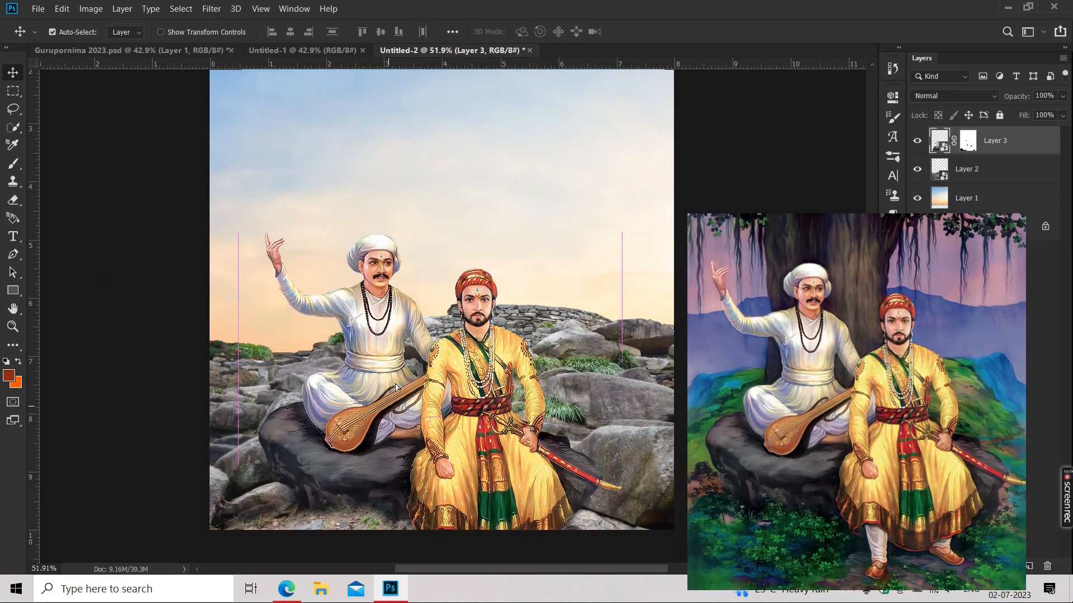
left_click_drag(389, 420, 426, 358)
key("ctrl+0")
scroll(468, 441, "up", 5)
left_click_drag(468, 445, 454, 288)
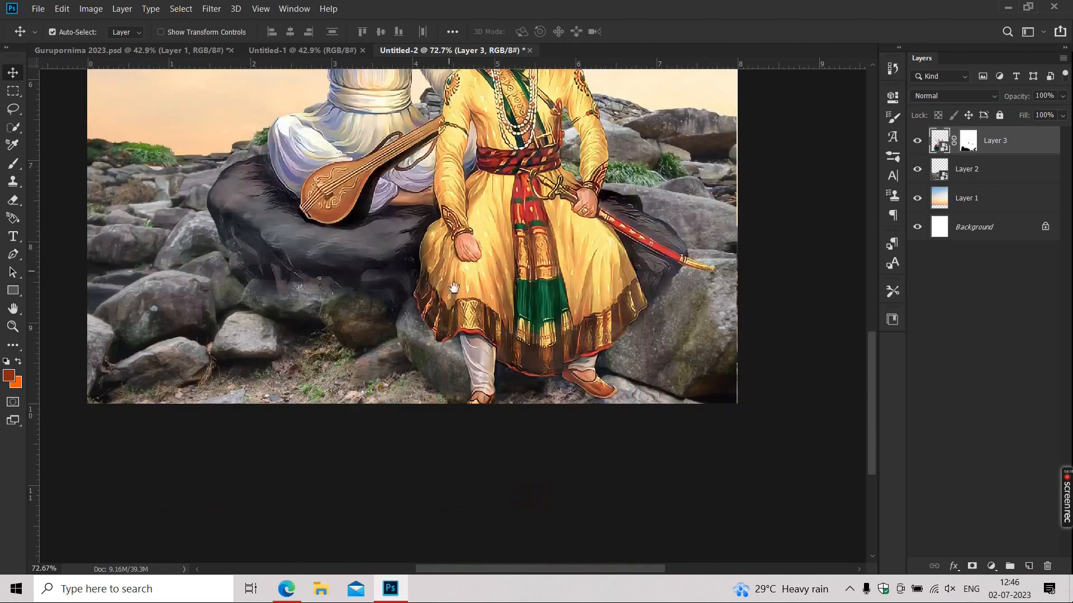
scroll(465, 332, "up", 3)
left_click_drag(480, 366, 479, 362)
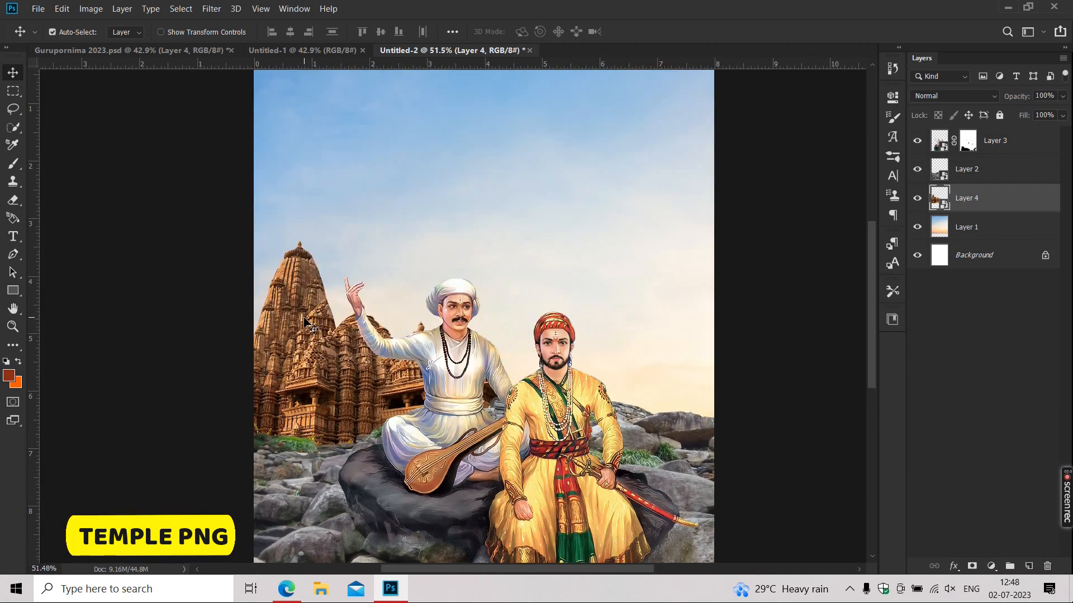
- Shift the temple slightly right and mount the orange flag on its main spire, with the flag layer beneath the temple layer
mouse_move(305, 322)
left_mouse_down()
mouse_move(328, 322)
mouse_move(318, 323)
left_mouse_up()
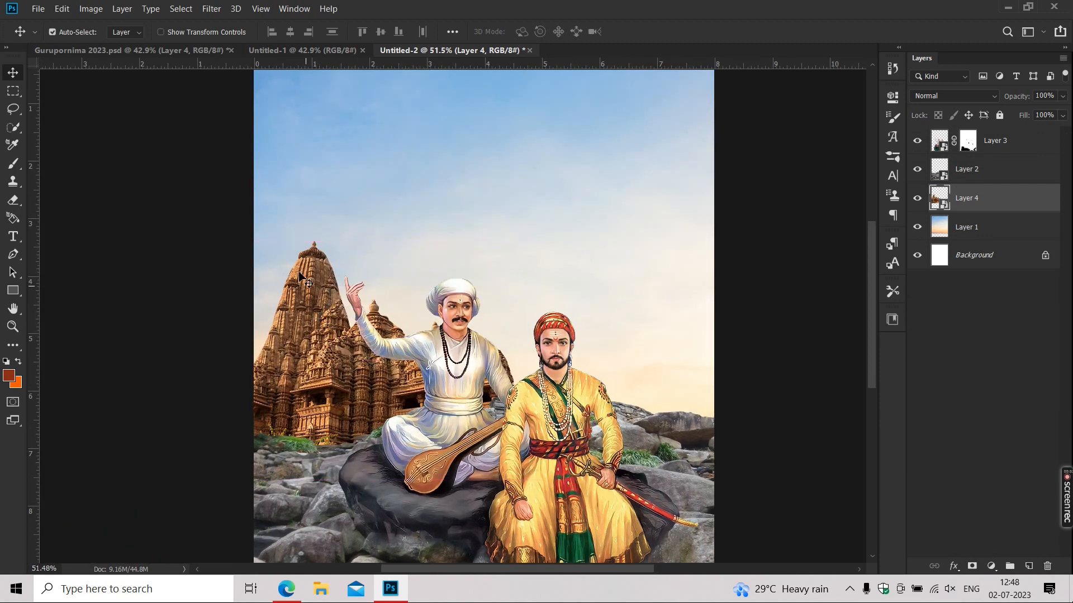
scroll(313, 224, "up", 5)
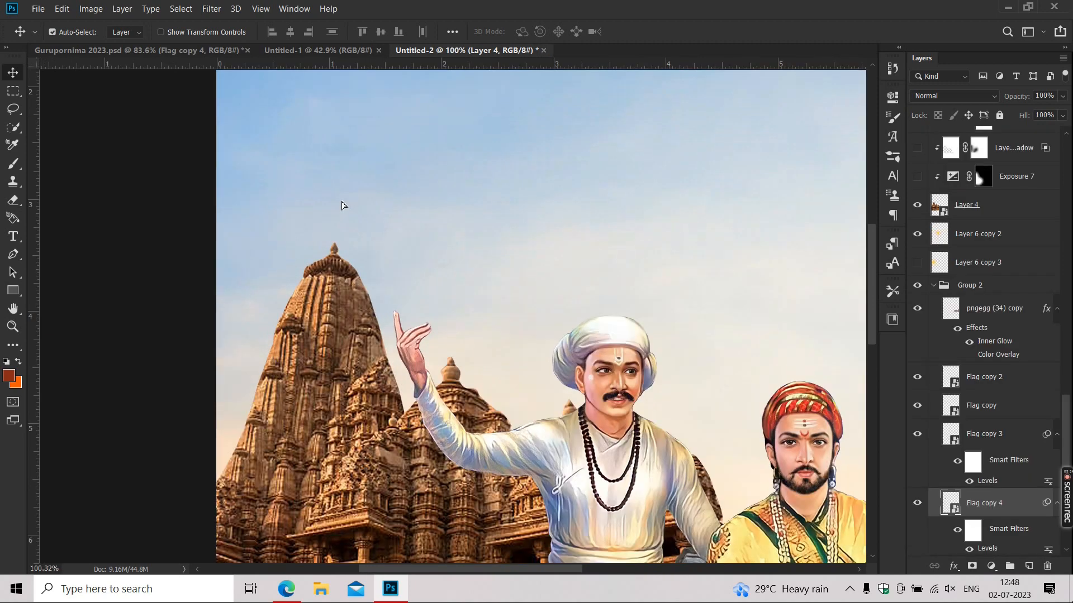
mouse_move(343, 206)
left_mouse_down()
mouse_move(334, 184)
mouse_move(350, 186)
left_mouse_up()
left_click_drag(957, 207, 956, 270)
left_click(1056, 227)
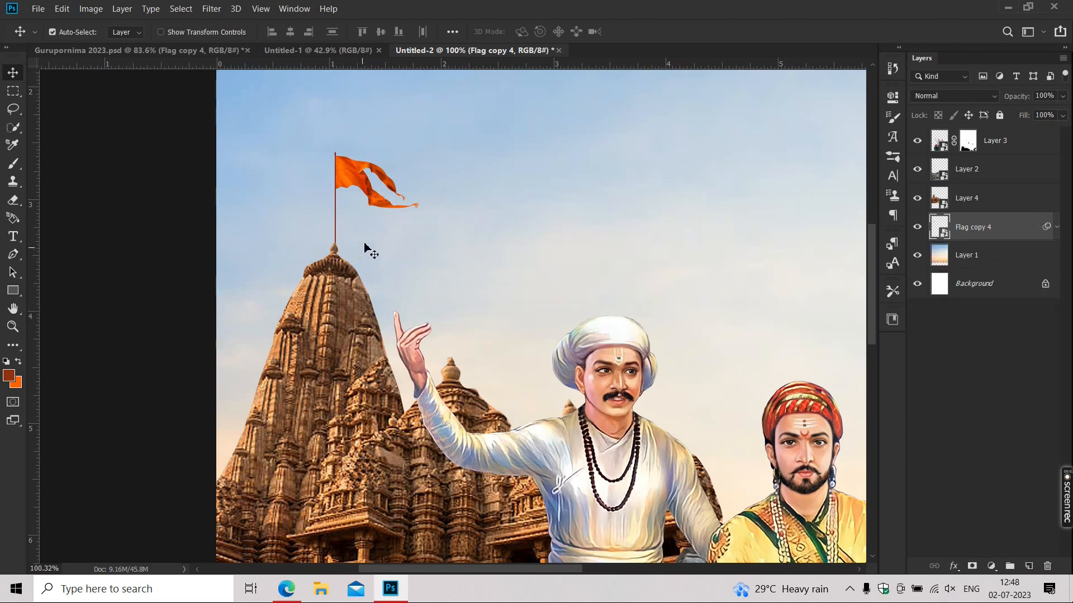
scroll(365, 248, "up", 3)
left_click_drag(335, 167, 345, 194)
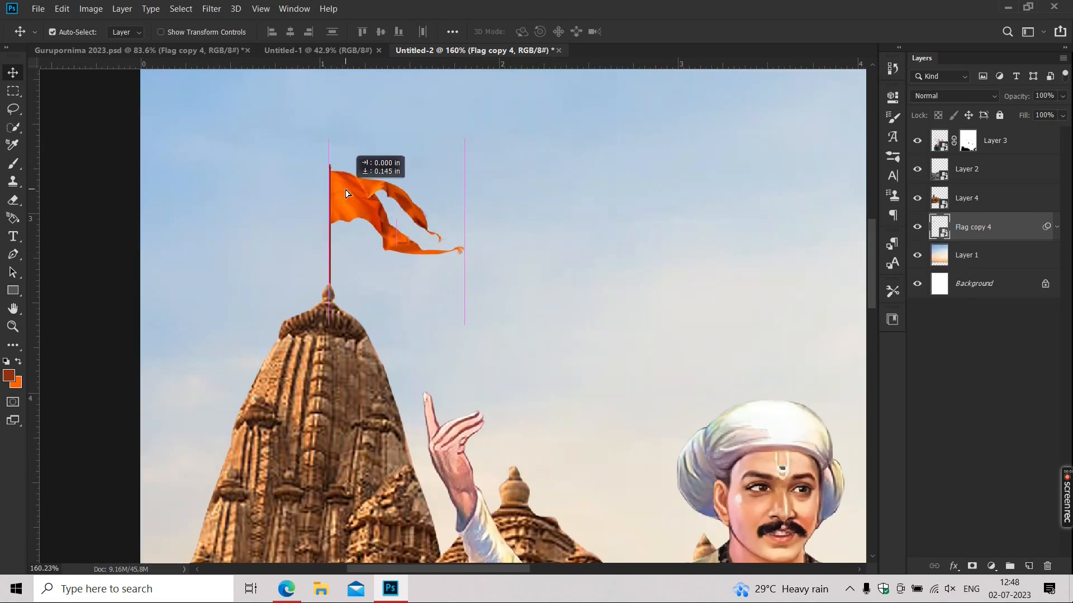
scroll(251, 179, "down", 3)
key("ctrl+0")
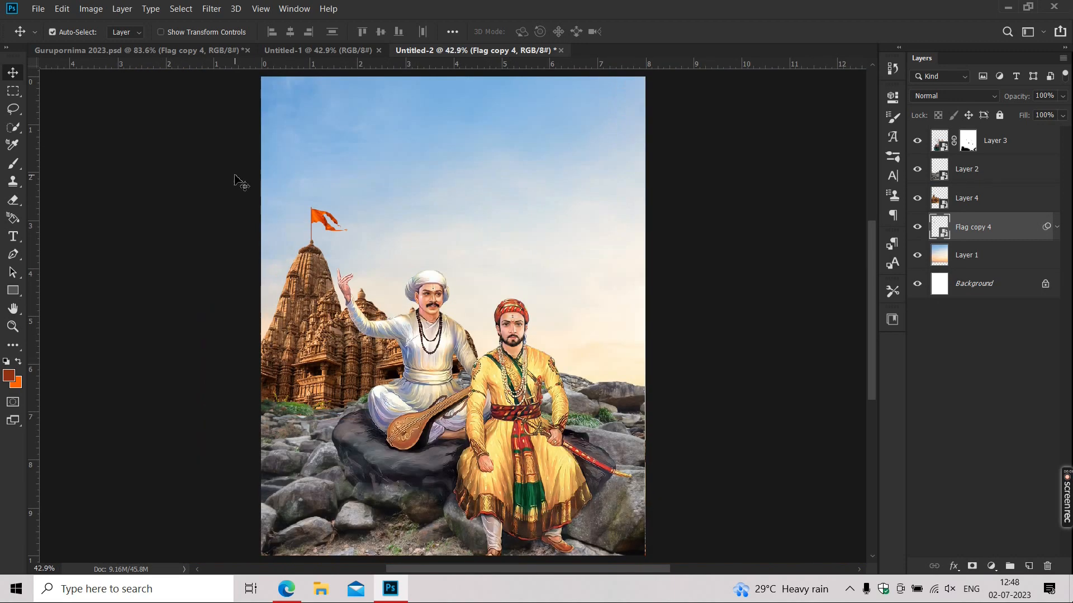
scroll(497, 344, "up", 1)
left_click_drag(502, 529, 496, 495)
scroll(498, 465, "down", 1)
scroll(433, 352, "up", 4)
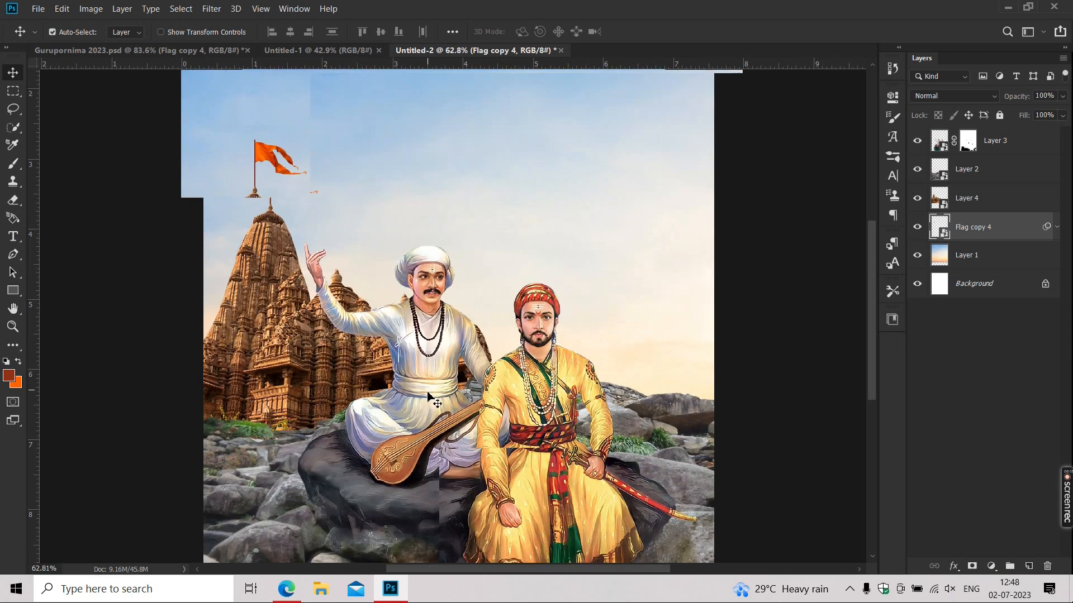
key("ctrl+0")
- Place the green bush image along the temple's base, with its layer between the temple and the stones
scroll(406, 423, "up", 5)
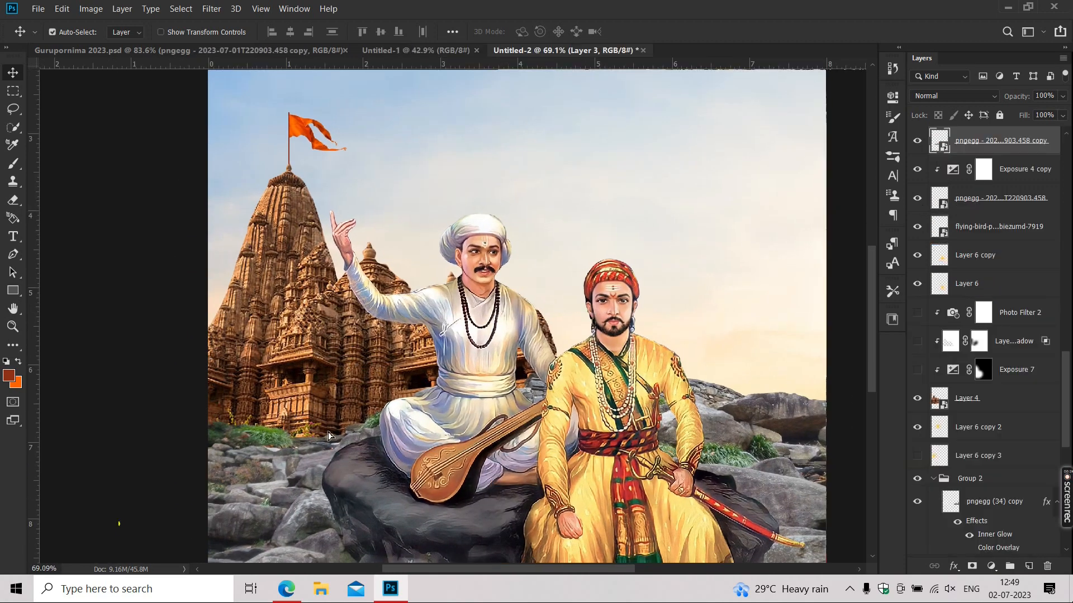
left_click_drag(317, 395, 396, 413)
left_click_drag(1012, 148, 1000, 212)
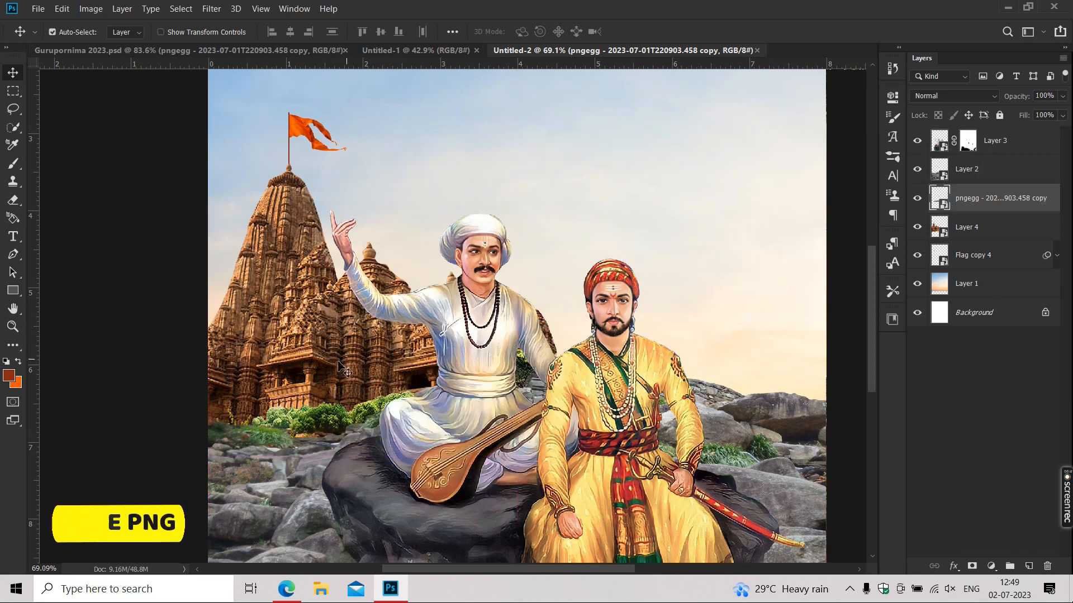
left_click_drag(321, 418, 331, 426)
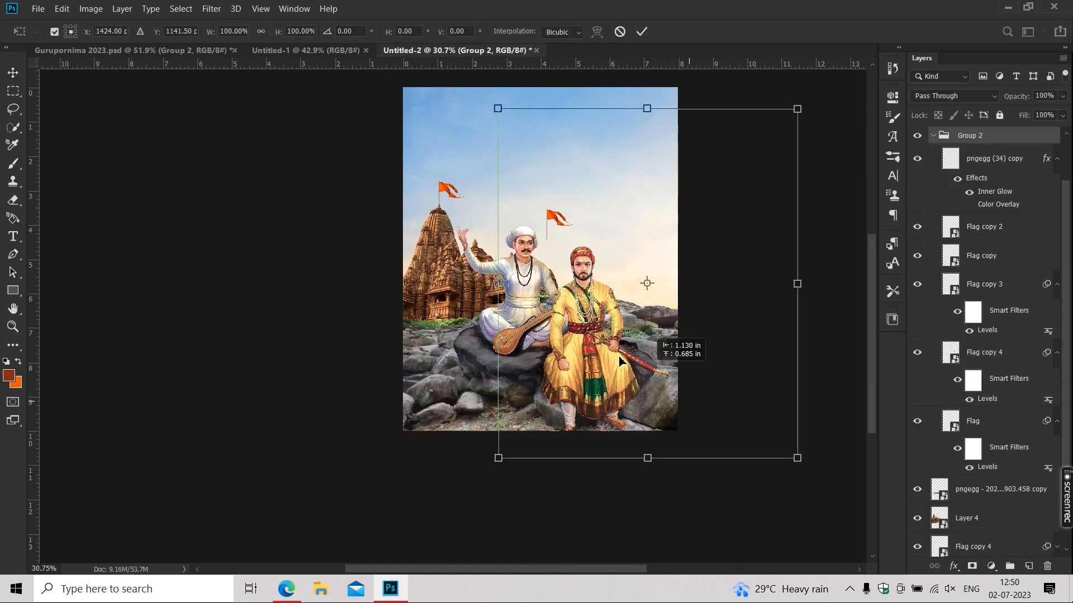
- Position Group 2 so that its distant temple with flags stands on the horizon behind the rocks on the right
left_click_drag(631, 369, 546, 356)
scroll(673, 279, "up", 6)
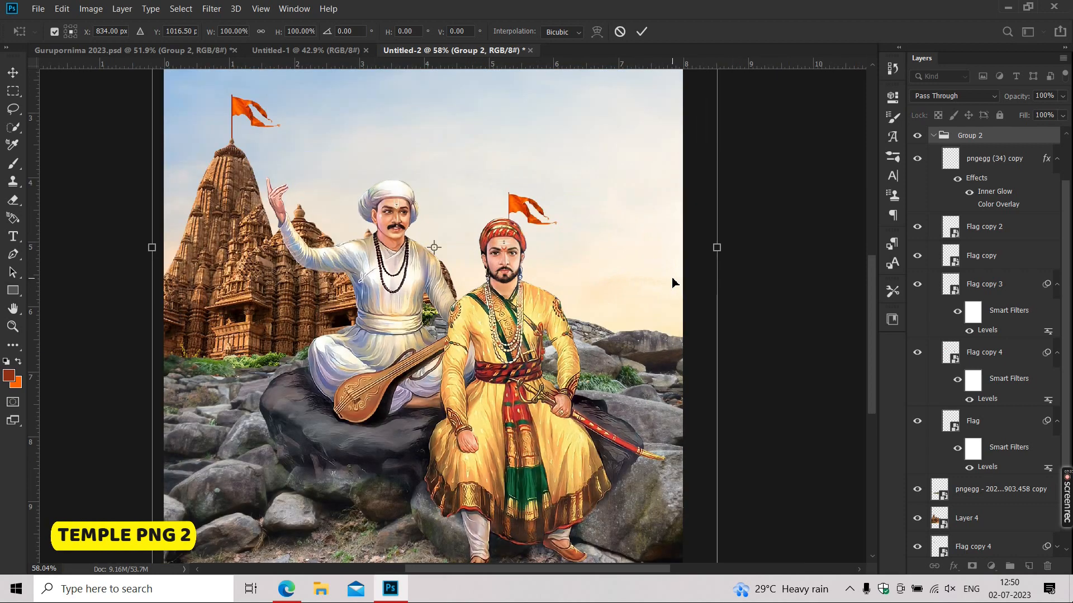
key("Return")
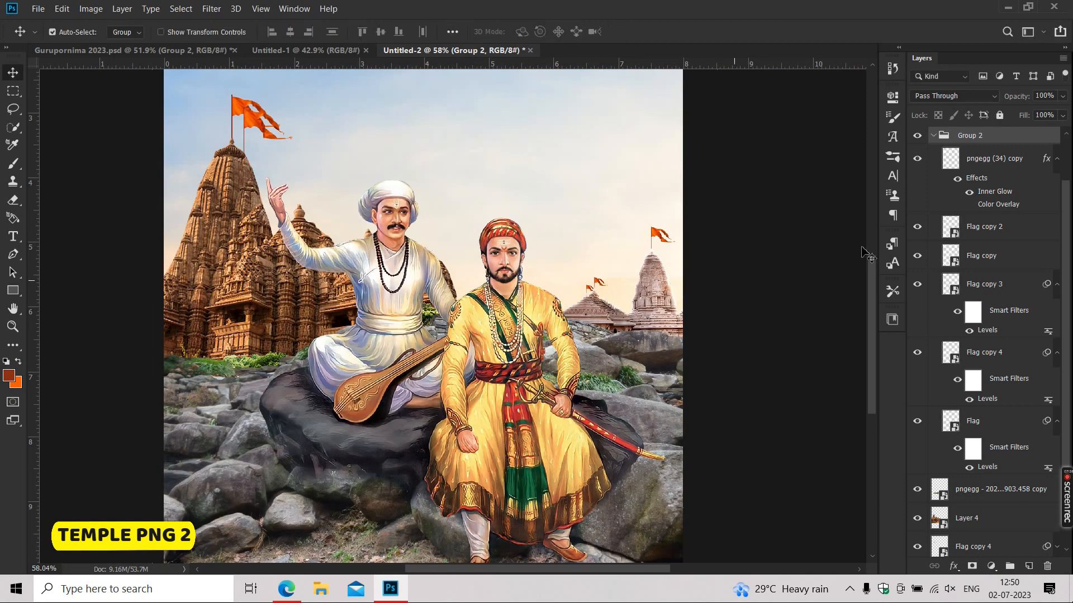
- Fit the extra flag from Group 2 onto the large temple's lower spire and move its layer beneath the temple layer
left_click(976, 173)
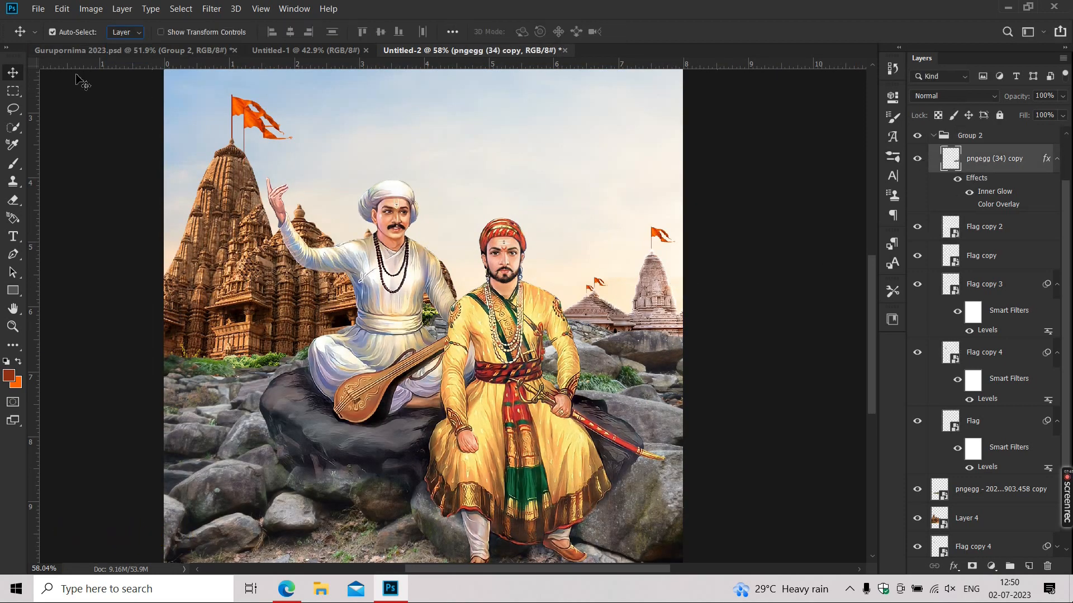
left_click_drag(255, 130, 303, 178)
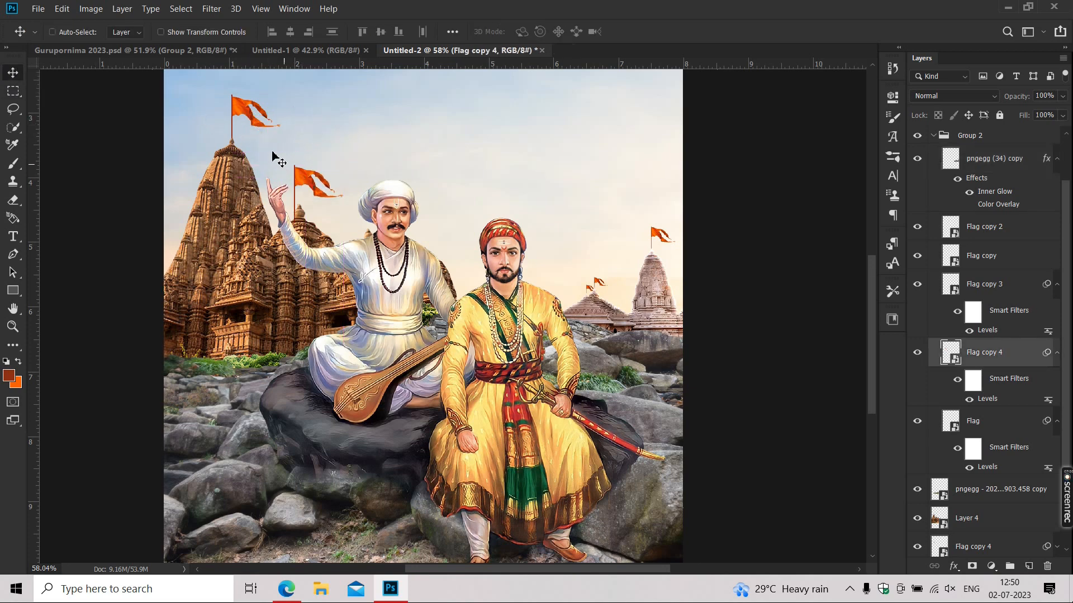
key("ctrl+t")
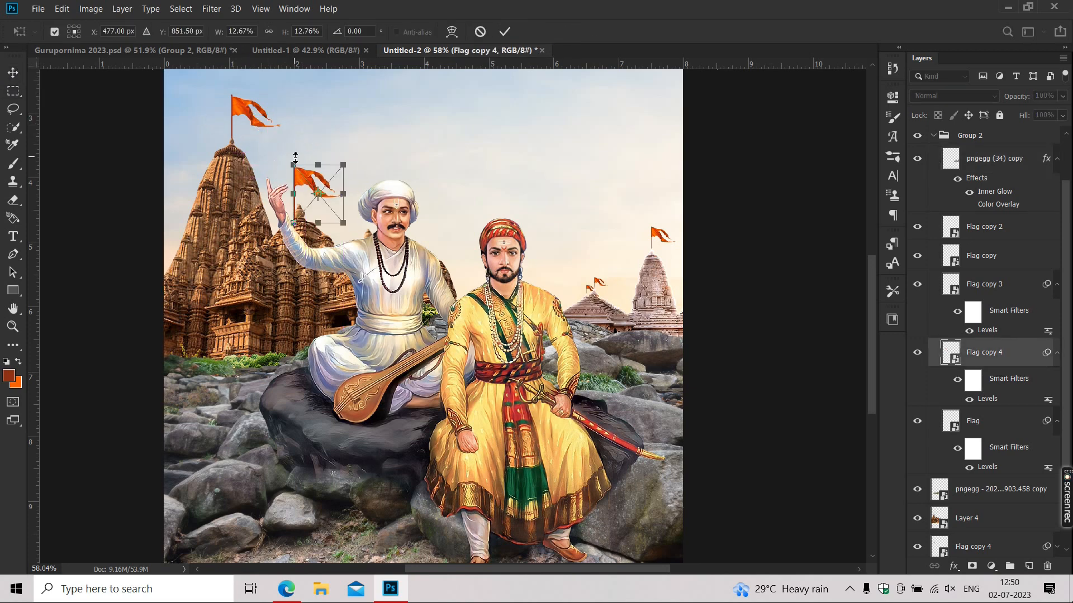
left_click_drag(295, 168, 308, 177)
key("Return")
scroll(304, 187, "up", 8)
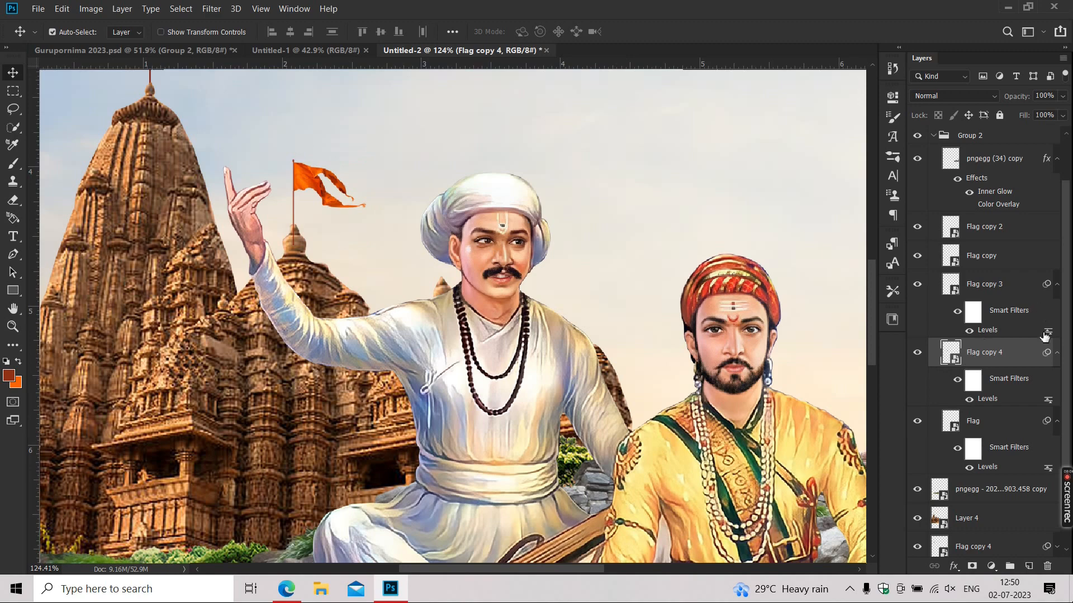
left_click_drag(1026, 354, 1013, 531)
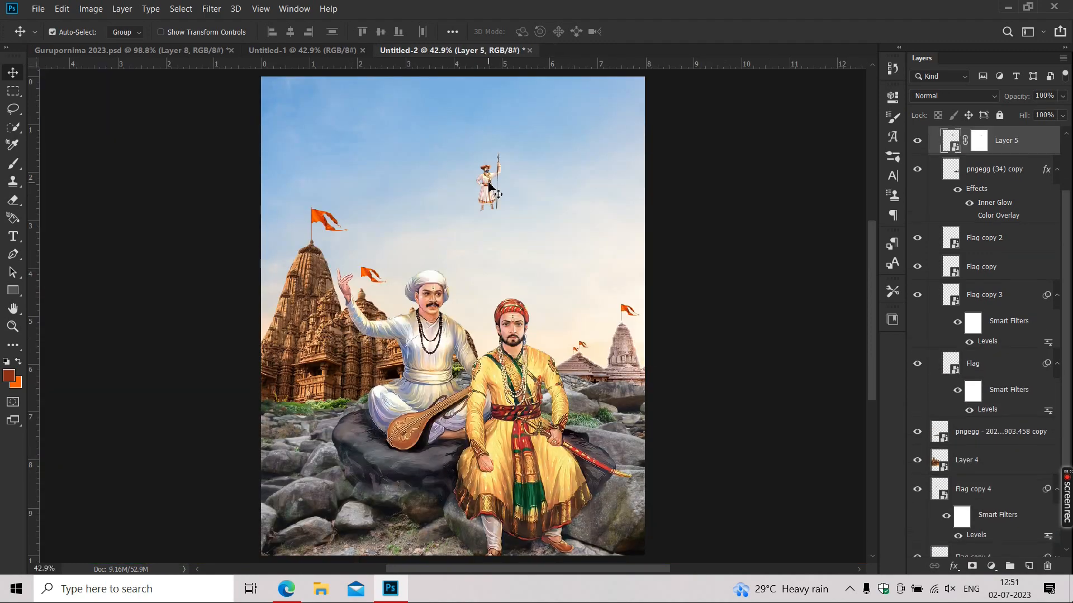
scroll(597, 365, "up", 3)
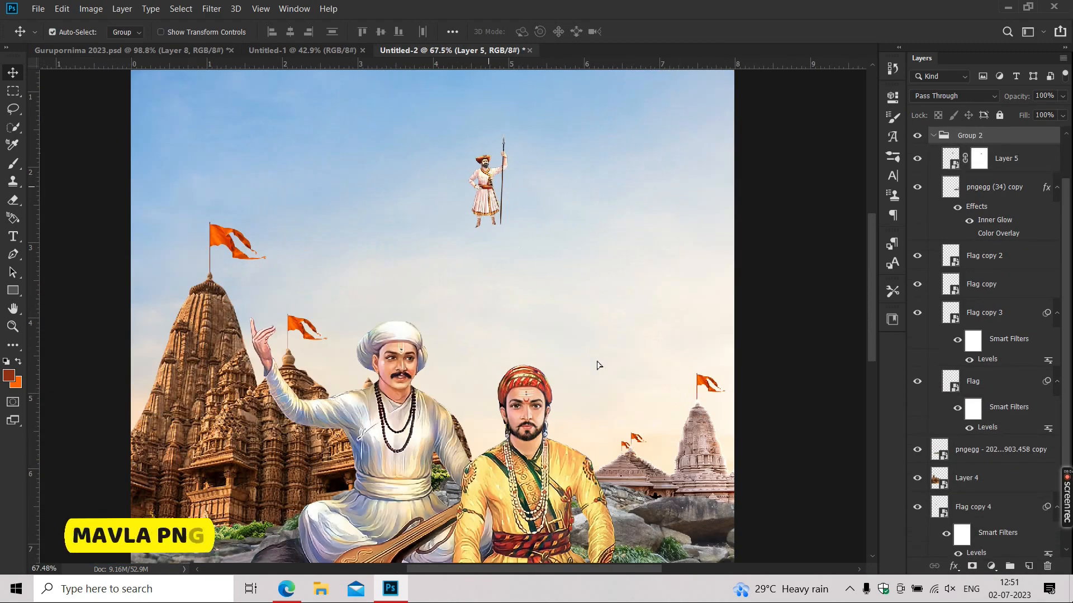
left_click_drag(492, 189, 617, 307)
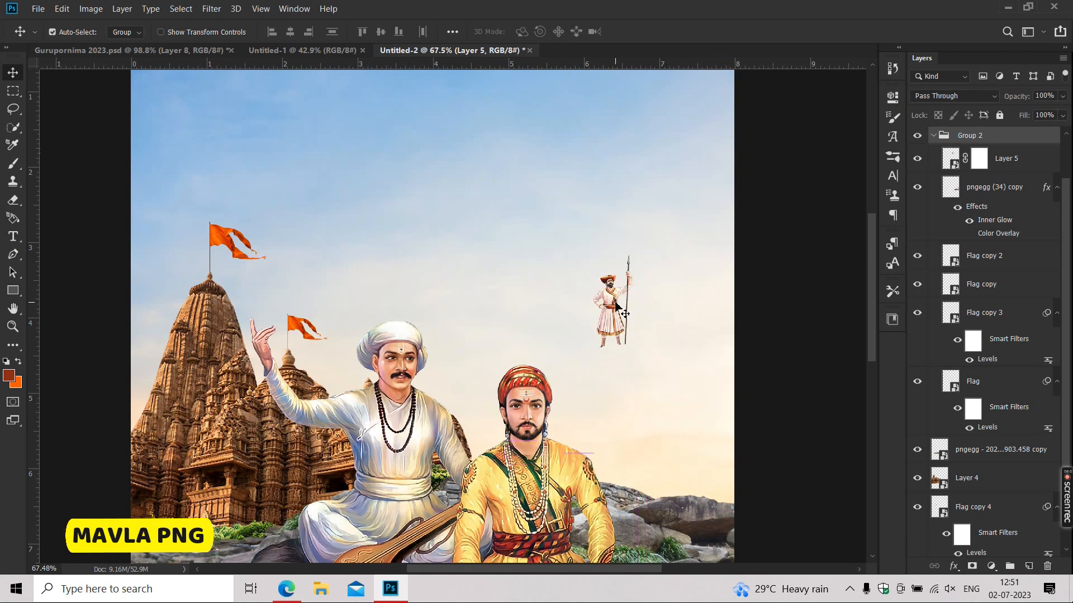
key("ctrl+z")
- Move the spear-holding Mavla figure's layer out of Group 2 and place the figure in front of the distant temple
left_click_drag(1003, 160, 1000, 131)
left_click_drag(503, 190, 682, 460)
scroll(682, 460, "up", 2)
scroll(682, 461, "up", 3)
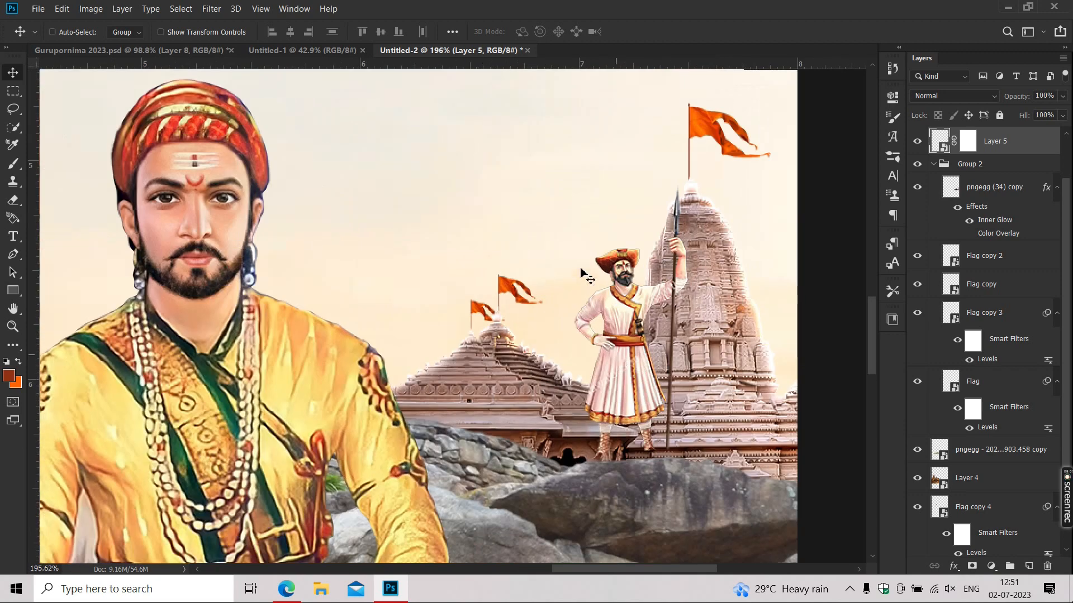
- Enlarge the Mavla figure slightly and lower it so that it stands on the rocks
key("ctrl+t")
left_click_drag(575, 183, 558, 163)
key("Return")
scroll(594, 247, "up", 2)
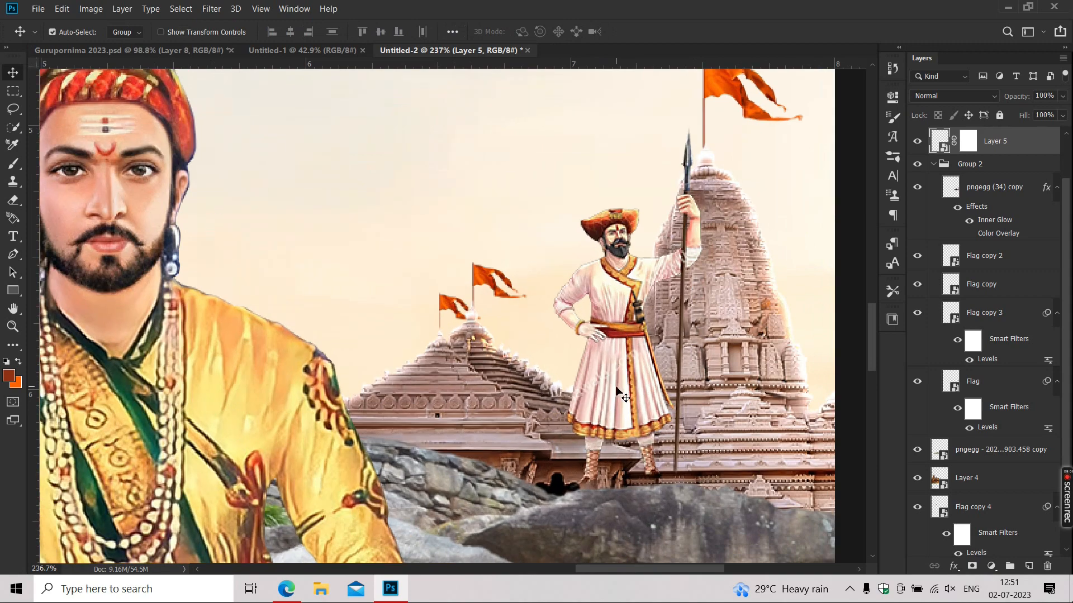
left_click_drag(614, 387, 616, 401)
scroll(616, 401, "down", 8)
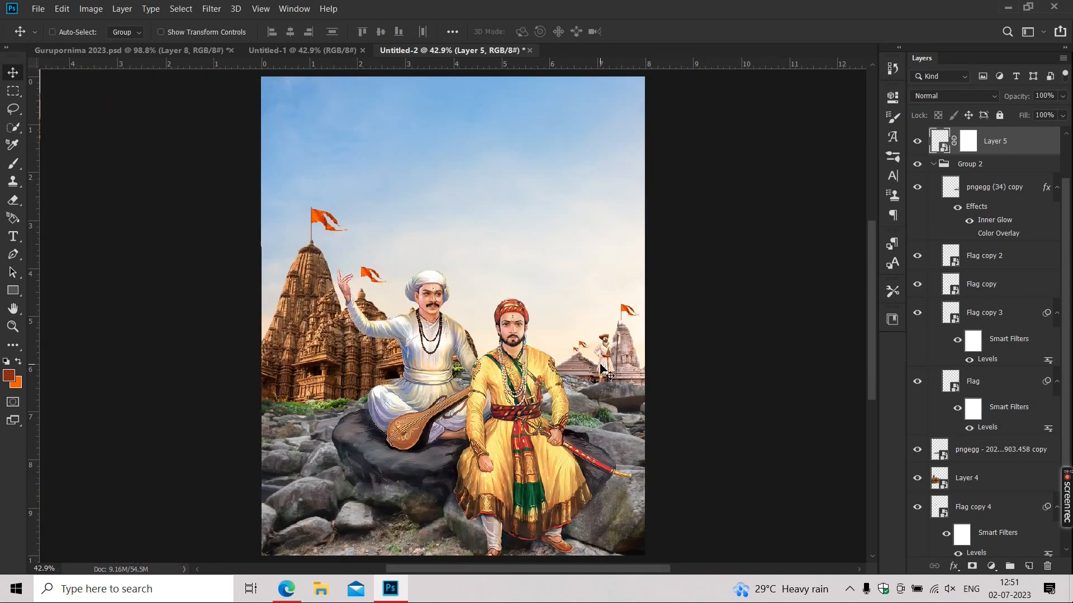
- Add an Exposure adjustment clipped to the large temple layer and adjust its gamma correction
left_click(326, 334)
scroll(326, 333, "up", 2)
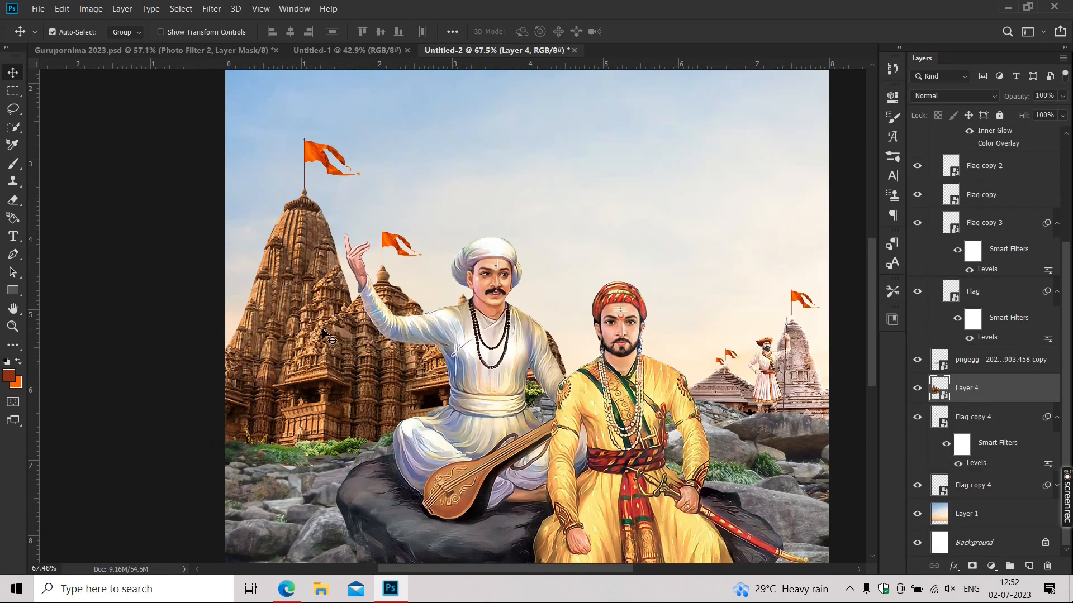
left_click(992, 567)
left_click(978, 402)
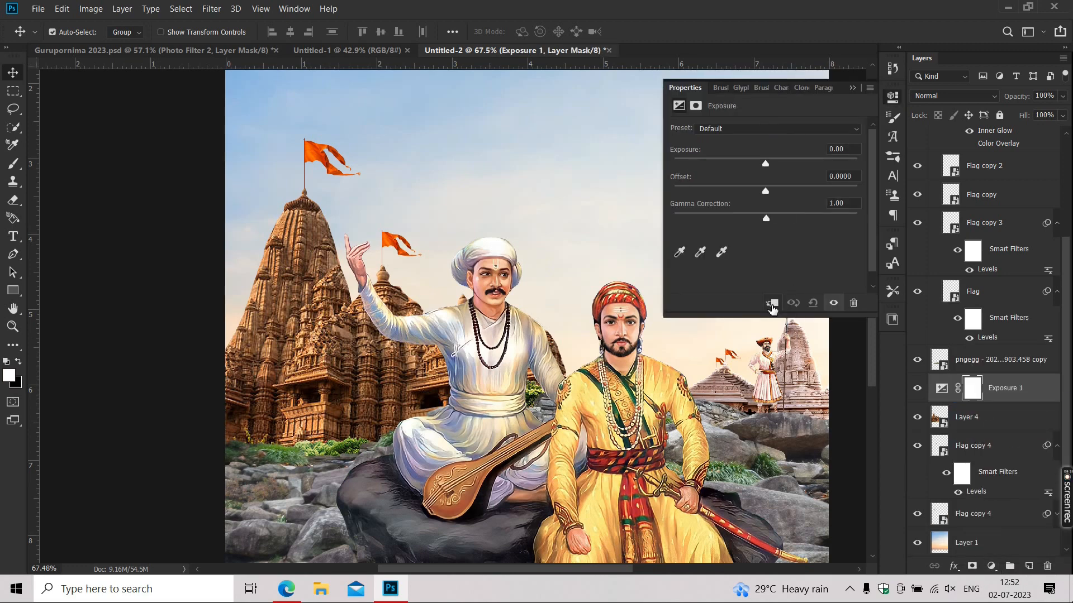
left_click_drag(766, 221, 776, 221)
left_click(852, 88)
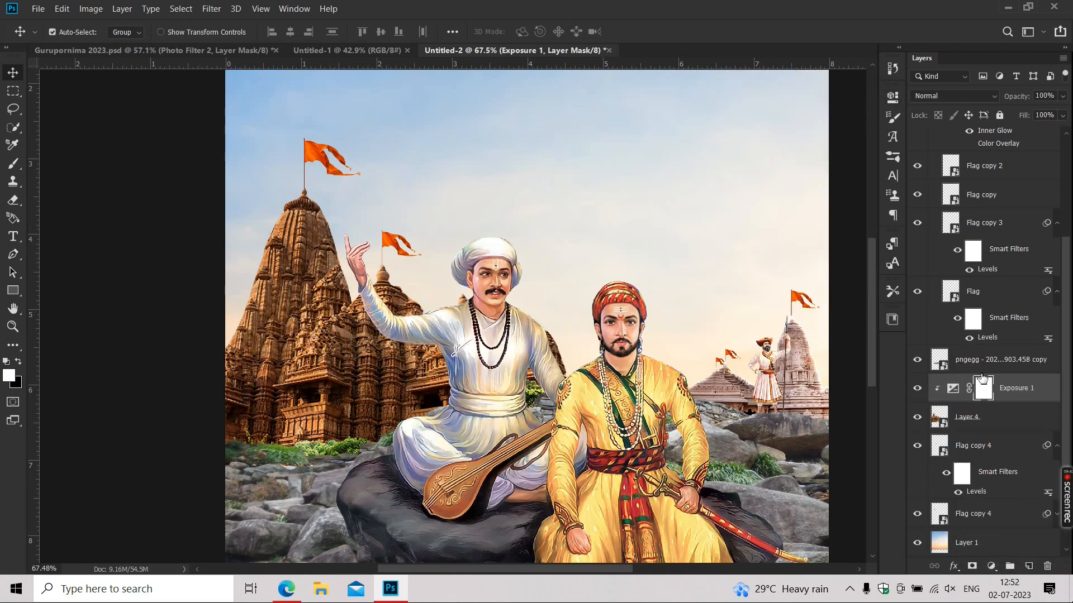
- Invert the Exposure 1 mask and brush the adjustment back in over part of the large temple
key("ctrl+i")
key("b")
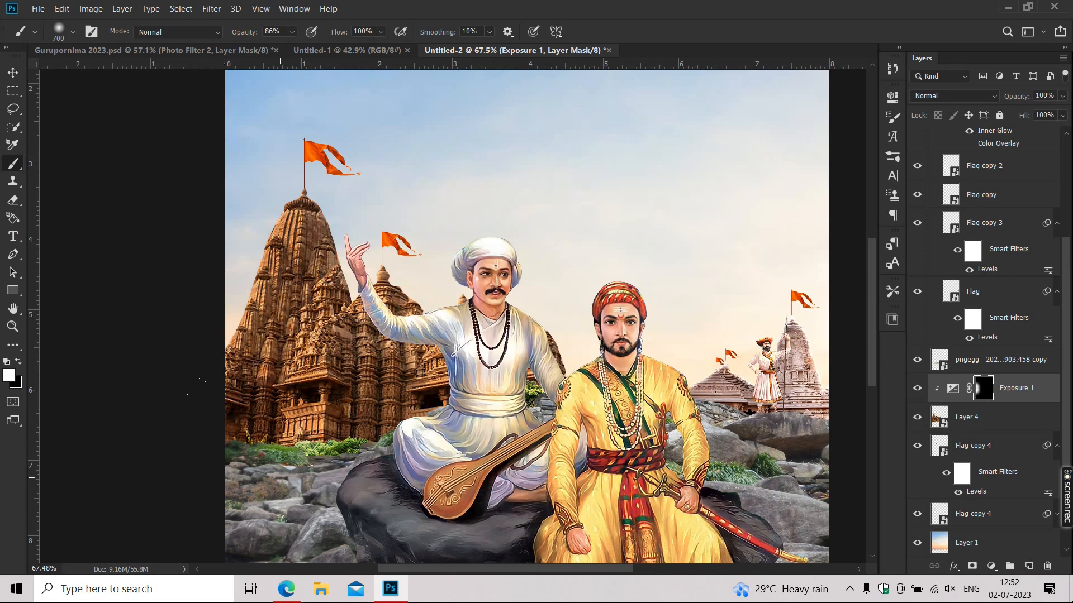
key("v")
- Add a Photo Filter clipped to the large temple layer, using Warming Filter (85) at about 54% density
left_click(992, 567)
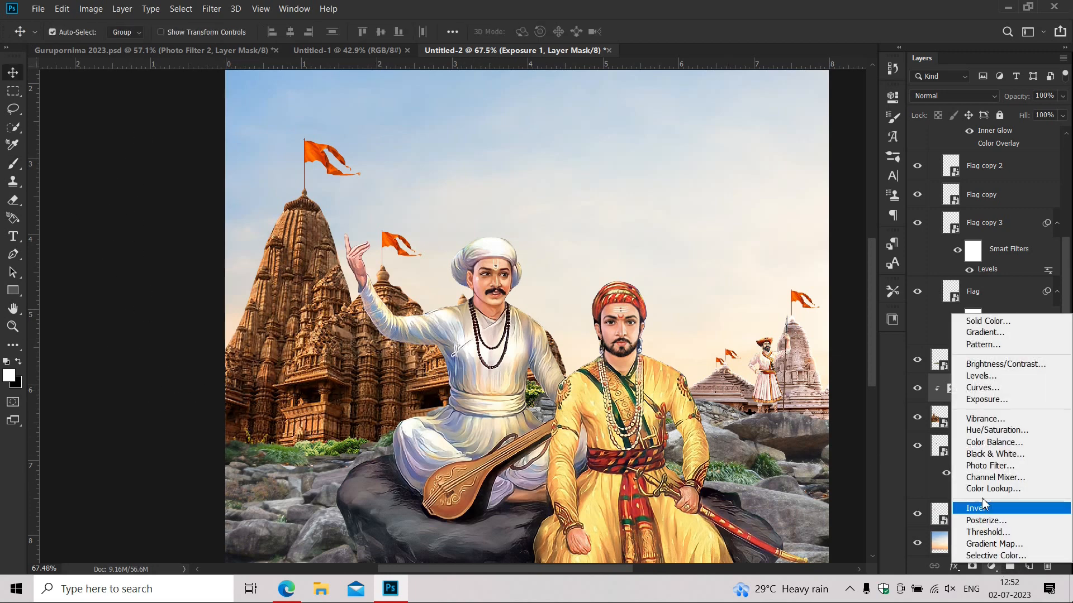
left_click(981, 465)
key("ctrl+alt+g")
left_click_drag(719, 188, 742, 189)
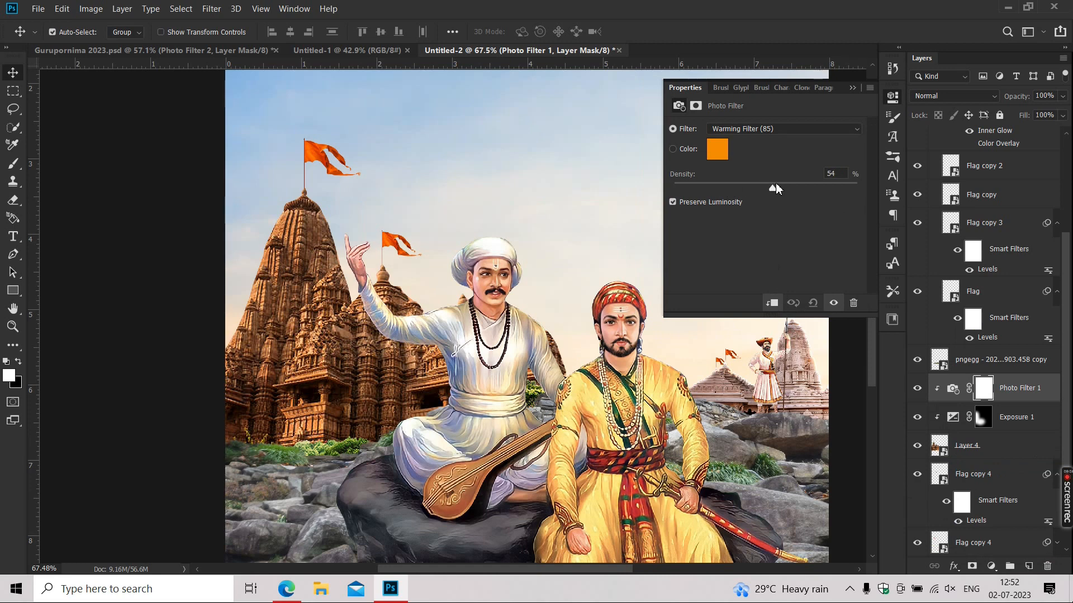
left_click(851, 88)
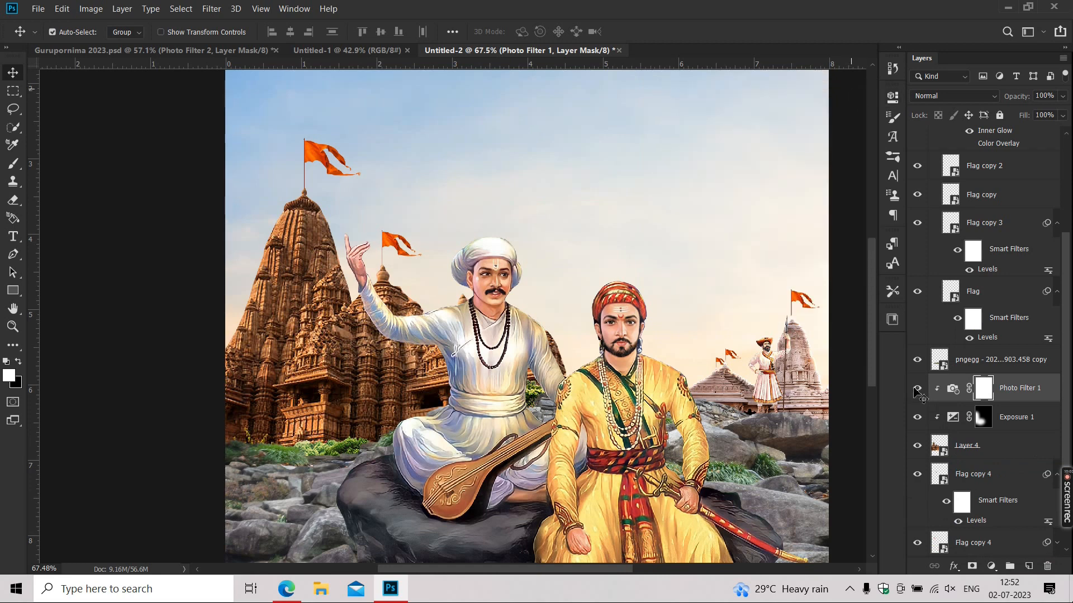
- Add an Exposure adjustment clipped to the pngegg bushes layer in front of the large temple
scroll(356, 456, "up", 3)
left_click(349, 456)
left_click(992, 567)
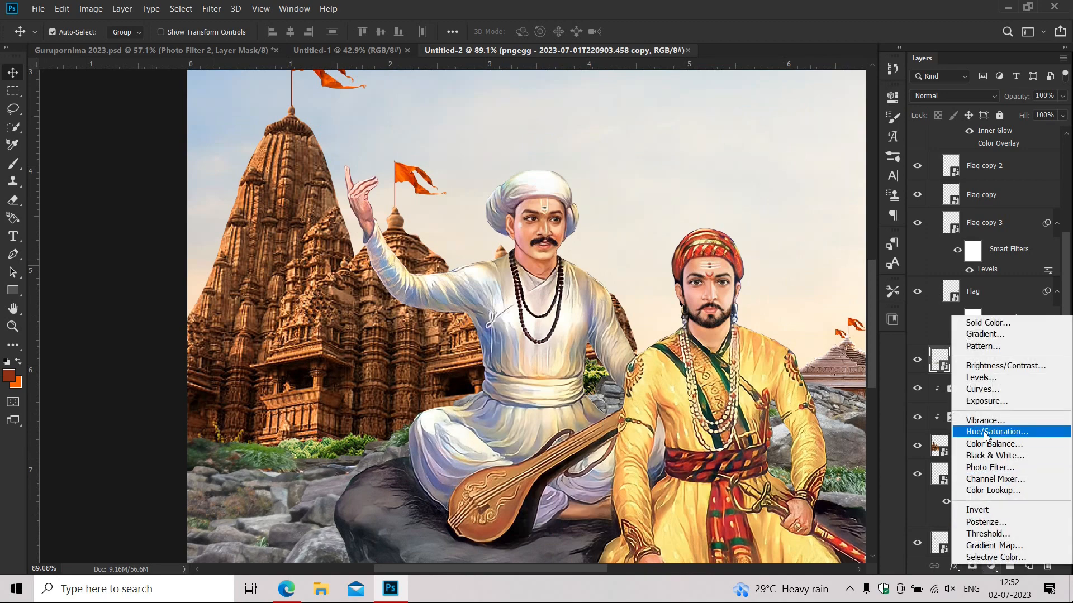
left_click(986, 401)
left_click(772, 302)
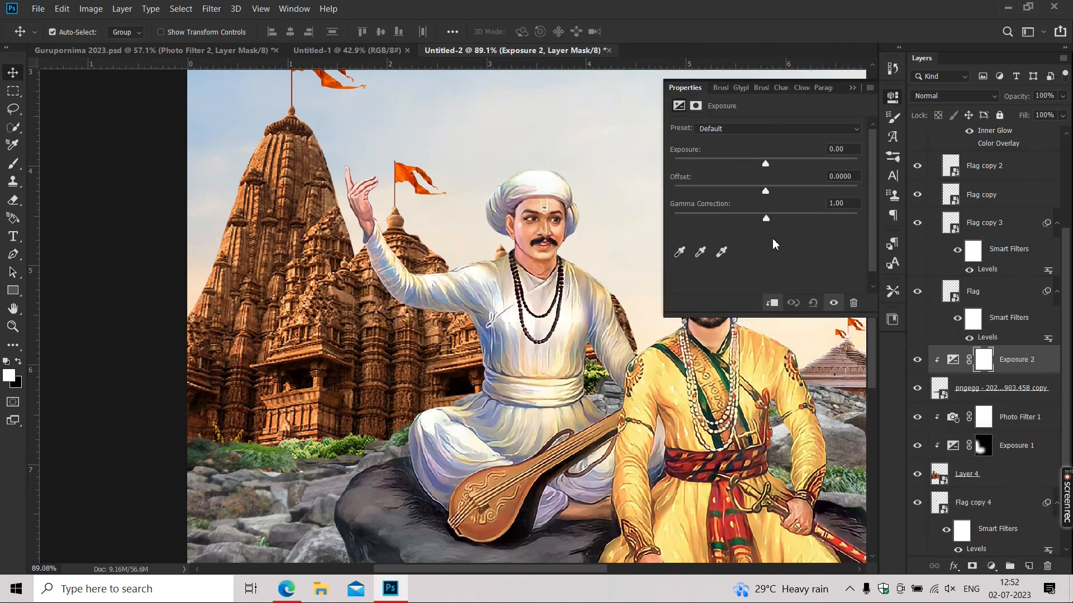
left_click(852, 88)
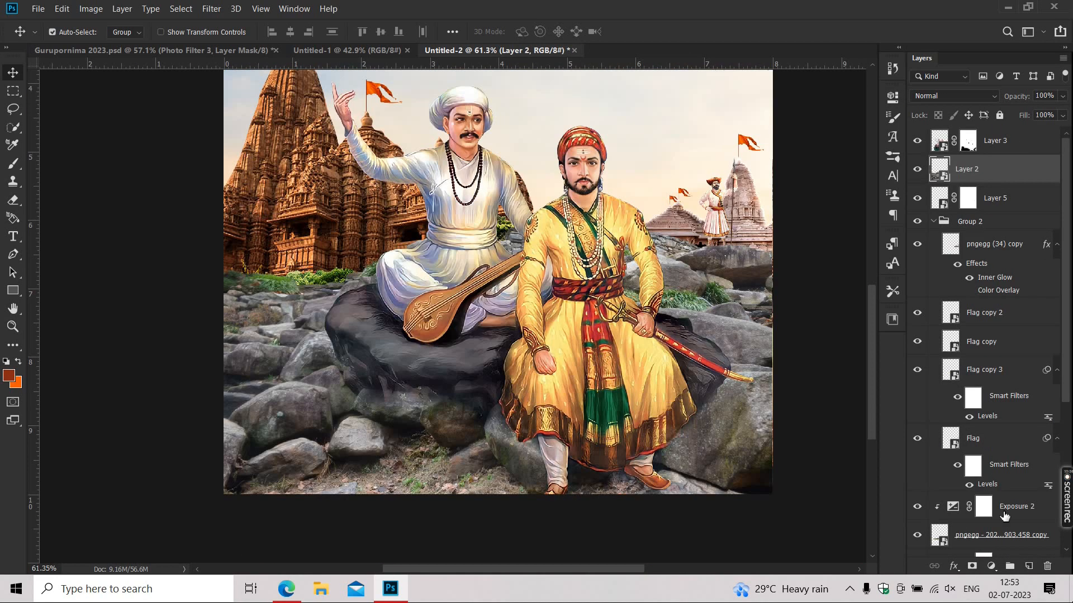
- Add an Exposure adjustment clipped to the stones on Layer 2 and set its gamma correction to 0.74
left_click(991, 566)
left_click(987, 262)
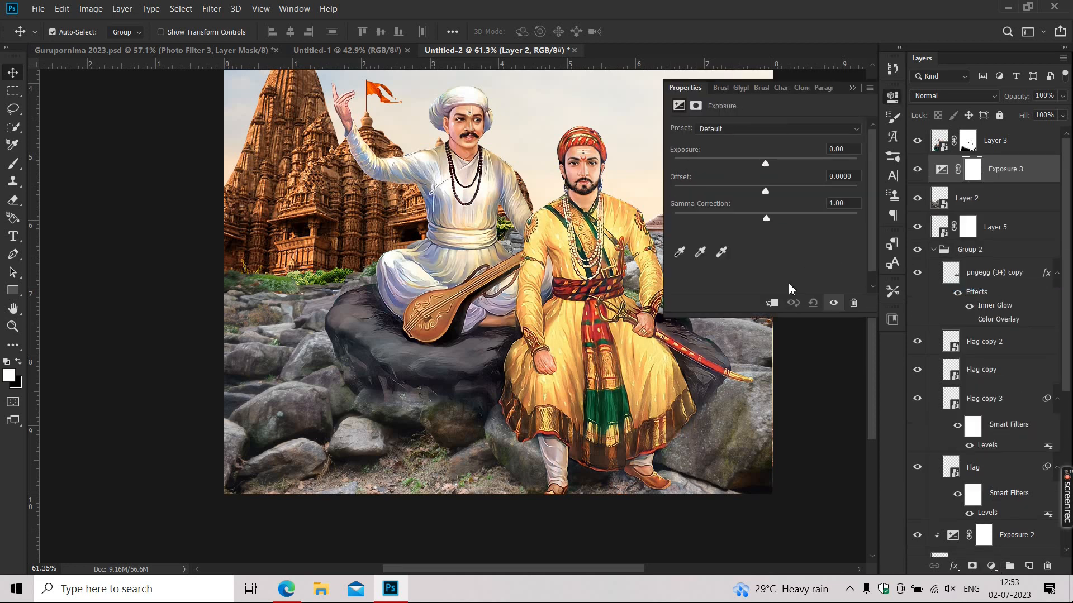
left_click_drag(766, 218, 784, 217)
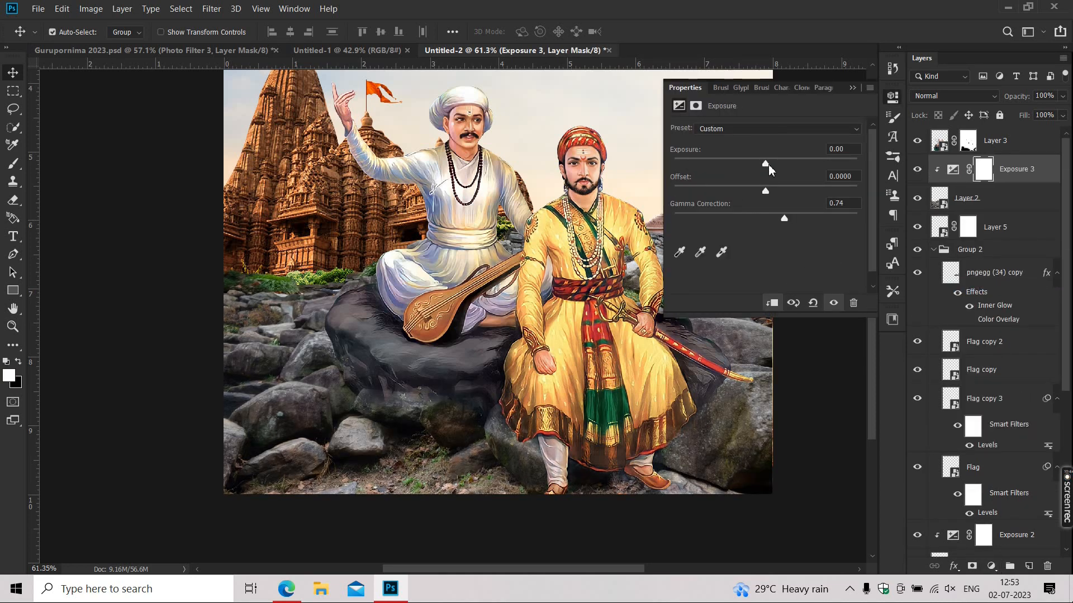
left_click(852, 88)
- Add a Photo Filter clipped to the stones layer, using Warming Filter (85) at about 56% density
left_click(997, 567)
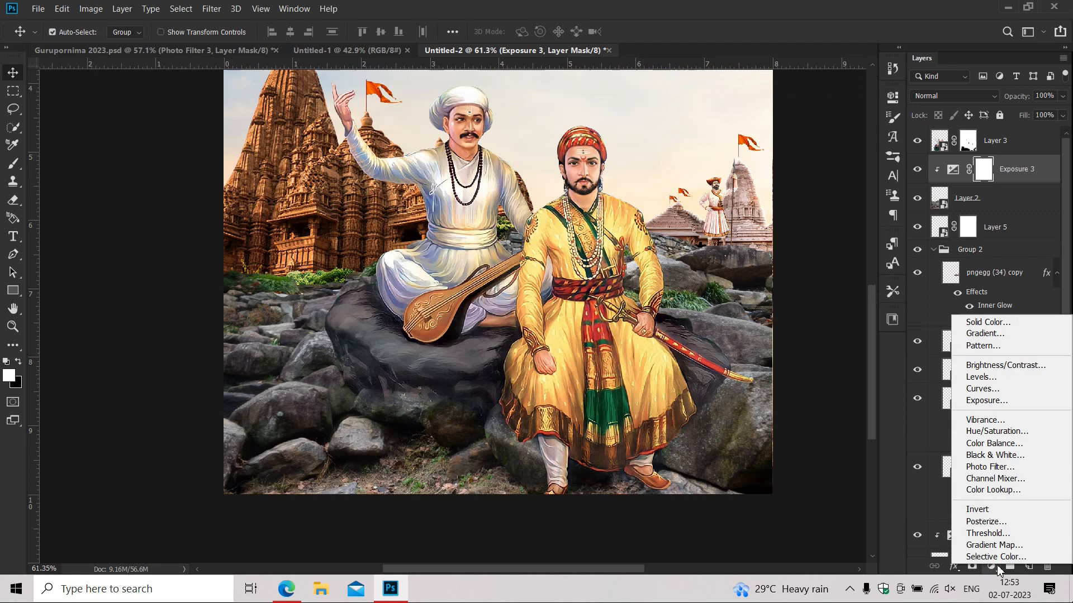
left_click(980, 468)
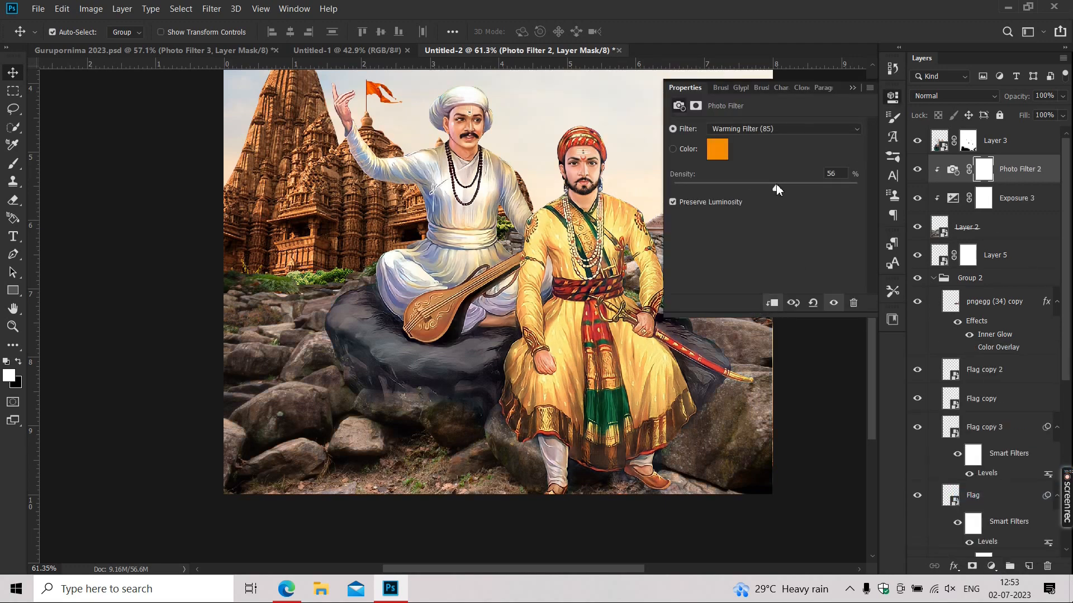
left_click(852, 87)
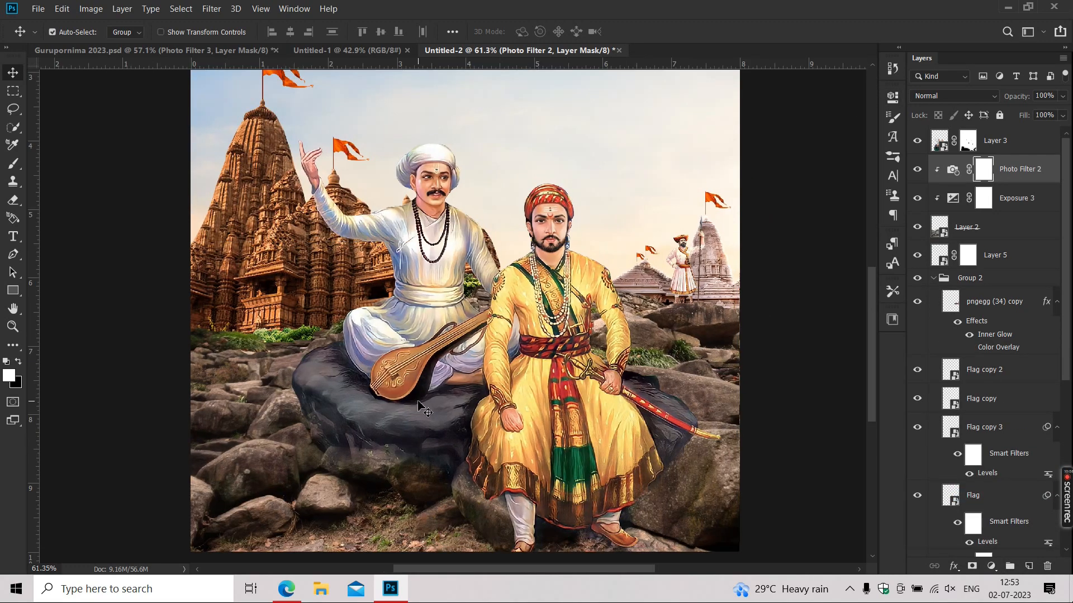
- Give the large temple layer a white Linear Dodge (Add) inner shadow at 82% opacity and about 12 px size
left_click(417, 402)
key("ctrl+0")
scroll(345, 341, "up", 6)
scroll(290, 378, "up", 1)
left_click(290, 379)
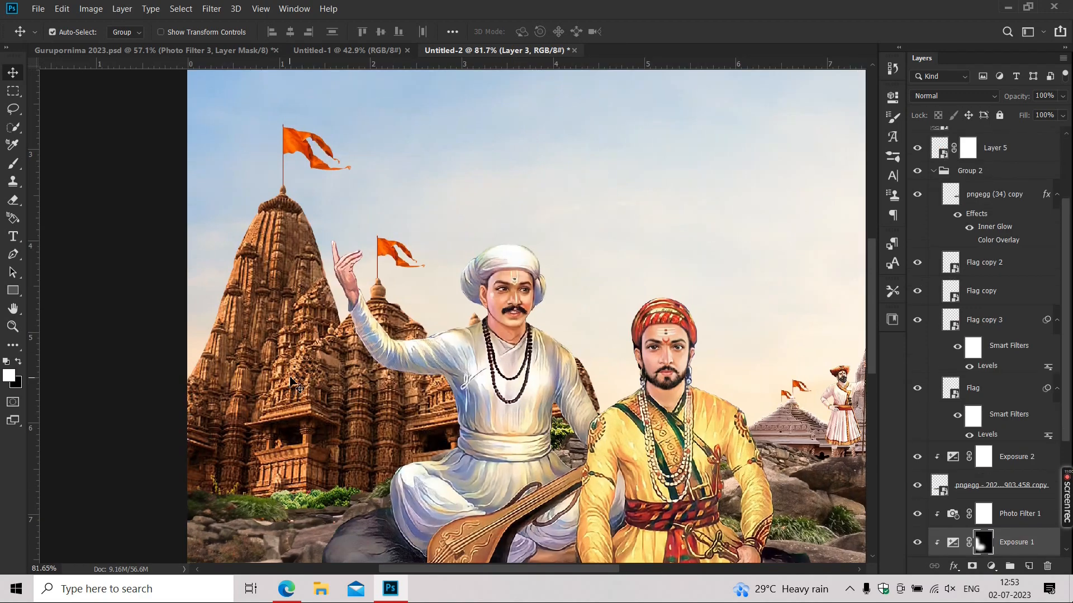
scroll(1030, 513, "down", 3)
double_click(1022, 466)
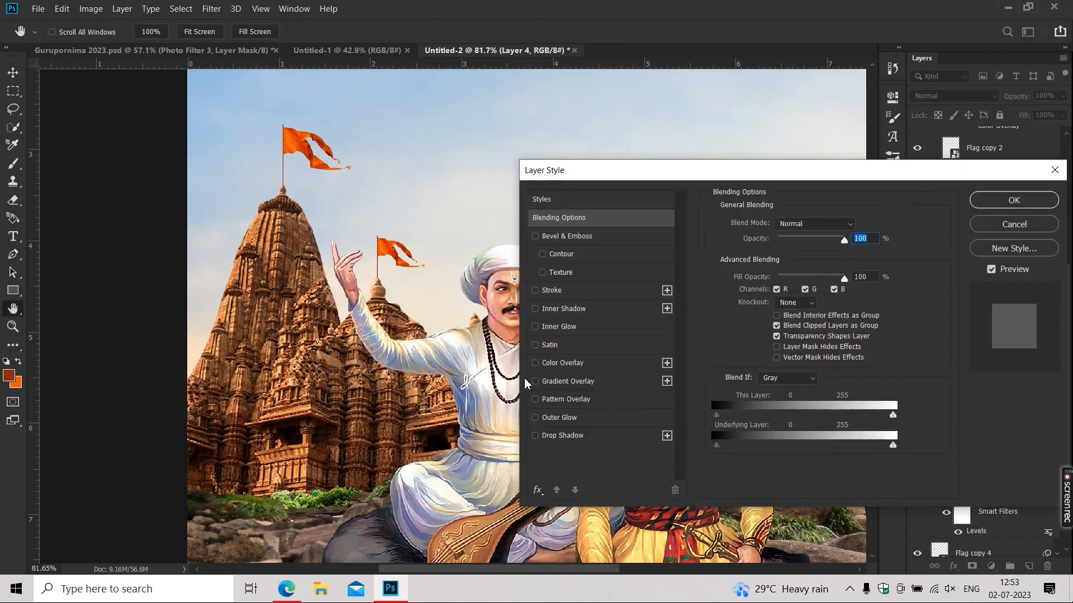
left_click(553, 291)
left_click(565, 308)
left_click_drag(814, 246, 820, 245)
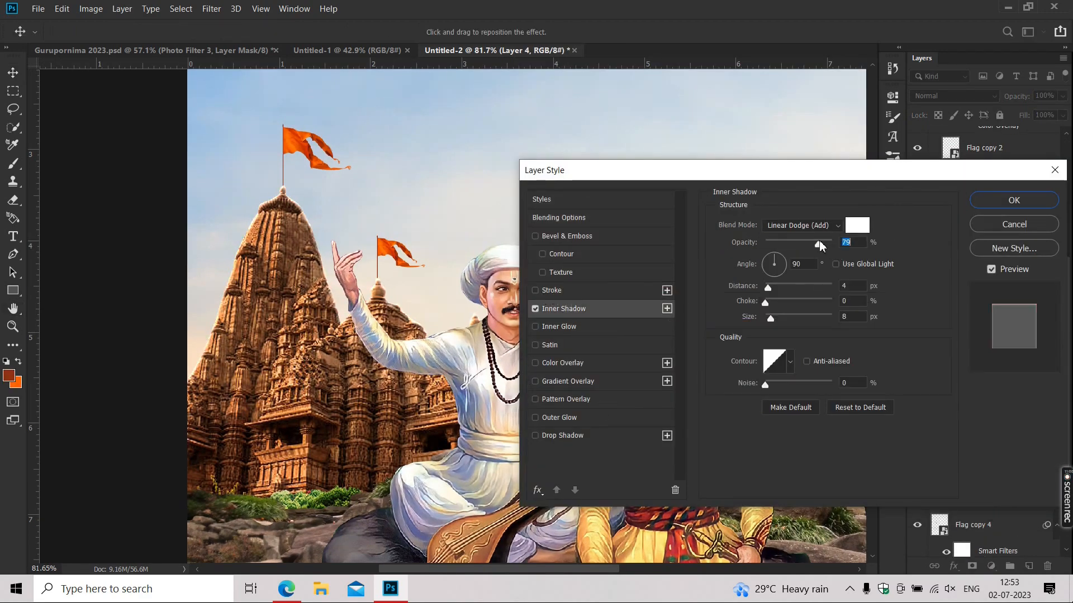
left_click_drag(772, 323, 775, 323)
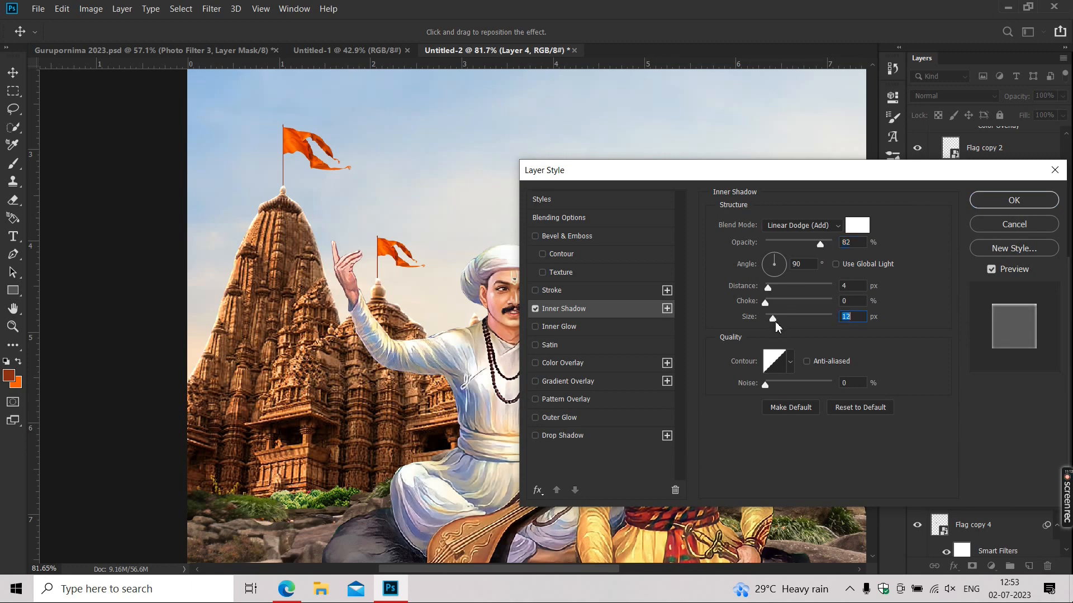
key("Return")
- Split the temple's inner shadow into its own layer, add a mask to it and ready the Eraser for masking
right_click(1047, 460)
left_click(988, 429)
key("Return")
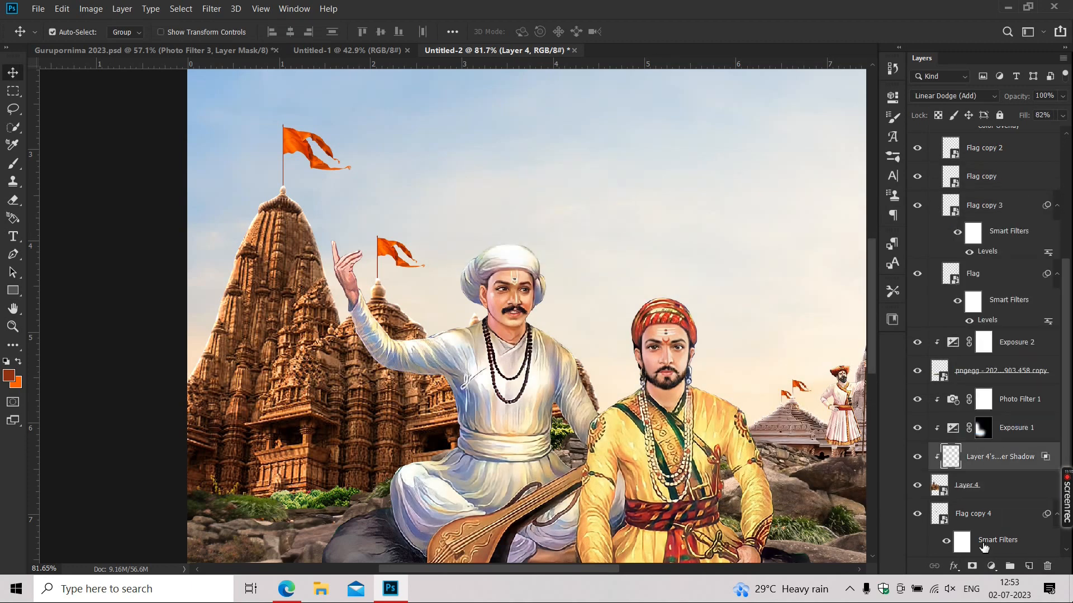
left_click(973, 566)
key("e")
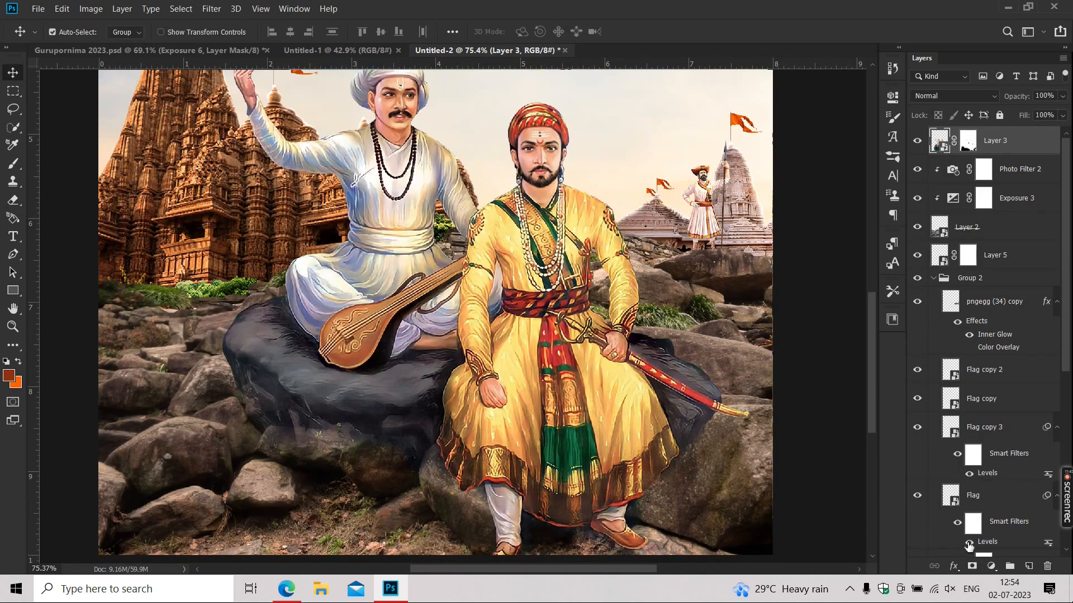
- Add a Photo Filter clipped to the seated figures' Layer 3, using Warming Filter (85) at about 54% density
left_click(991, 566)
left_click(1000, 469)
left_click(773, 302)
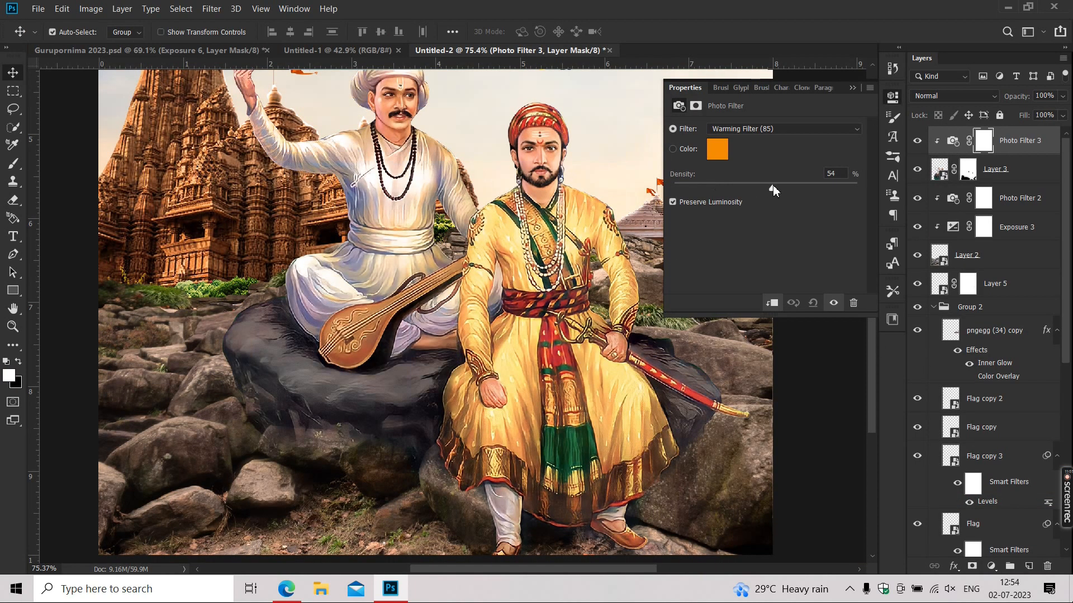
left_click(852, 88)
- Erase the Photo Filter 3 mask over the two seated figures so the warming mainly affects their rock
key("e")
left_click_drag(371, 123, 382, 166)
left_click(382, 166)
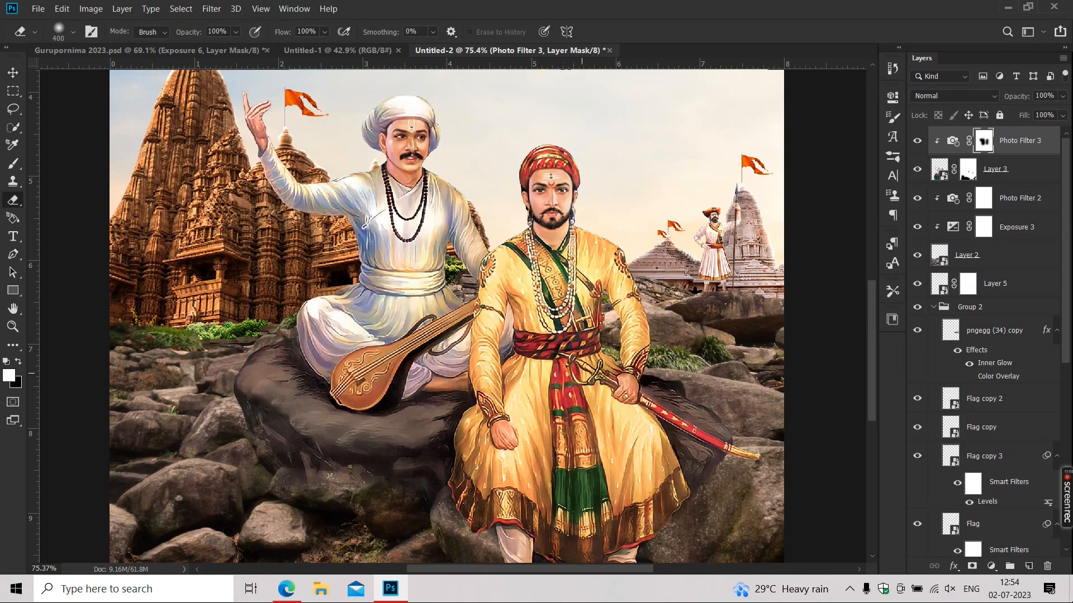
double_click(953, 141)
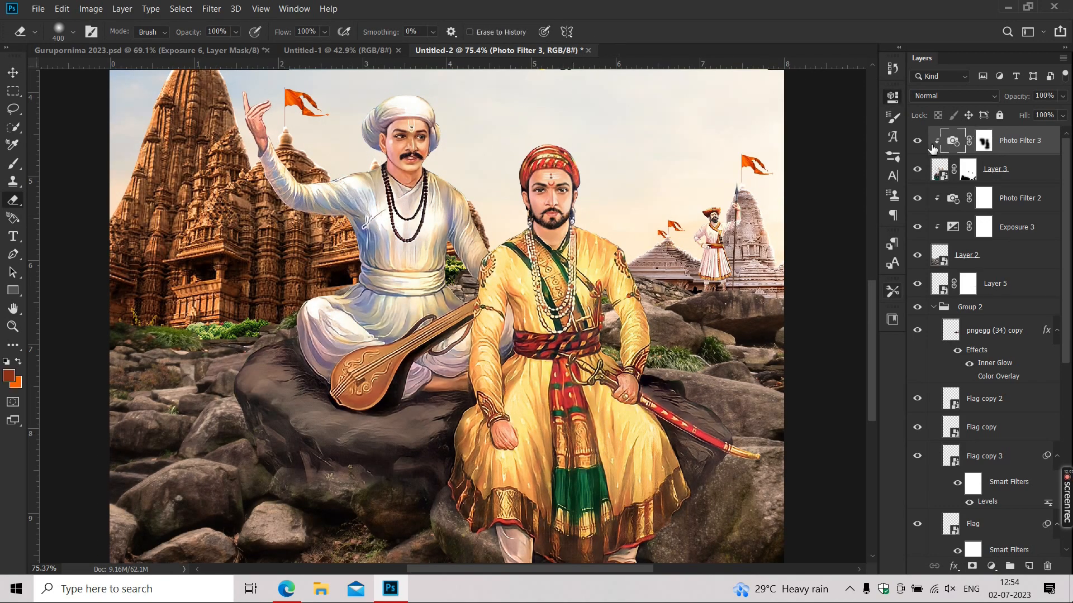
left_click(852, 89)
- Add an Exposure adjustment clipped directly above the seated figures' layer and set its gamma correction to about 0.70
left_click(1005, 168)
left_click(991, 566)
left_click(982, 404)
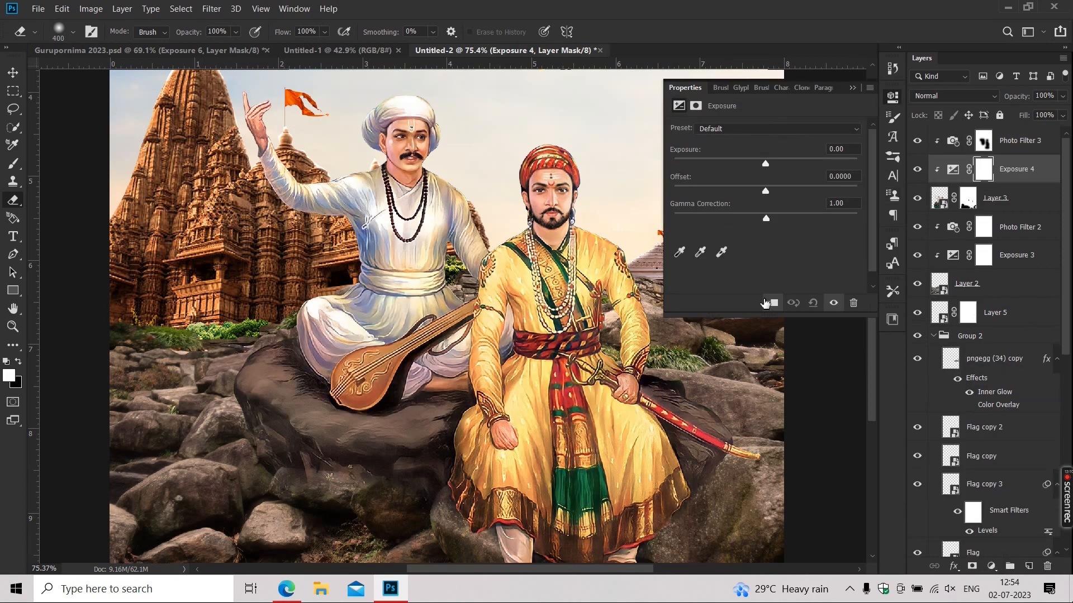
left_click(790, 218)
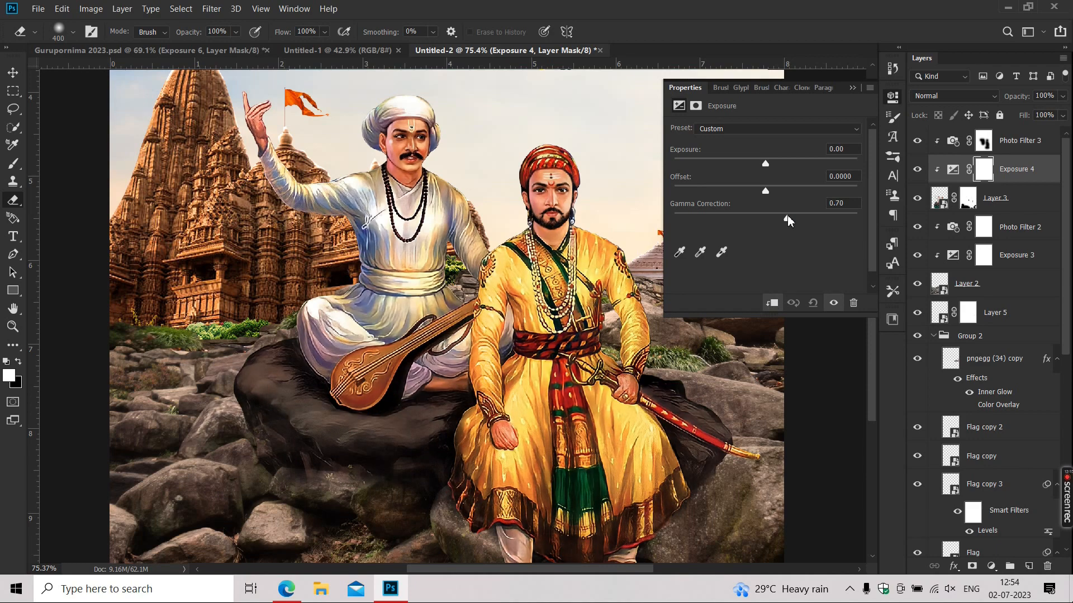
left_click(853, 88)
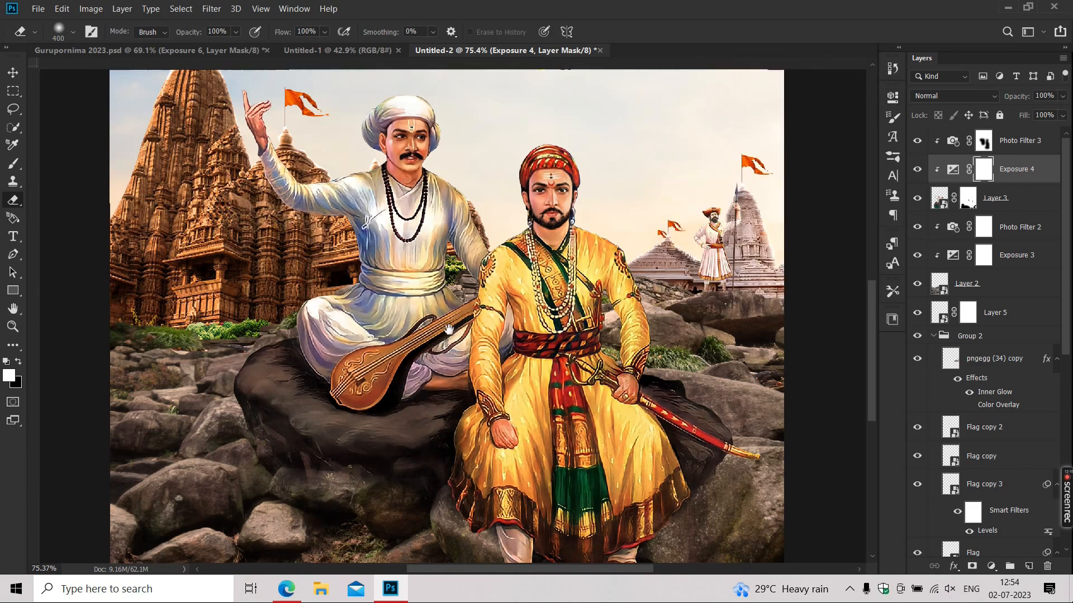
- Erase the Exposure 4 mask over both seated figures with a 600 px soft eraser
scroll(472, 155, "down", 2)
key("bracketright")
key("bracketright")
left_click(528, 223)
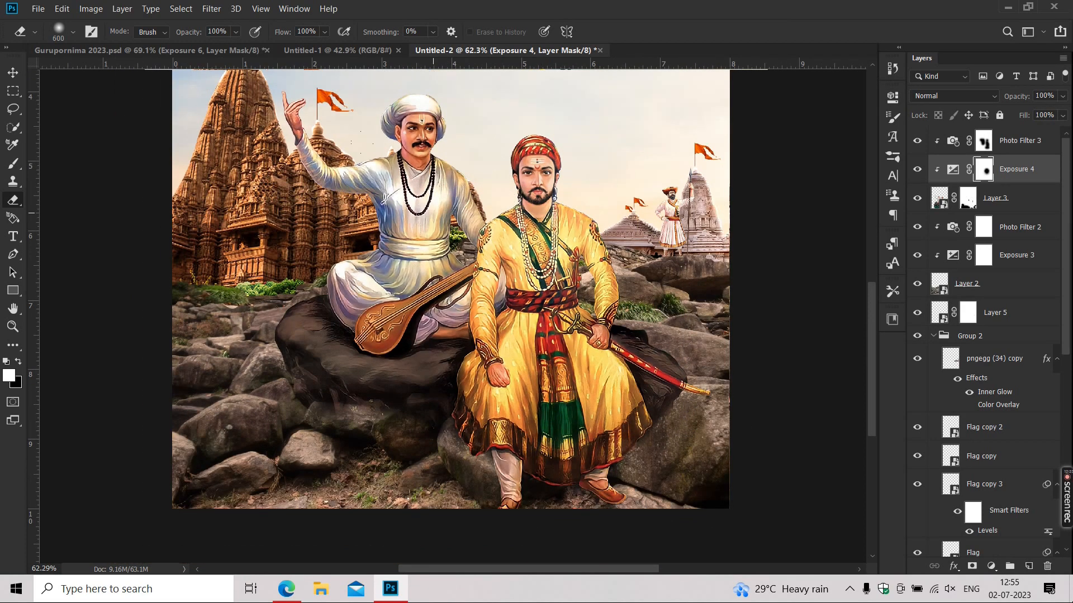
key("ctrl+z")
left_click(587, 234)
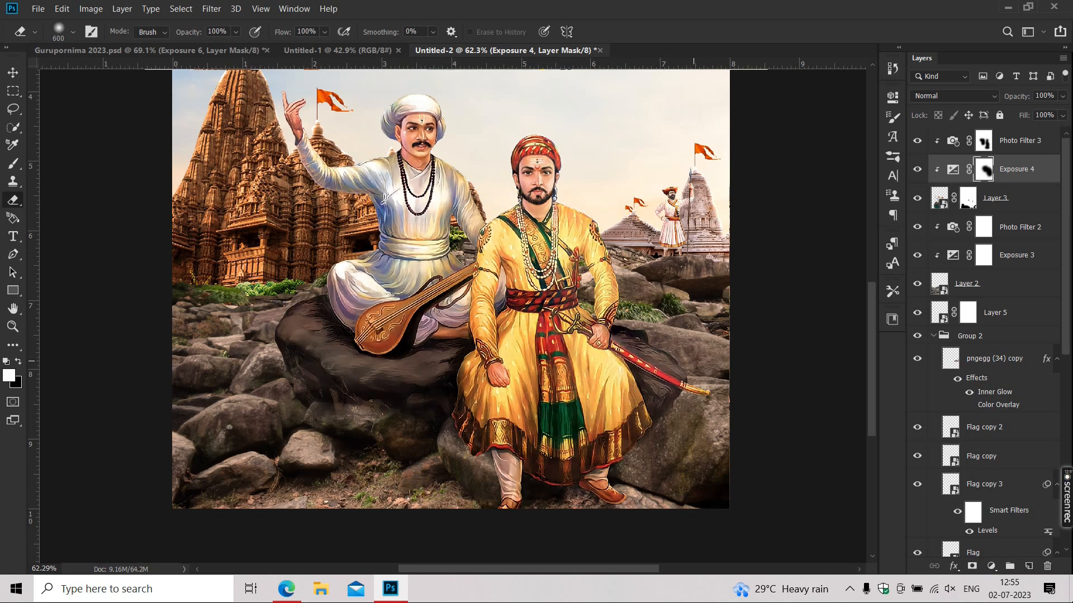
left_click_drag(362, 243, 350, 322)
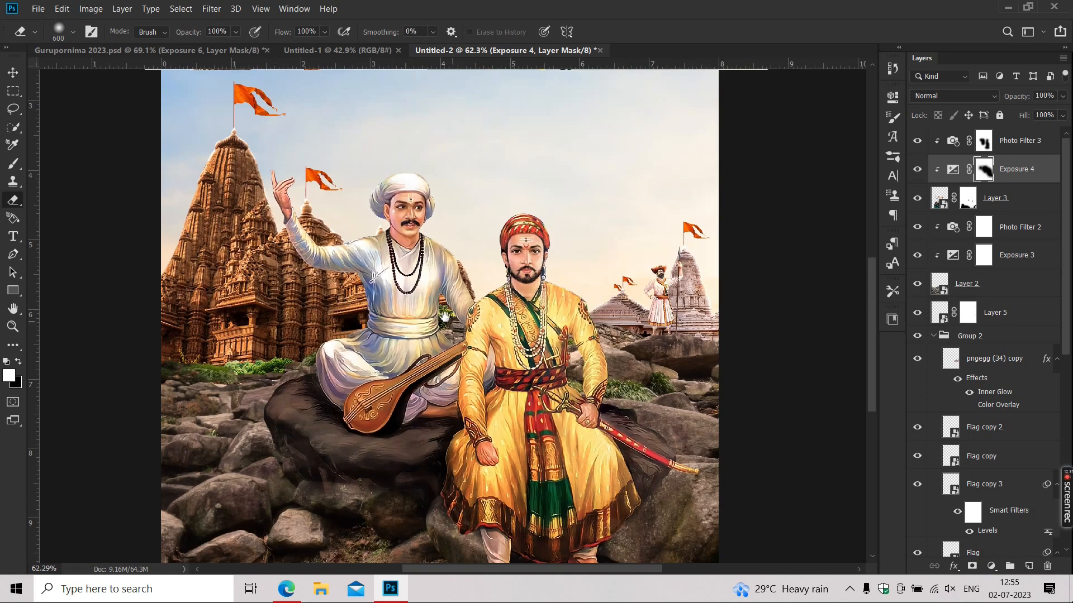
left_click_drag(404, 389, 399, 309)
key("v")
- Create a new layer above Photo Filter 3 and paint the rock around the seated figures with a dark sampled colour
scroll(400, 310, "down", 2)
scroll(375, 373, "up", 5)
left_click(377, 372)
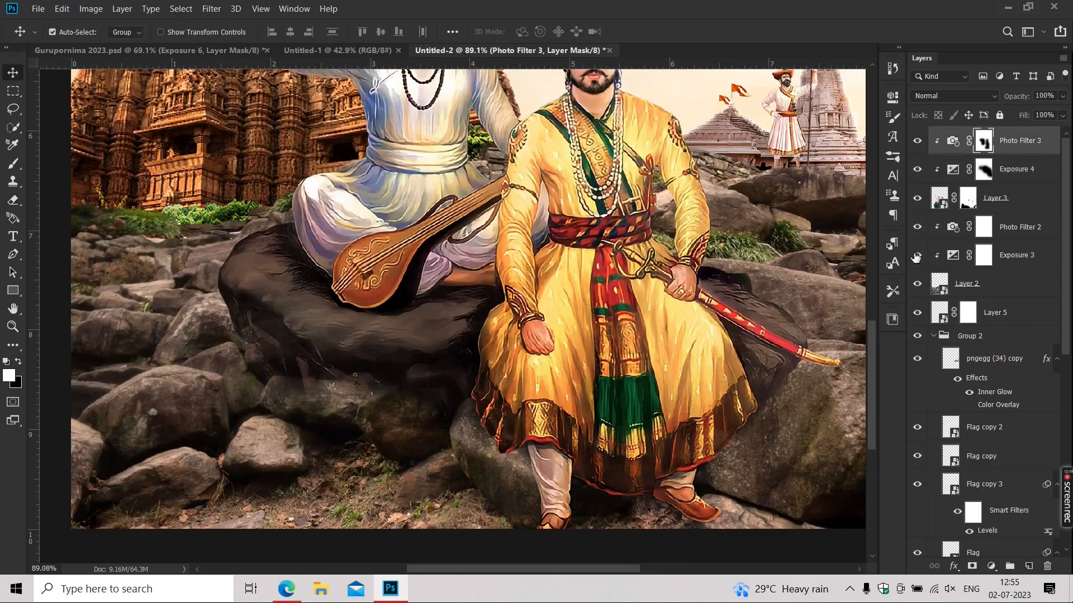
left_click(1029, 566)
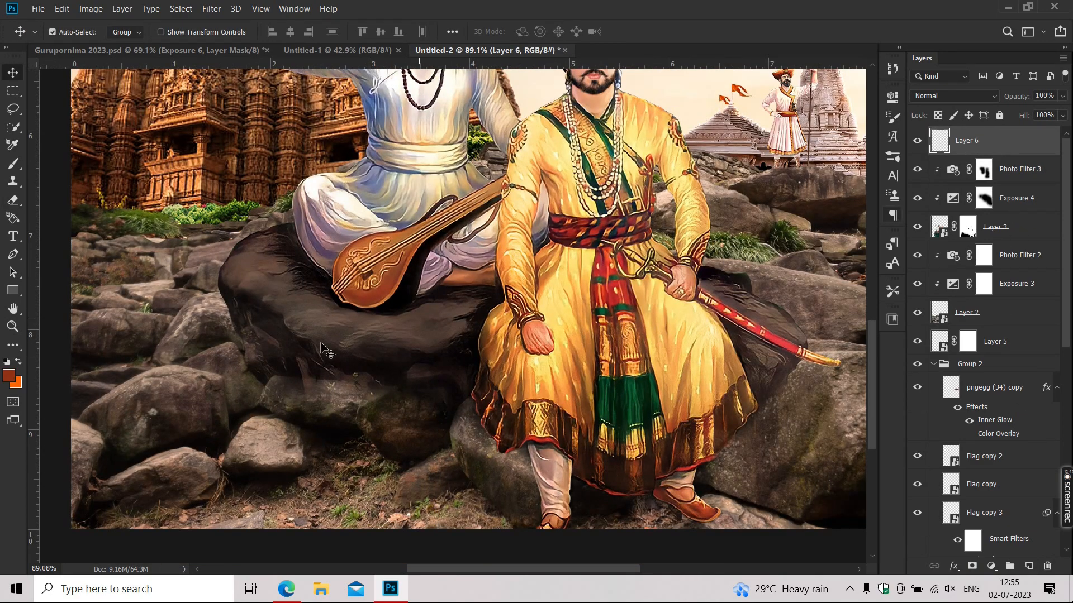
key("b")
left_click(6, 378)
left_click(371, 354)
key("Return")
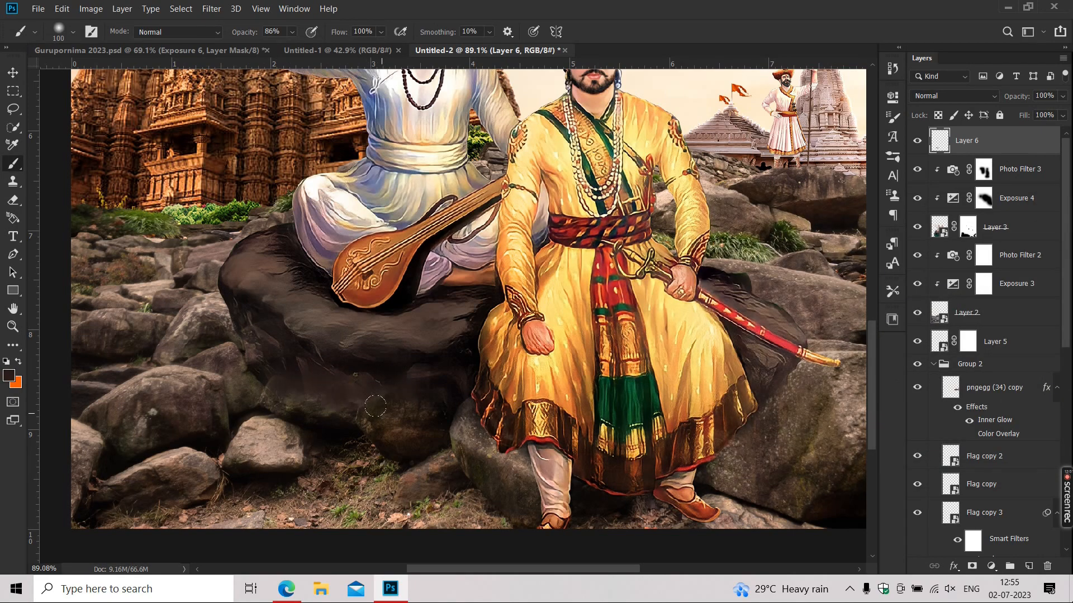
left_click_drag(750, 426, 781, 363)
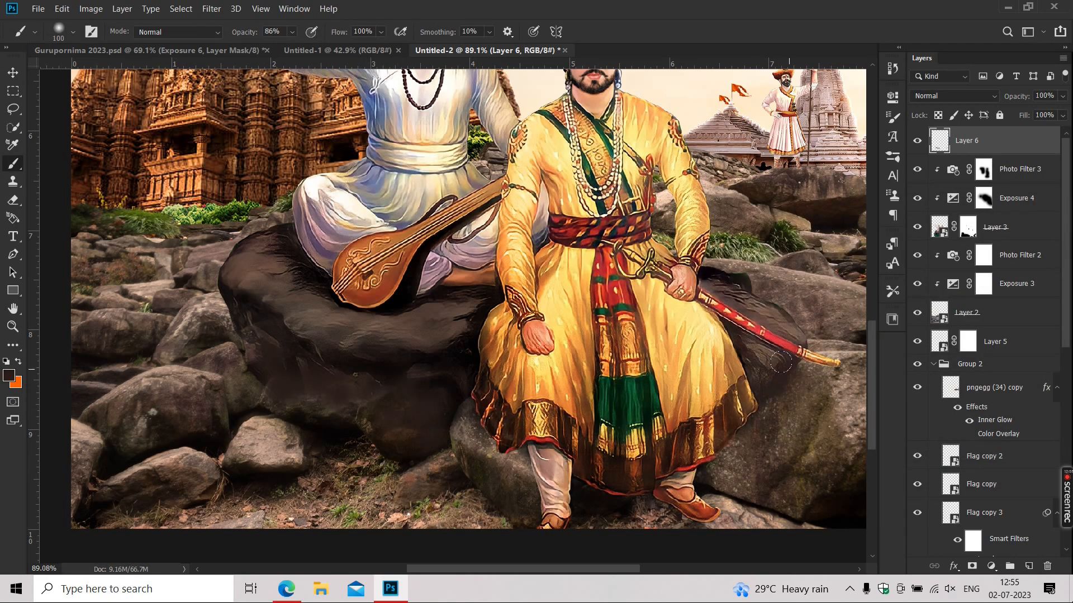
- Set the painted shadow layer's blend mode to Hard Light and return to the Move tool
left_click(965, 99)
left_click(923, 290)
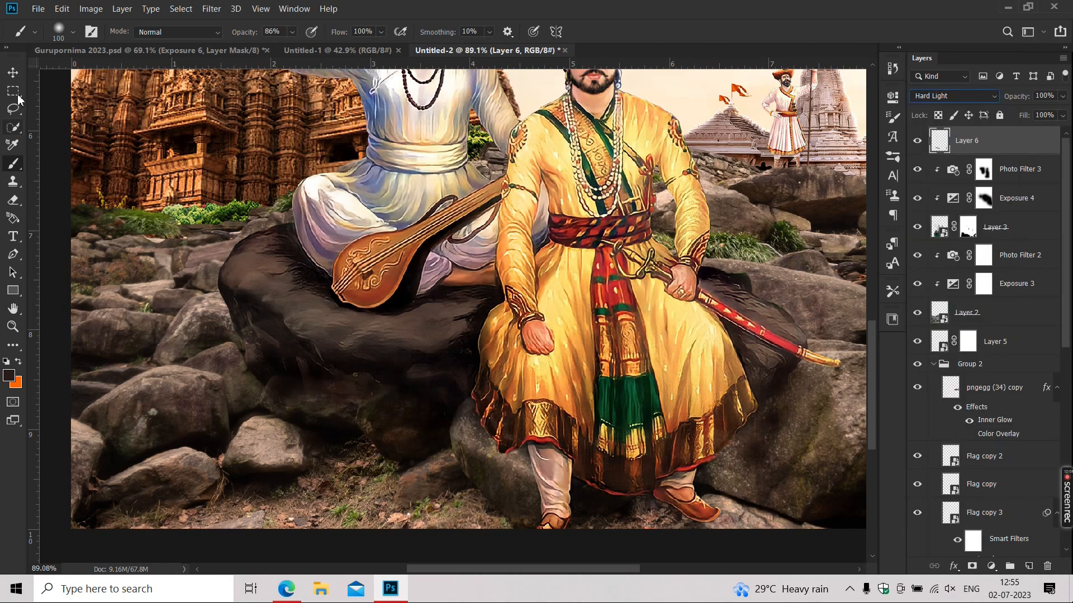
left_click(13, 91)
left_click(14, 73)
- Give the seated figures' layer a white Linear Dodge inner shadow (82% opacity, 90°, 4 px distance, 7 px size) and split it into its own layer
scroll(465, 274, "down", 4)
key("ctrl+0")
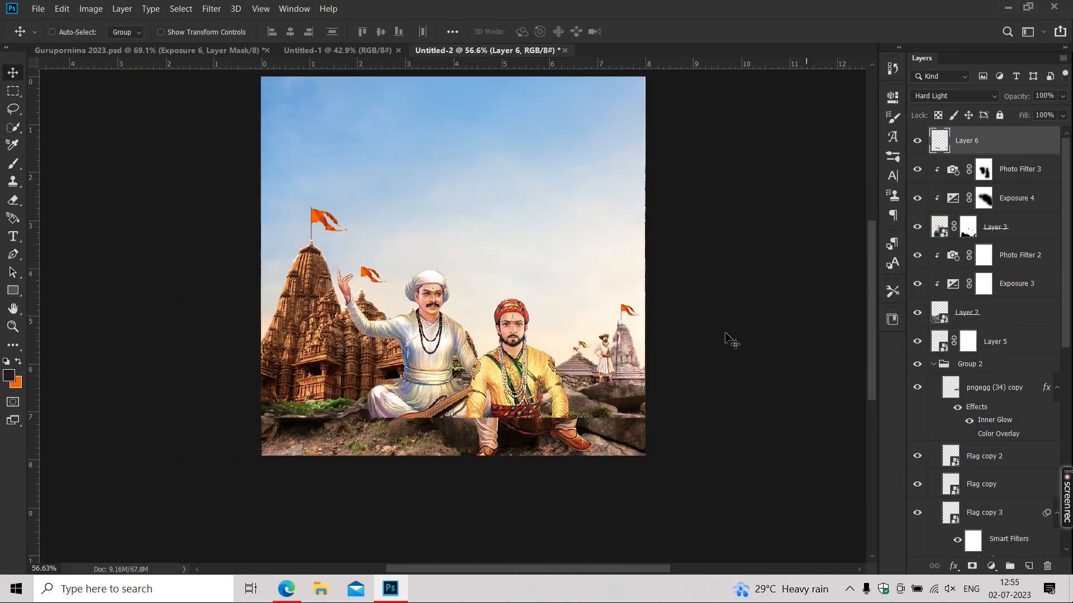
scroll(453, 320, "up", 7)
left_click(428, 329)
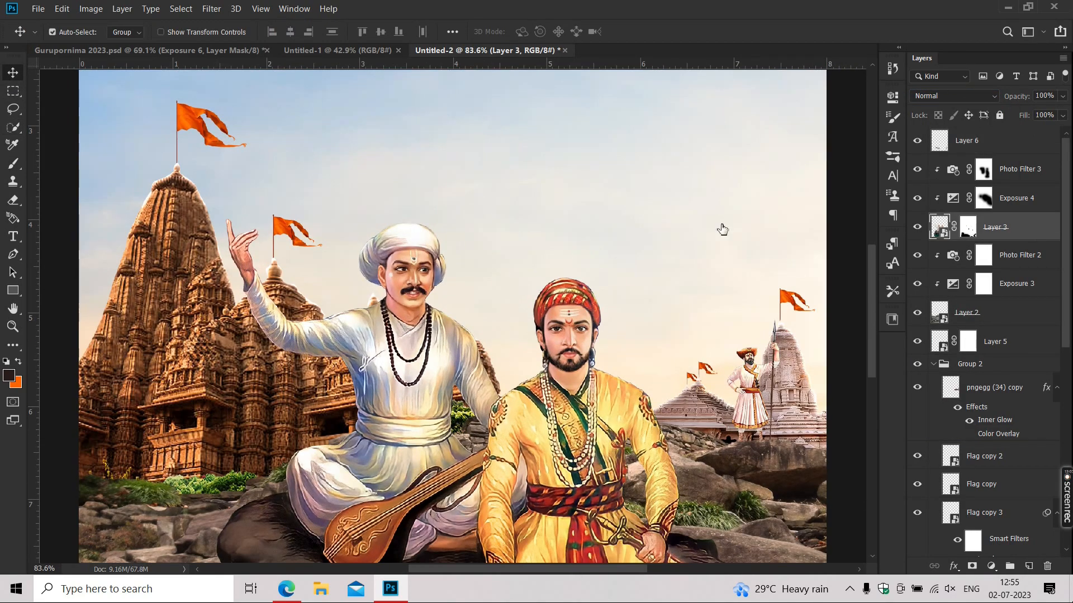
left_click(598, 310)
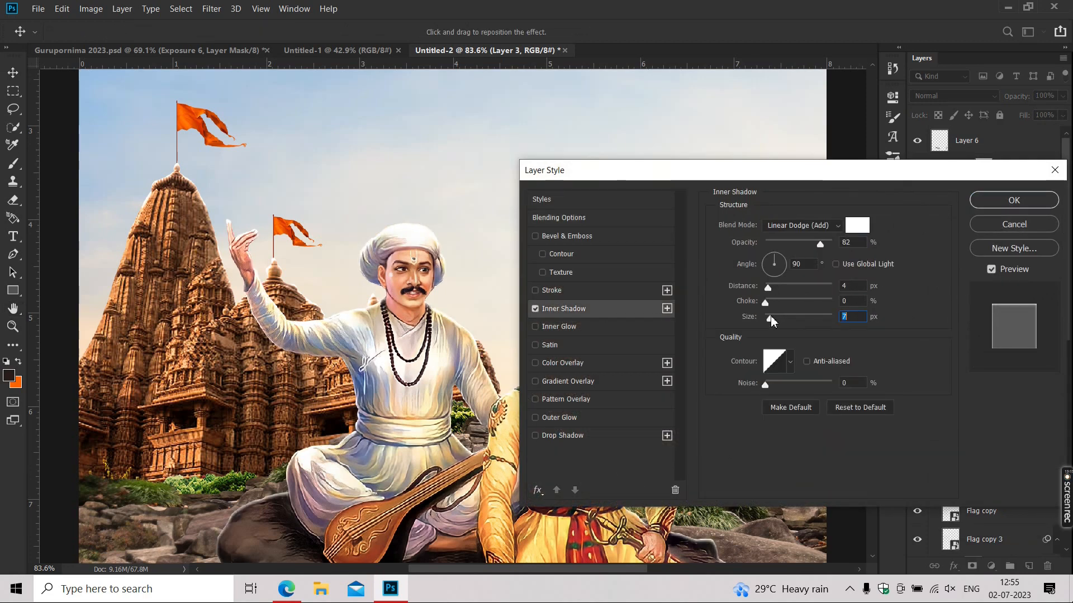
left_click(1014, 200)
right_click(1045, 229)
left_click(995, 455)
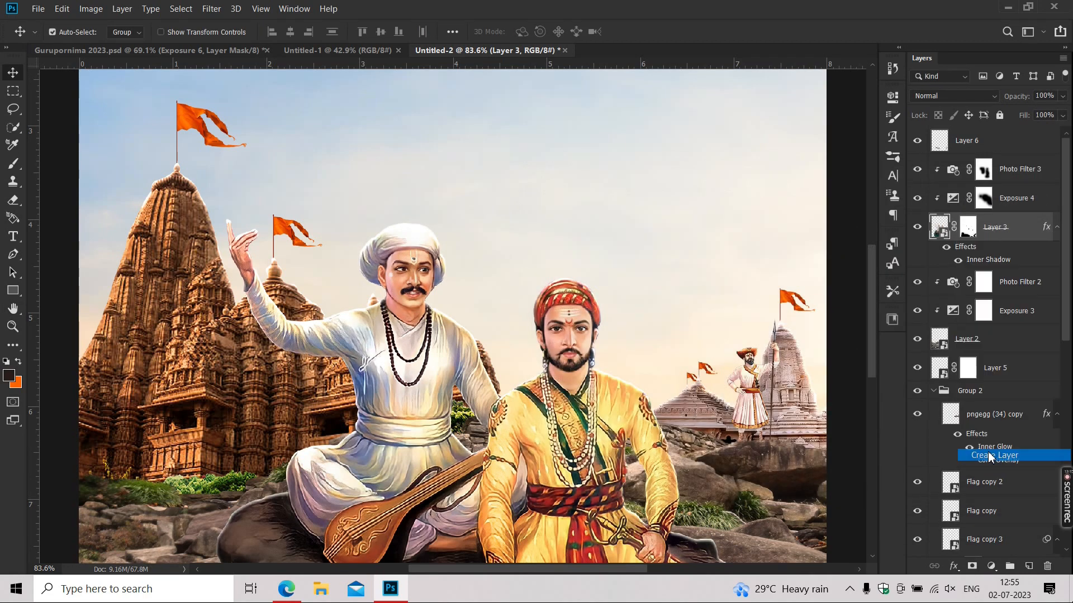
- Add a mask to the separated inner shadow layer and erase the highlight over the rock and lower figures with a 400 px soft eraser
mouse_move(600, 454)
left_mouse_down()
mouse_move(559, 325)
mouse_move(559, 265)
left_mouse_up()
scroll(509, 237, "down", 4)
key("e")
left_click_drag(470, 471, 540, 486)
left_click_drag(314, 417, 115, 283)
key("bracketleft")
key("bracketleft")
left_click_drag(614, 442, 639, 342)
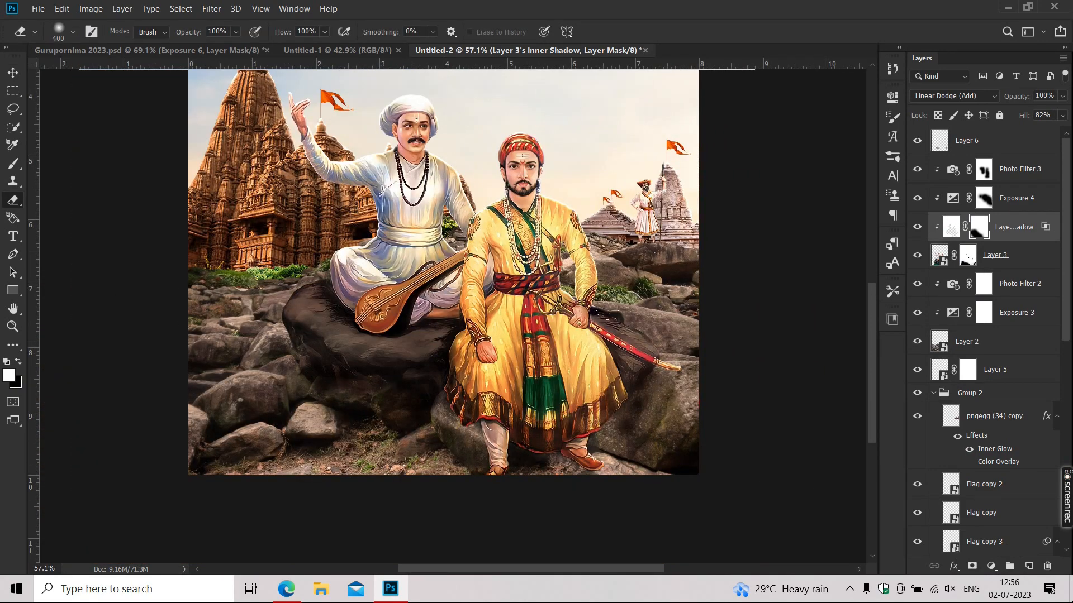
left_click_drag(653, 417, 581, 482)
mouse_move(619, 520)
left_mouse_down()
mouse_move(656, 544)
mouse_move(656, 571)
left_mouse_up()
scroll(537, 389, "up", 2)
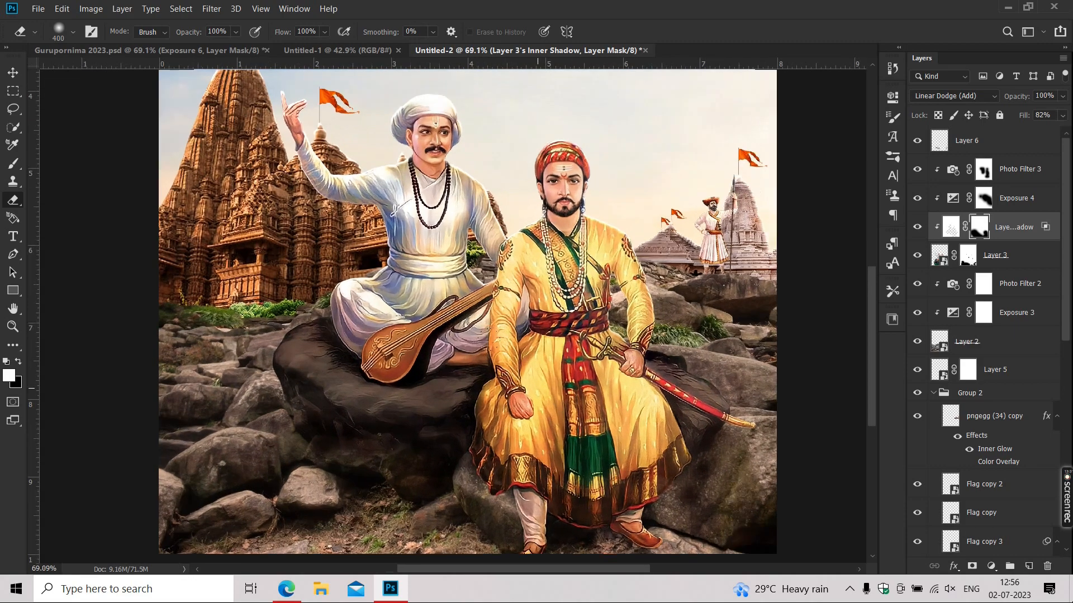
key("v")
- Add an Exposure adjustment above the painted shadow layer and set its gamma correction to about 0.64
scroll(559, 327, "down", 5)
scroll(593, 334, "up", 3)
left_click_drag(525, 332, 534, 379)
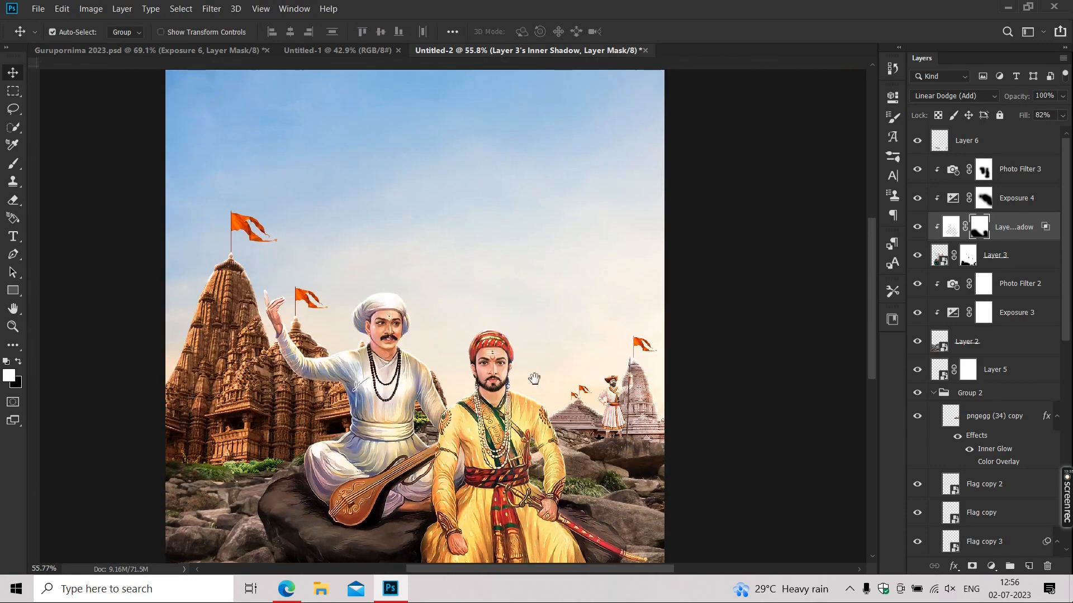
scroll(536, 380, "down", 3)
left_click(984, 144)
left_click(991, 566)
left_click(970, 406)
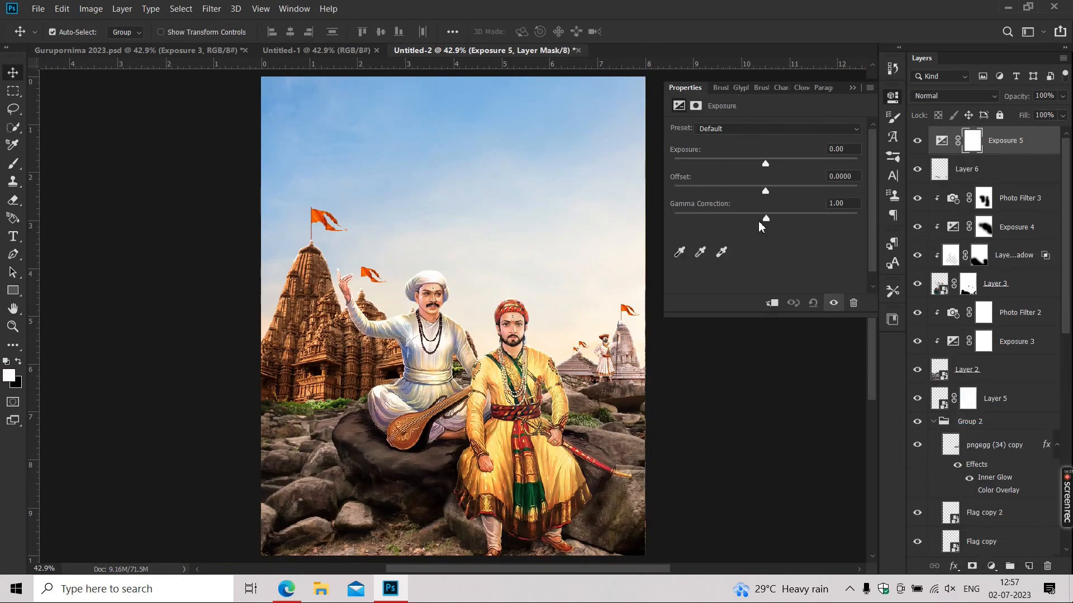
left_click_drag(765, 216, 793, 222)
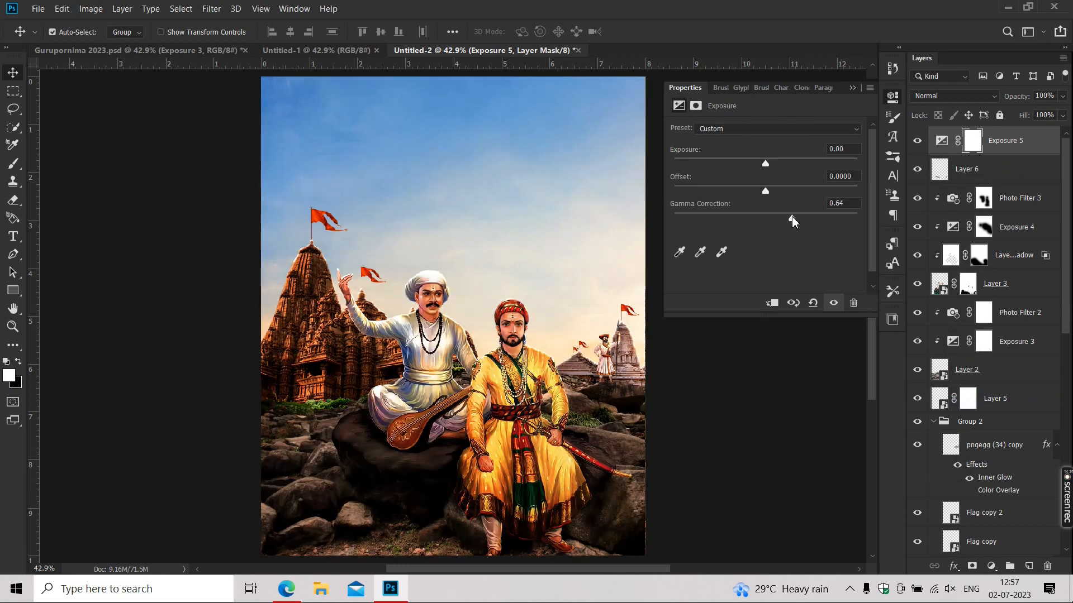
left_click(853, 88)
- Invert the Exposure 5 mask, paint the darkening back along the poster's bottom and side edges with a large soft white brush, and set the layer's opacity to 86%
key("ctrl+i")
key("b")
scroll(371, 246, "down", 3)
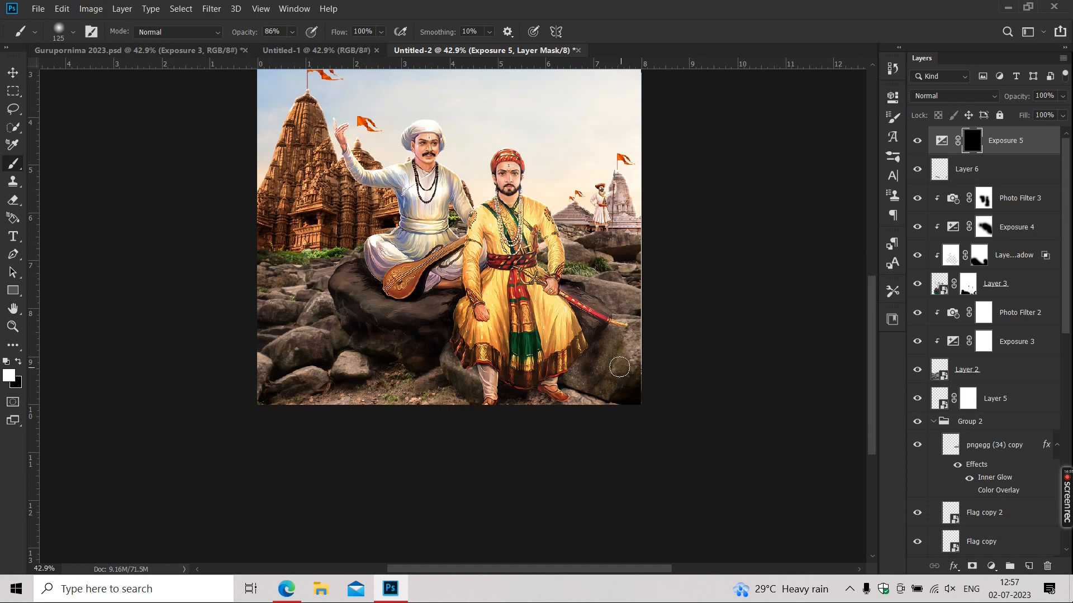
left_click(657, 415)
mouse_move(652, 400)
left_mouse_down()
mouse_move(442, 447)
mouse_move(206, 411)
left_mouse_up()
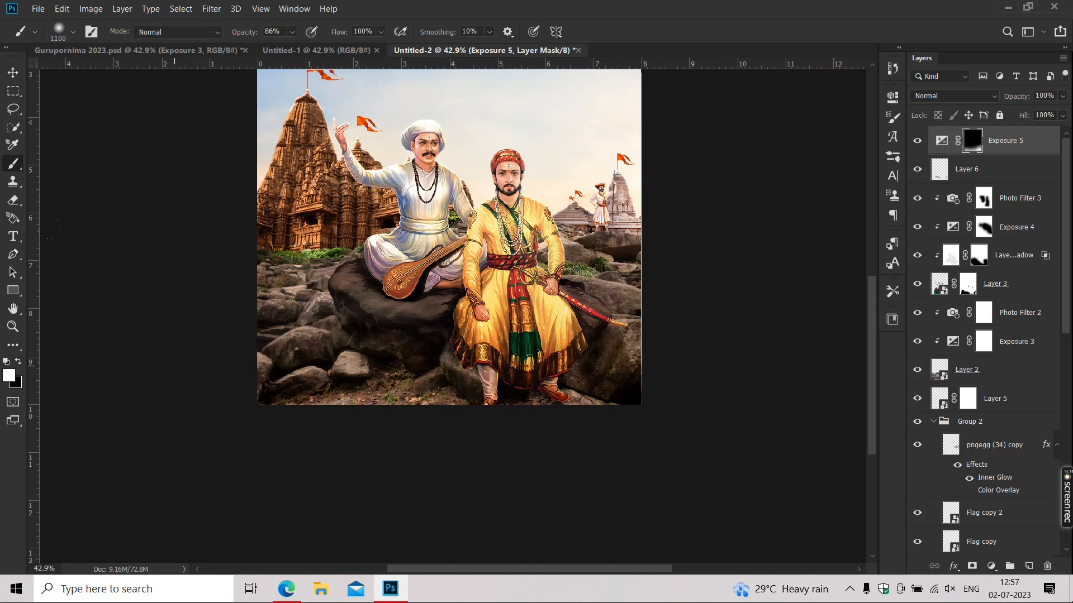
key("bracketleft")
left_click(178, 313)
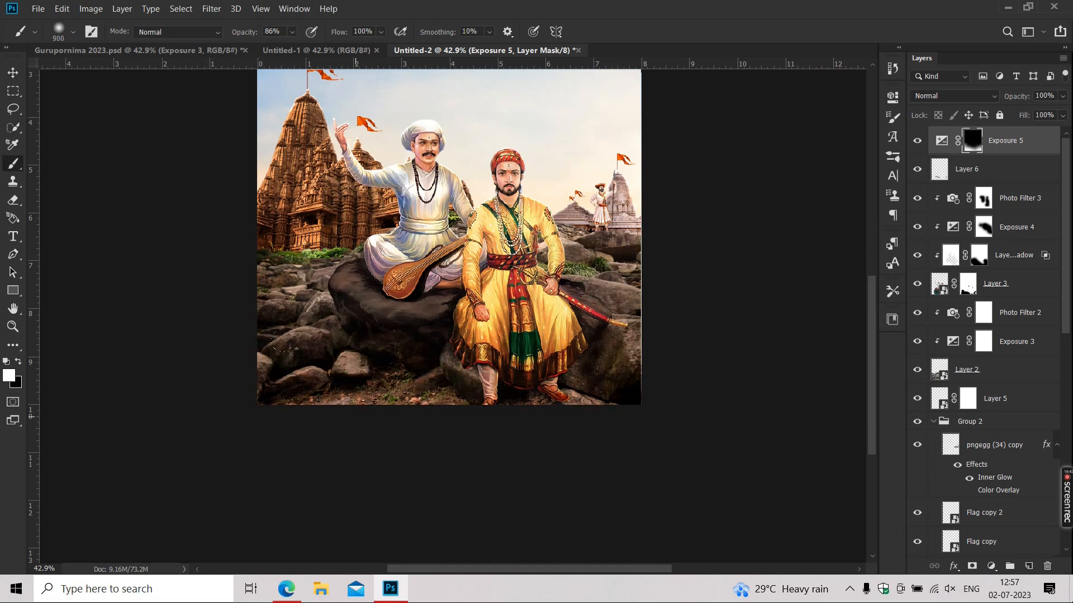
left_click(636, 293)
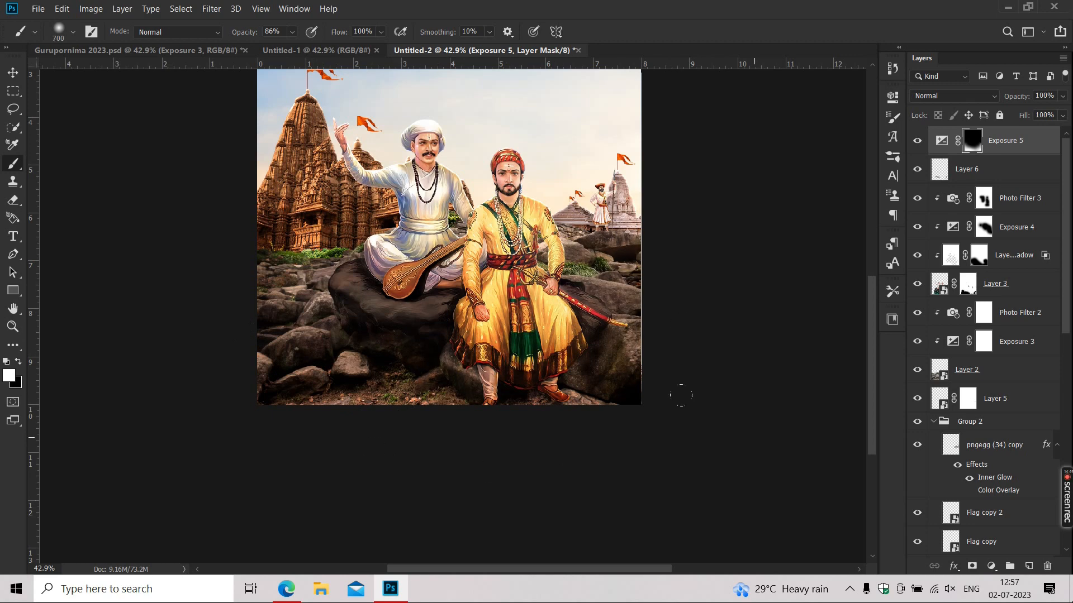
scroll(244, 509, "up", 3)
key("v")
left_click_drag(447, 490, 436, 484)
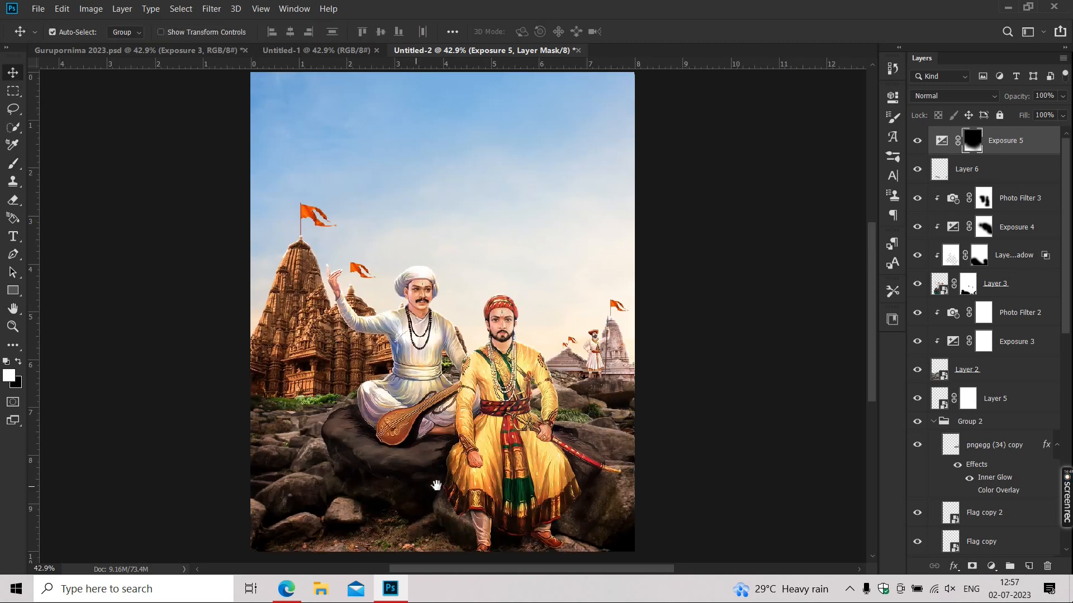
left_click(702, 258)
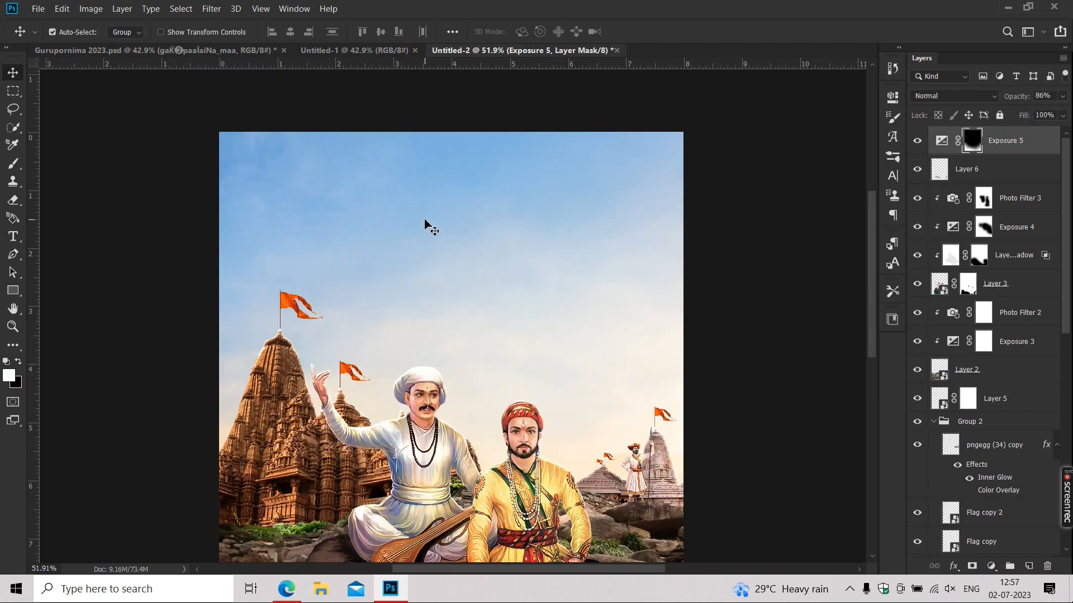
- Add the white title गुरुपौर्णिमा in the Infinity-08 font on the sky above the figures
key("t")
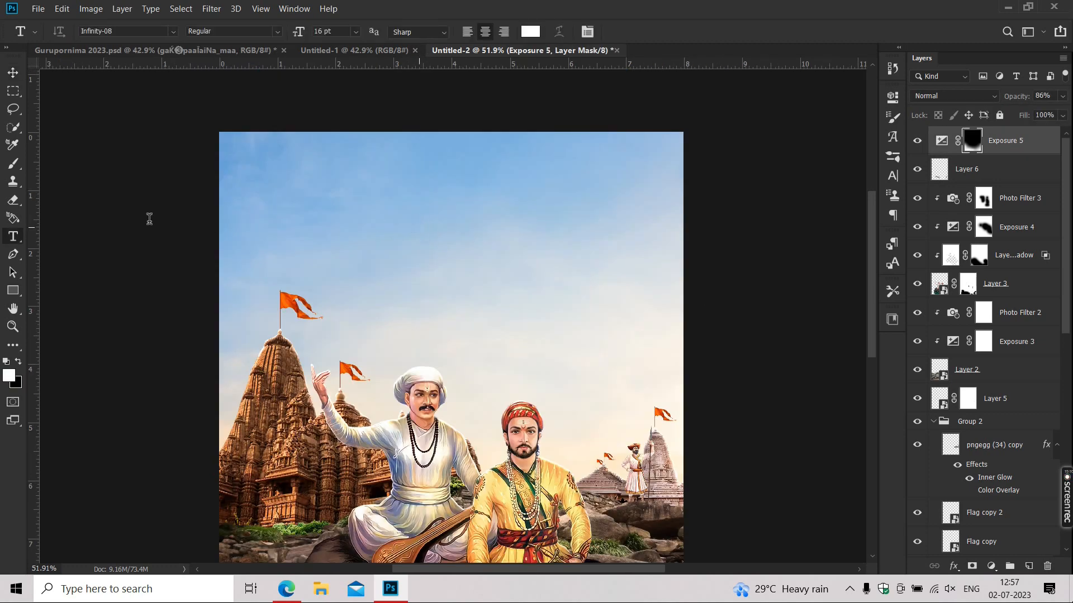
left_click(410, 227)
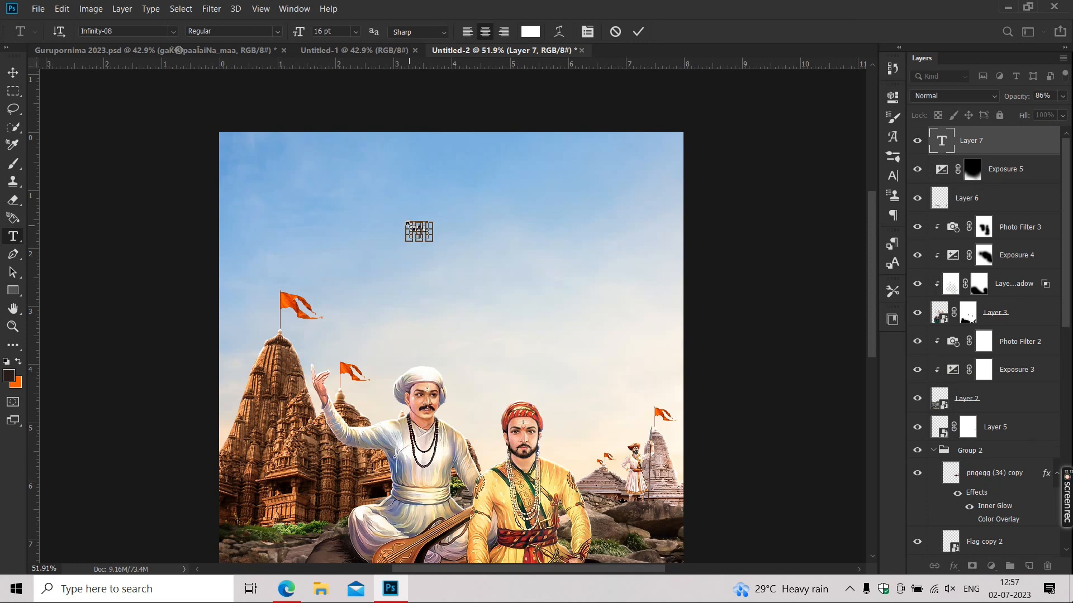
left_click(12, 75)
key("ctrl+t")
left_click_drag(410, 221, 415, 263)
key("Return")
key("t")
left_click(425, 209)
key("ctrl+a")
type("गुरुपौर्णिमा")
left_click(10, 79)
- Set the title's font size to 190.73 pt and centre it horizontally, slightly higher in the sky
key("t")
left_click(407, 267)
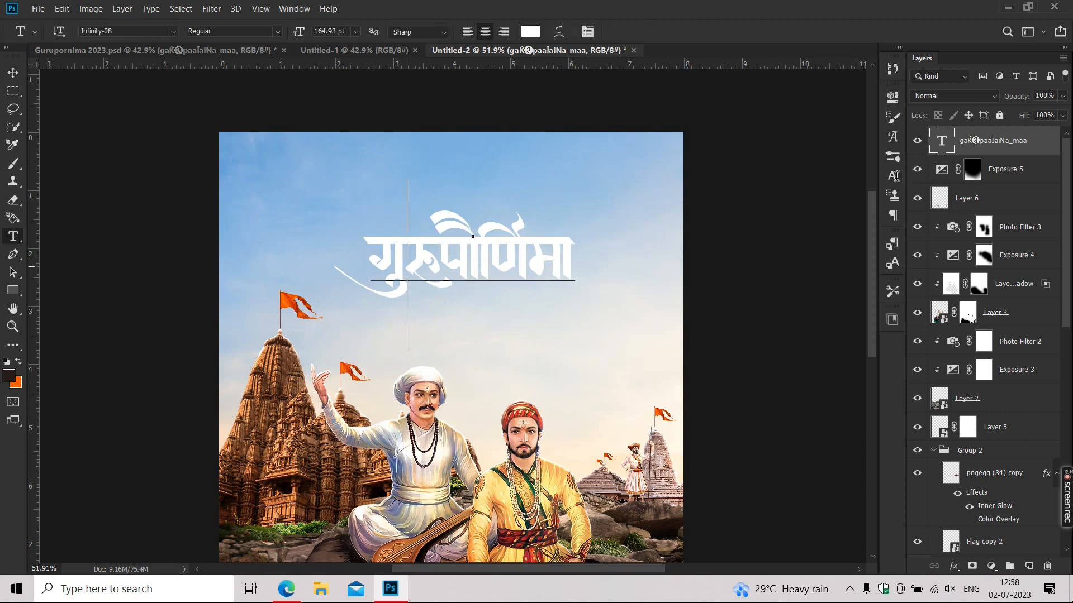
key("ctrl+a")
left_click(893, 175)
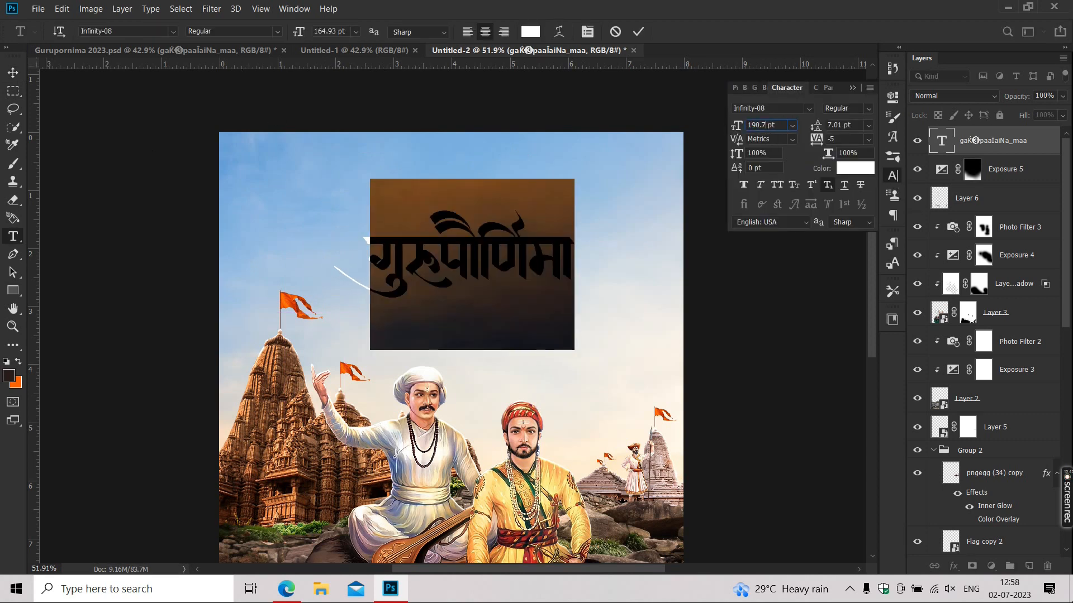
left_click(852, 88)
left_click(13, 73)
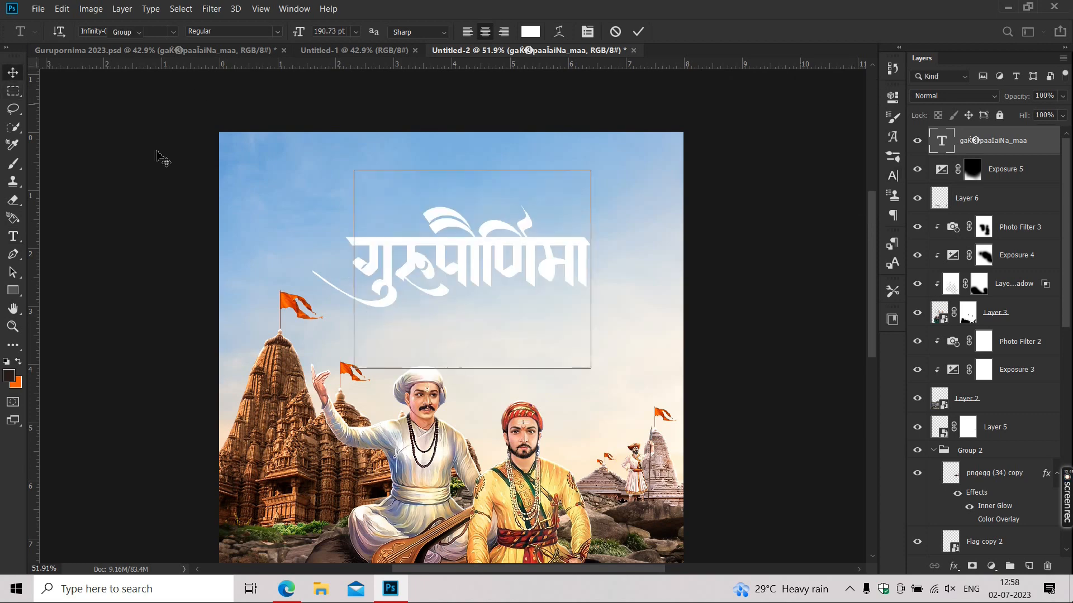
left_click_drag(390, 270, 390, 252)
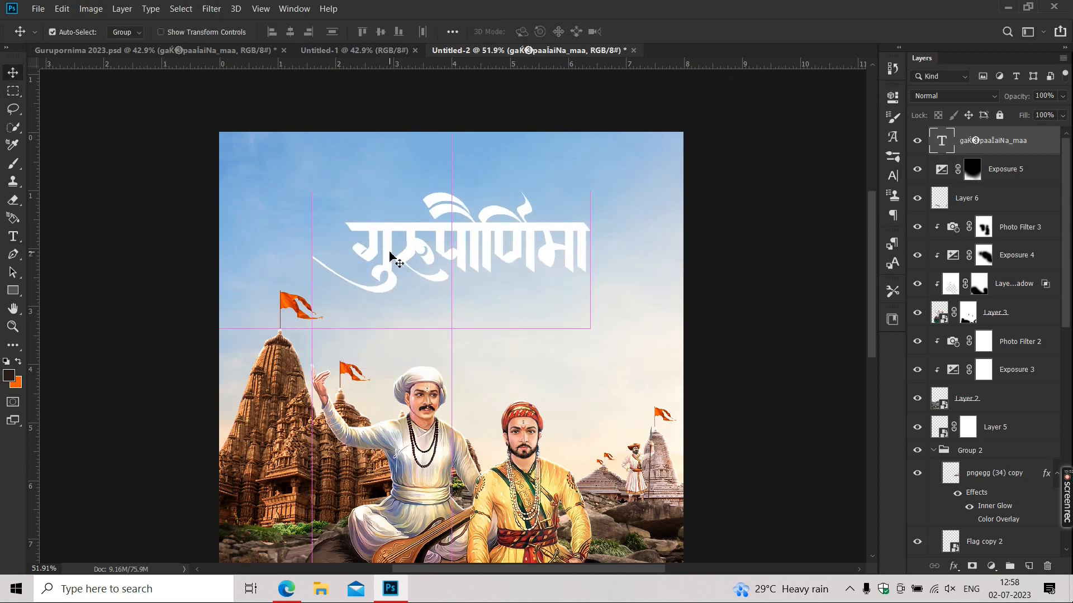
- Place the crumpled white paper texture above the title and clip it to the lettering
key("ctrl+0")
scroll(448, 125, "up", 3)
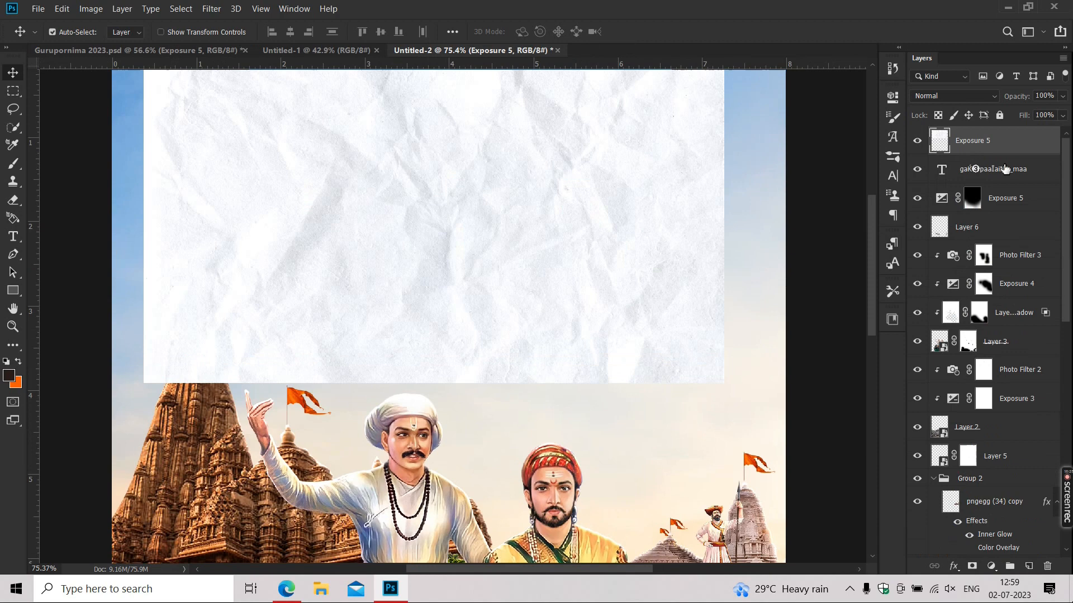
right_click(984, 146)
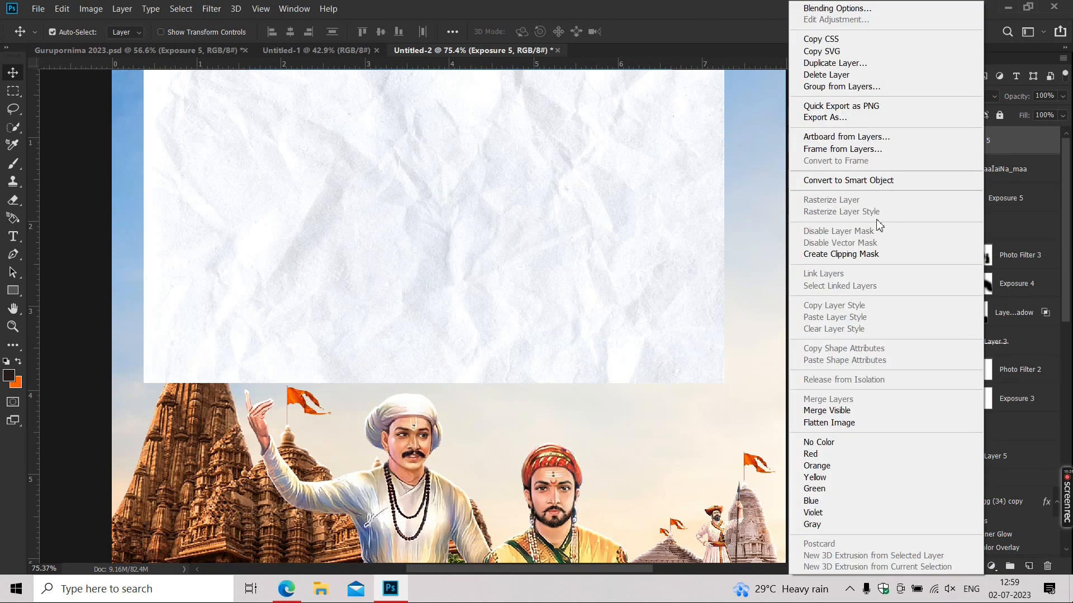
left_click(824, 257)
scroll(478, 209, "up", 1)
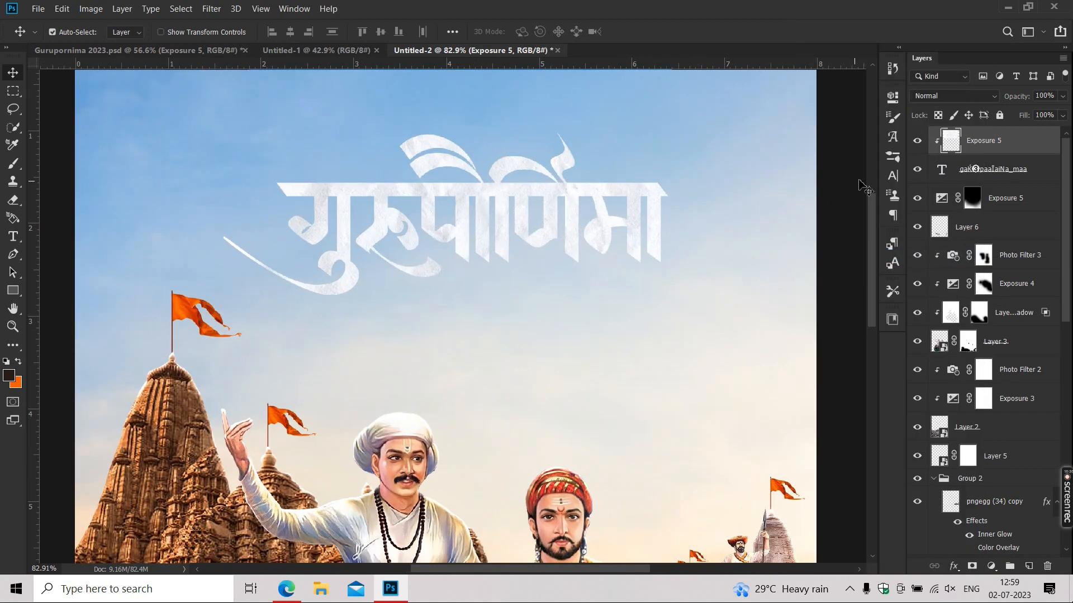
- Give the title a black drop shadow (15% opacity, 7 px distance, 4 px size) and a white inner shadow (82% opacity, 0 px distance, 7 px size)
double_click(1040, 171)
left_click(562, 435)
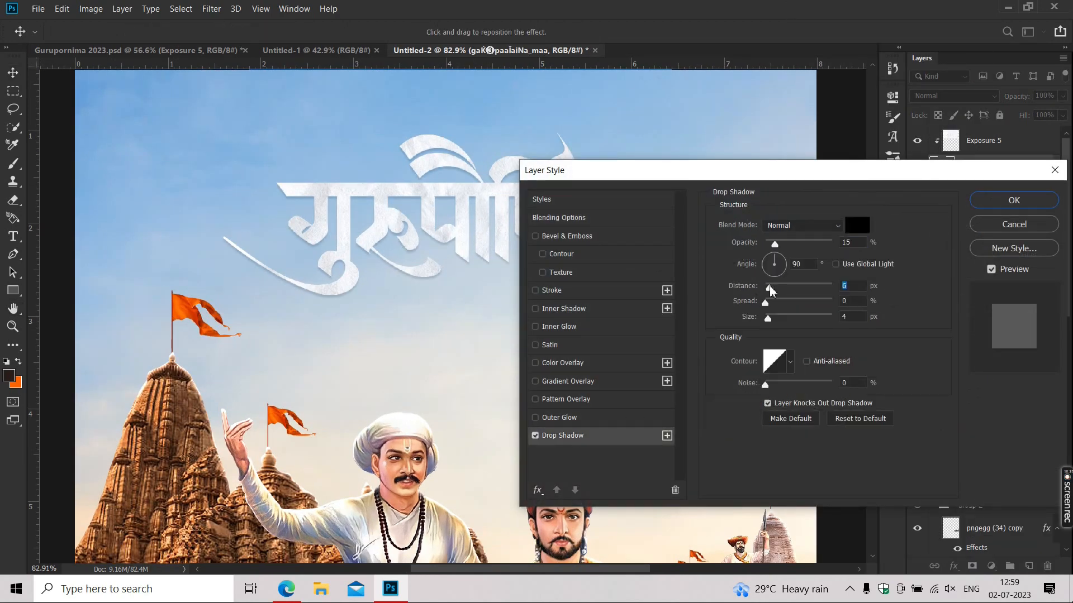
left_click_drag(772, 289, 771, 289)
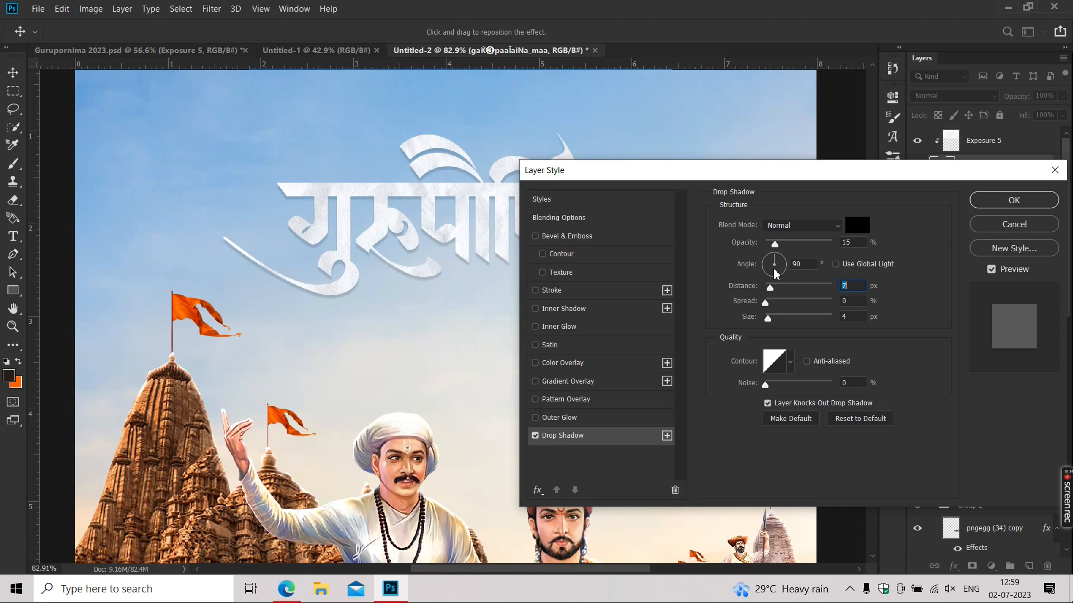
left_click(597, 303)
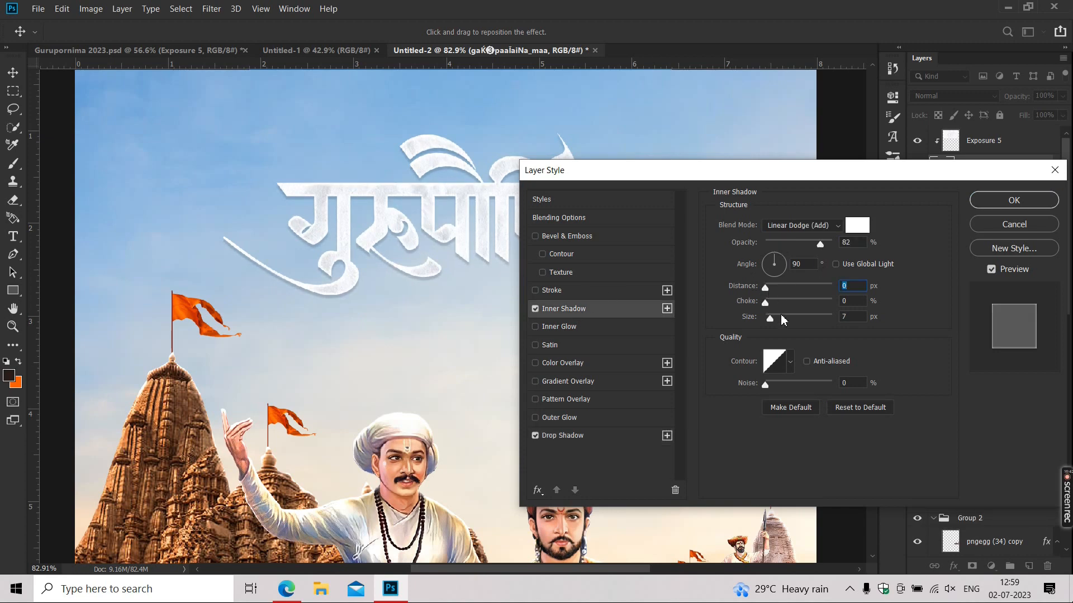
key("Return")
- Duplicate the title layer and slightly enlarge the lower copy around its centre behind the textured lettering
scroll(427, 230, "down", 6)
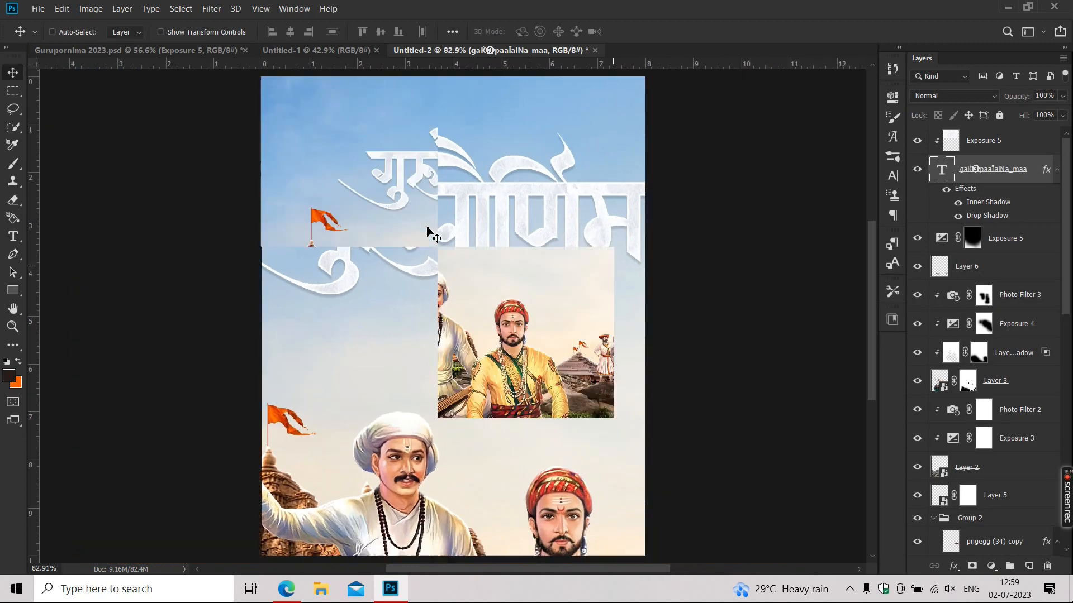
scroll(464, 139, "up", 5)
left_click_drag(454, 173, 437, 249)
key("ctrl+r")
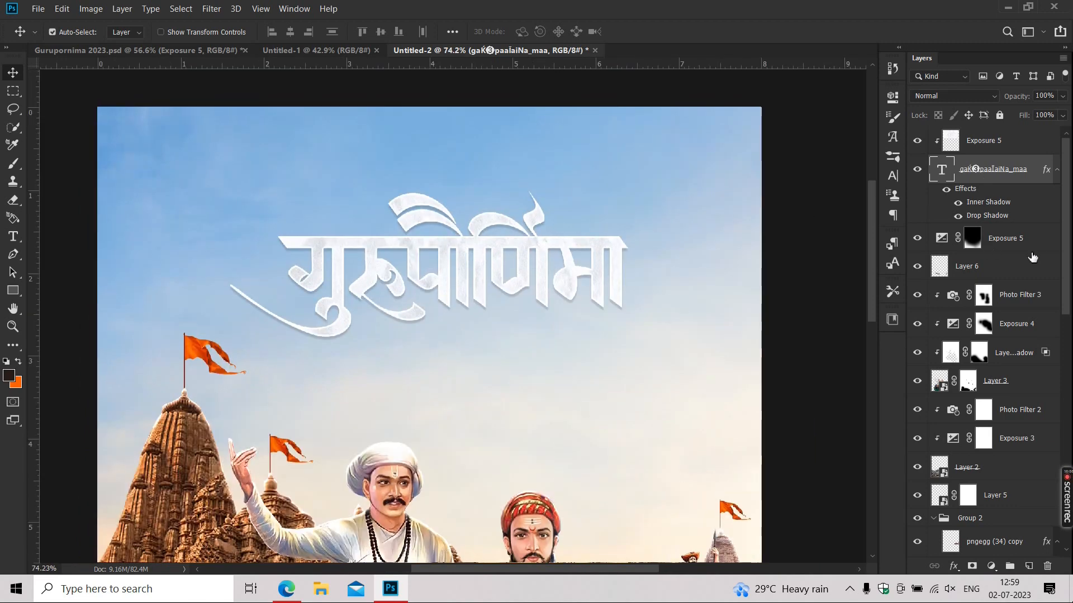
key("ctrl+j")
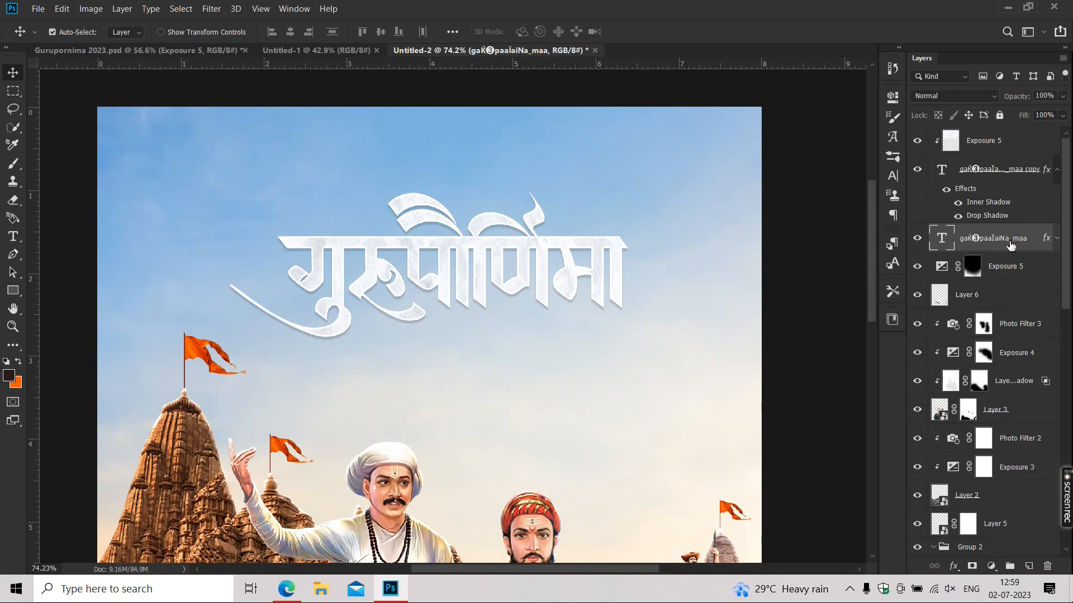
key("ctrl+t")
left_click_drag(230, 190, 217, 182)
key("Return")
- Blend the enlarged title copy as Soft Light at 28% opacity and fine-tune its scale
left_click(943, 95)
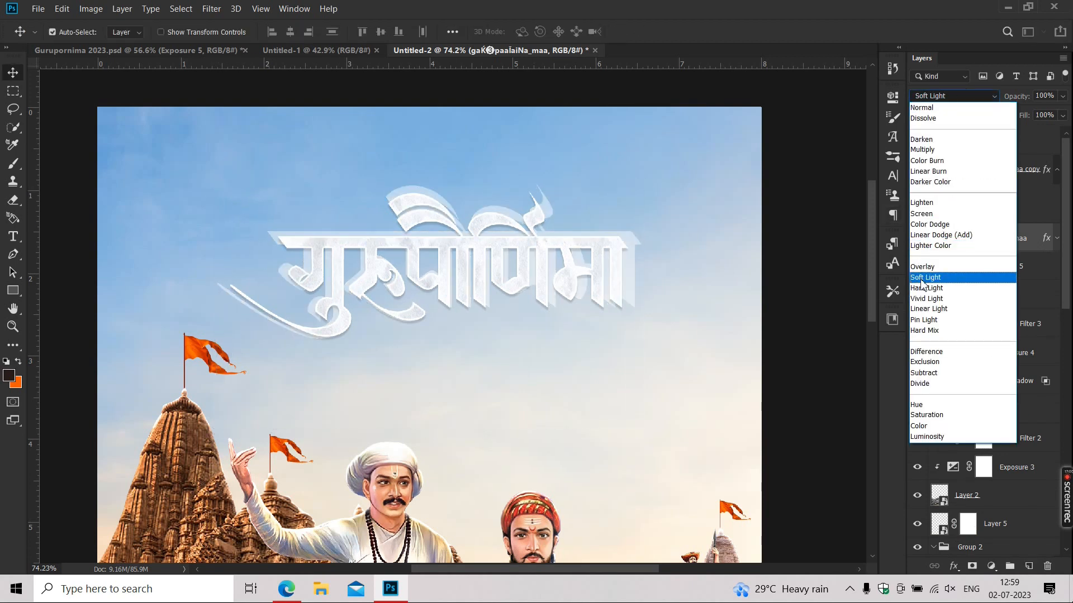
left_click(921, 283)
key("ctrl+t")
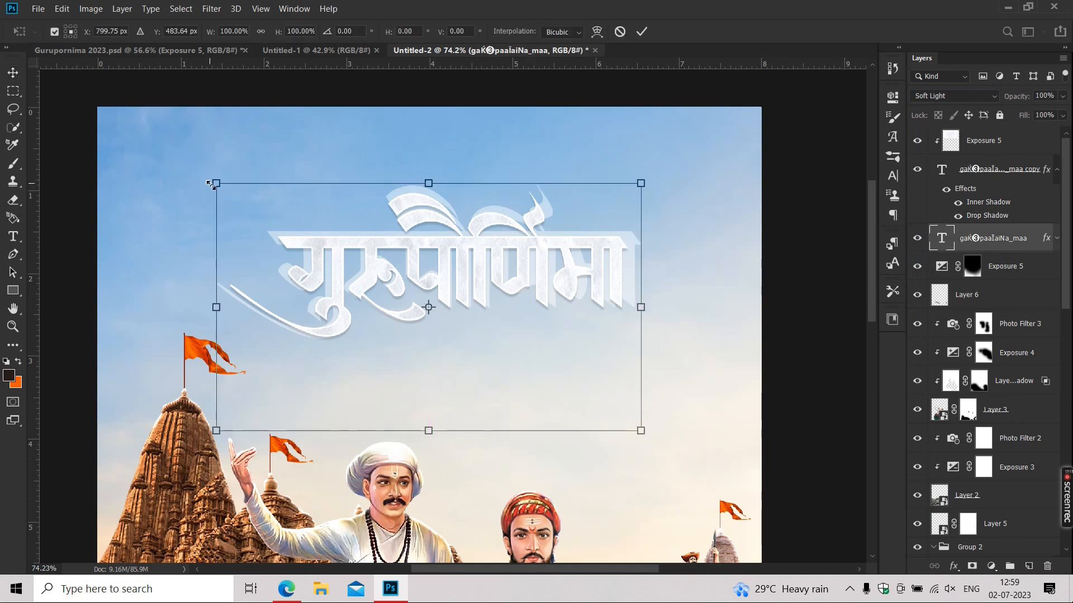
left_click_drag(211, 185, 217, 183)
key("Return")
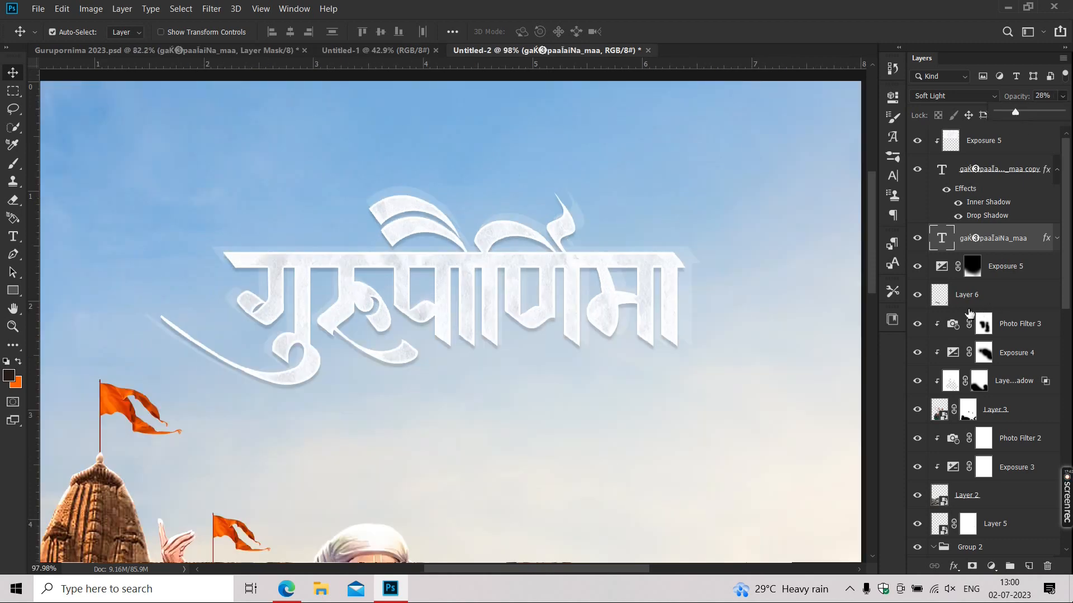
- Add a mask to the Soft Light title copy and fade parts of it around the lettering with a 400 px soft eraser
left_click(973, 566)
key("d")
key("e")
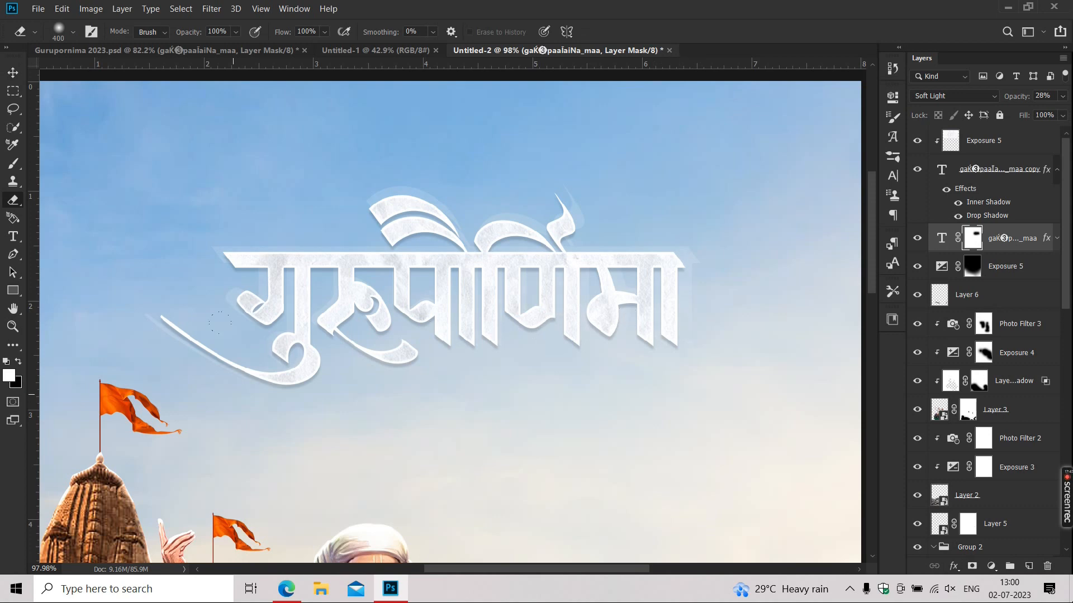
key("v")
key("ctrl+0")
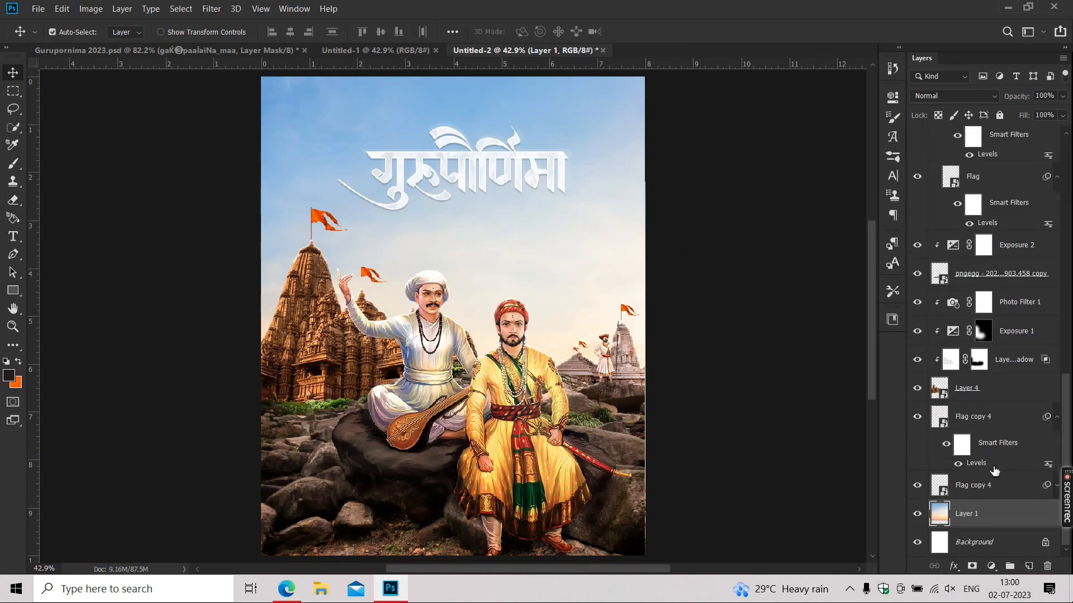
- Add an Exposure adjustment clipped to the sky background layer and set its gamma correction to 0.35
left_click(991, 566)
left_click(986, 403)
left_click(772, 302)
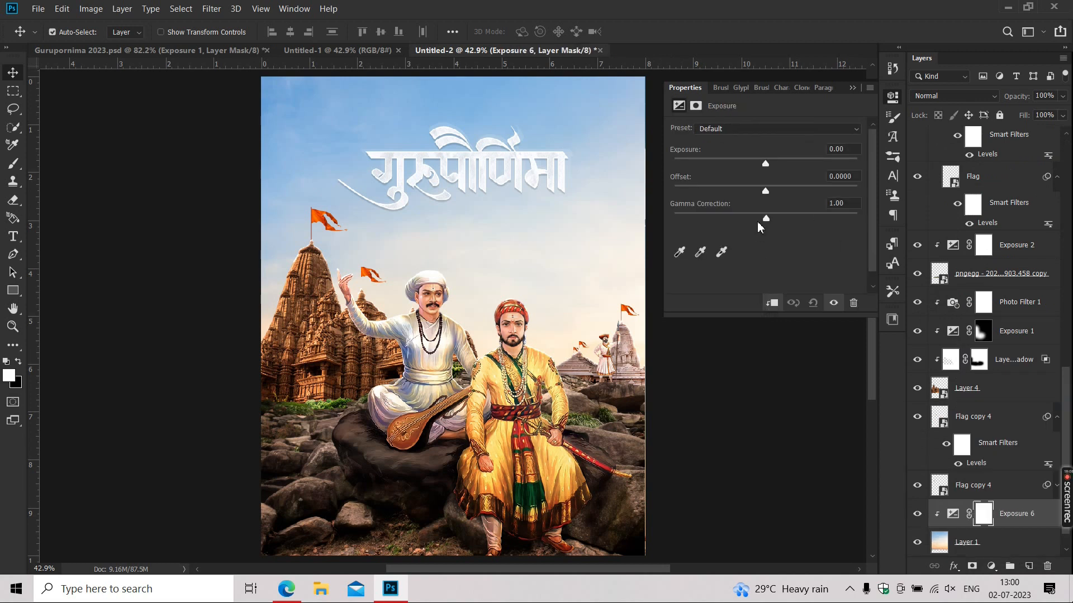
left_click_drag(790, 217, 820, 219)
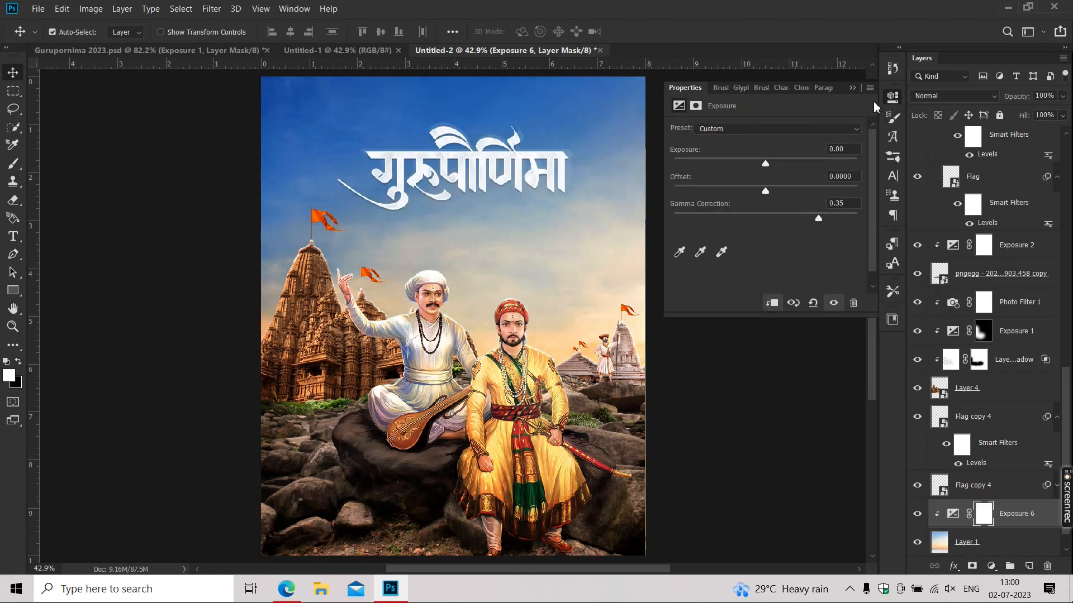
left_click(852, 87)
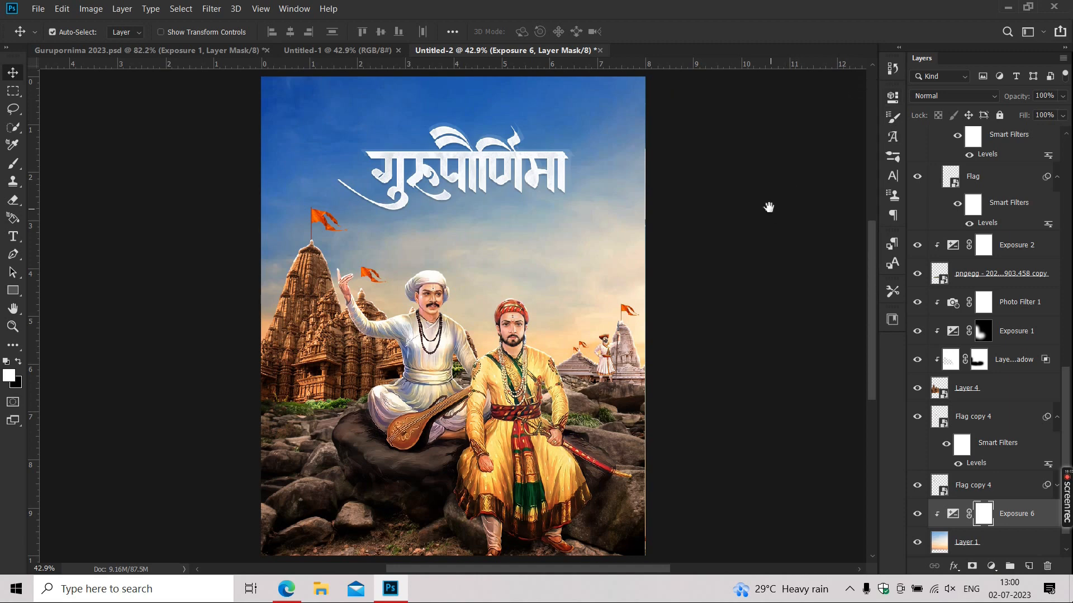
- Set the opacity of the Soft Light title copy behind the main lettering to 36%
scroll(471, 127, "up", 5)
left_click_drag(459, 182, 447, 249)
scroll(421, 268, "up", 3)
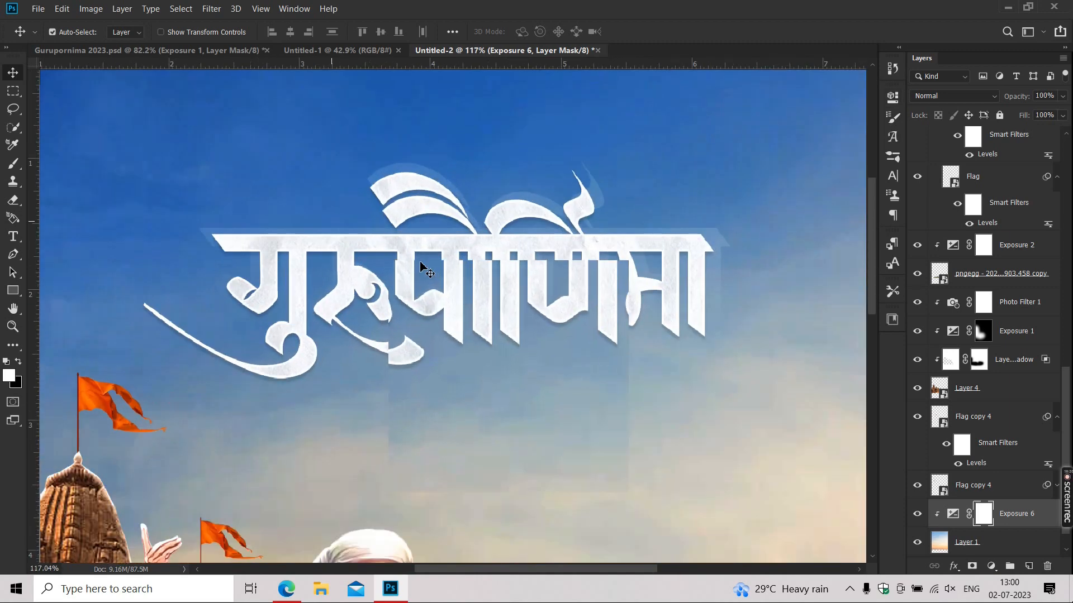
scroll(426, 255, "up", 1)
left_click(435, 256)
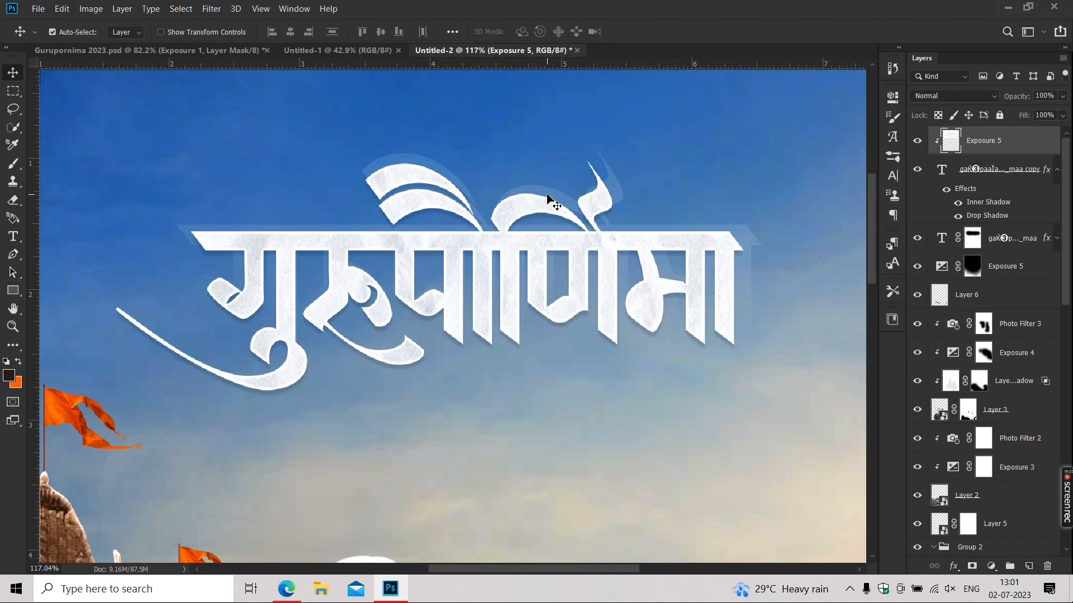
left_click(1009, 241)
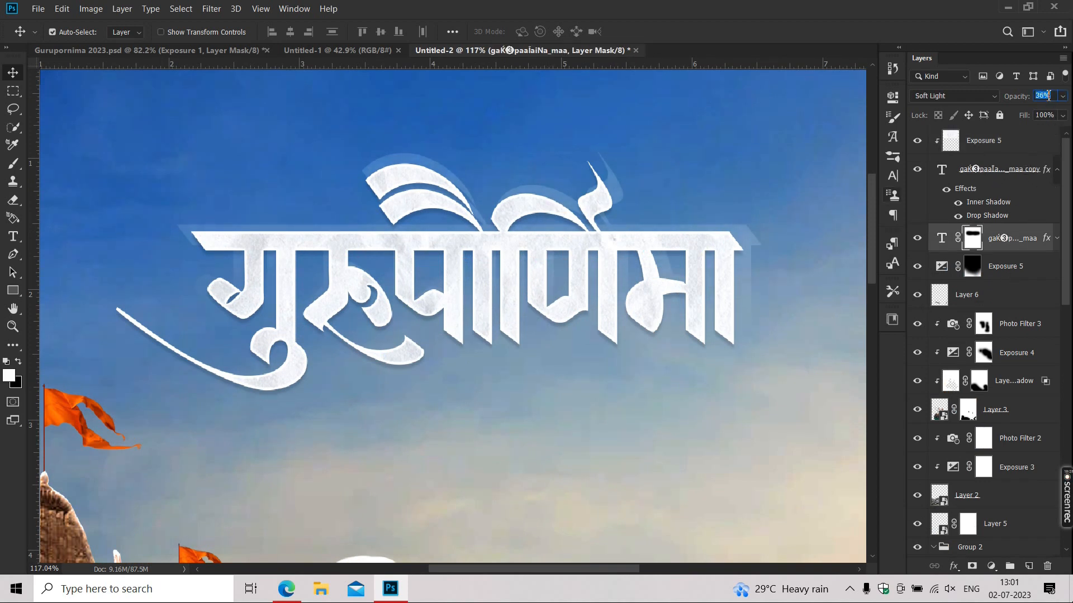
- Add the greeting lines निमित्त सर्वांना and मंगलमय शुभेच्छा.! with a small flower and place them together below the title
left_click(998, 162)
left_click(987, 150)
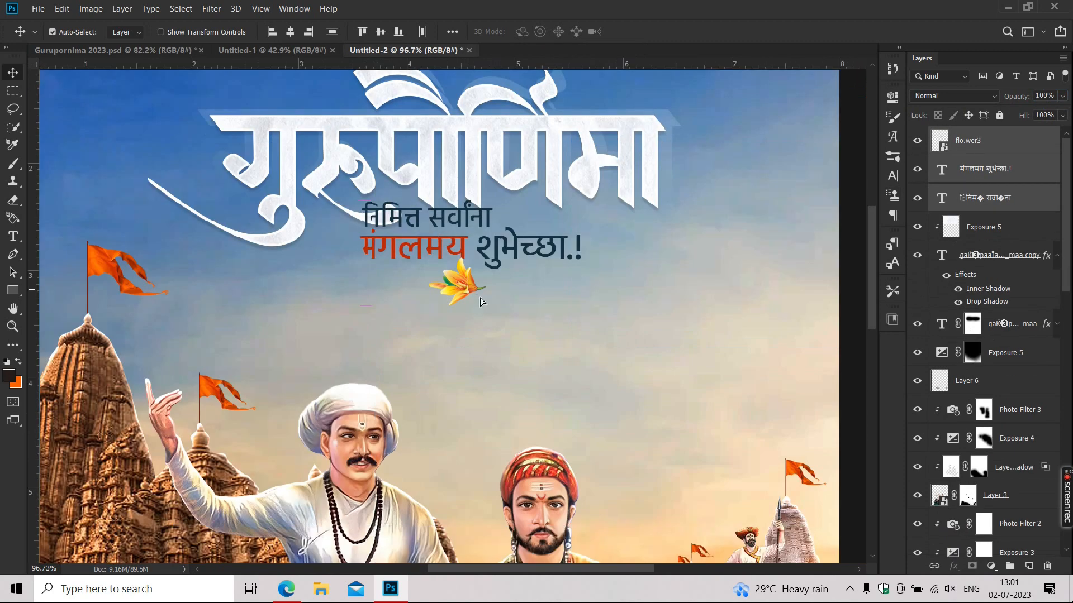
left_click_drag(481, 302, 528, 301)
scroll(522, 295, "down", 3)
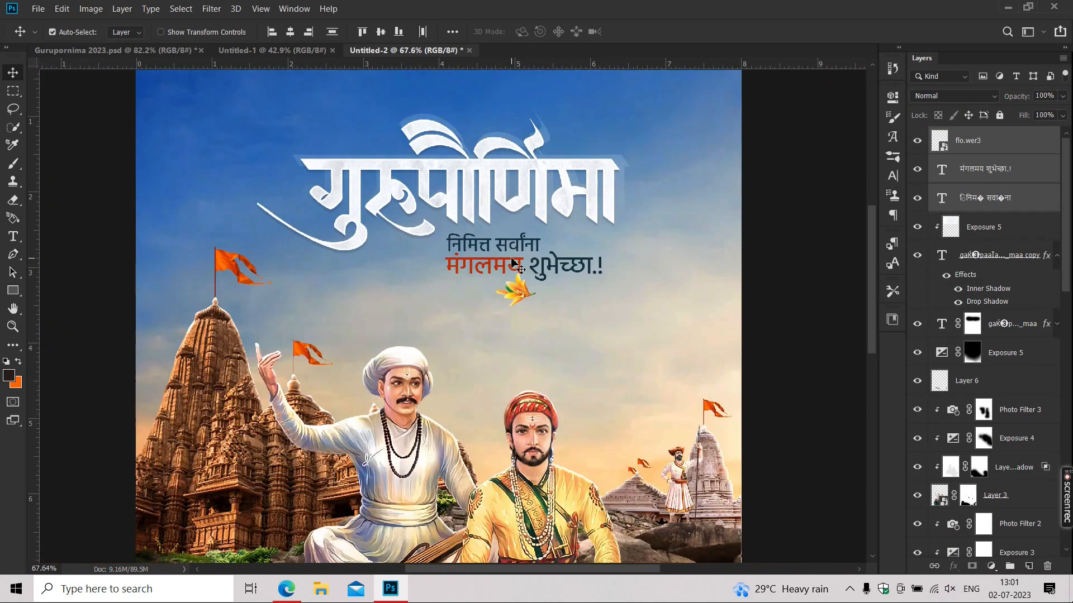
scroll(478, 168, "down", 1)
left_click_drag(478, 167, 471, 250)
scroll(433, 173, "up", 2)
left_click_drag(443, 188, 445, 211)
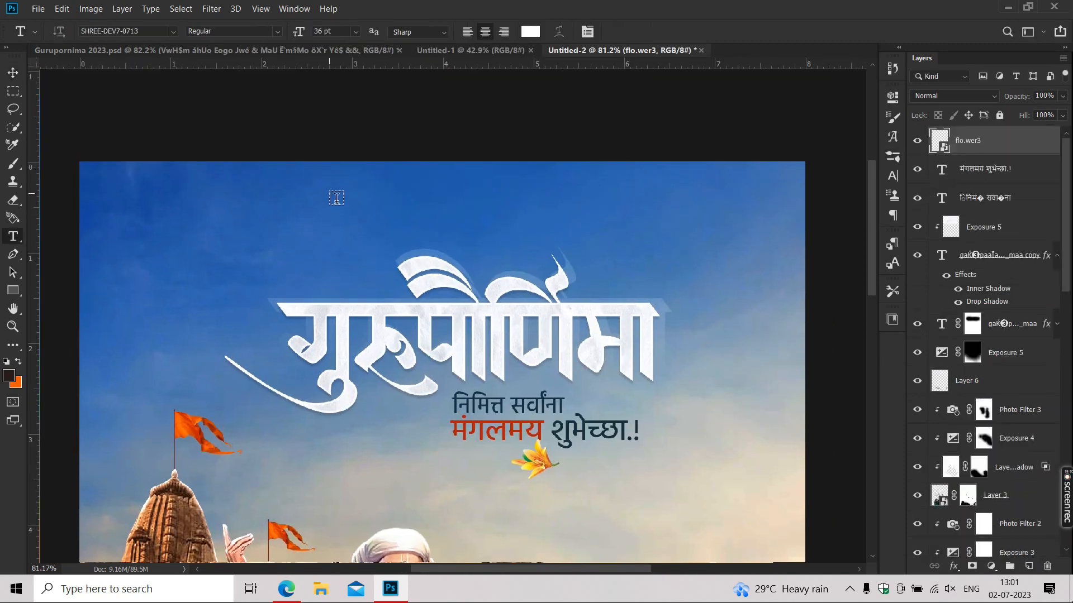
- Add the white verse line "तुका म्हणे ऐसे गुरु । चरण त्यांचे हृदयी धरू ।।" above the title at 33.58 pt
left_click(336, 198)
type("तुका म्हणे ऐसे गुरु । चरण त्यांचे हृदयी धरू ।")
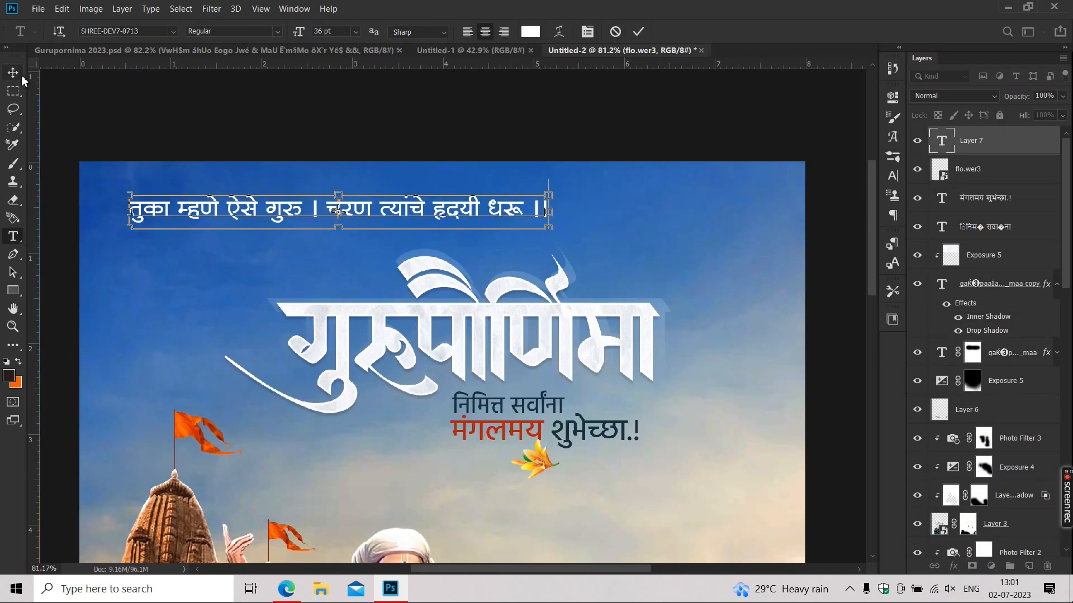
key("ctrl+a")
left_click(892, 176)
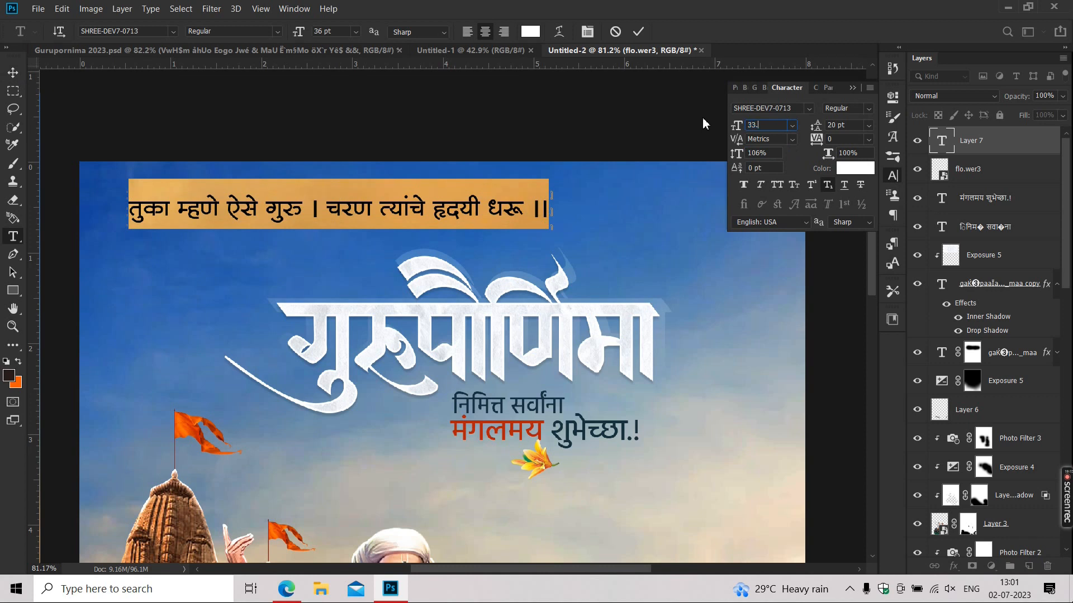
key("Return")
left_click(852, 88)
- Reposition the verse line so it sits centred above the title near the poster's upper edge
left_click(13, 72)
left_click_drag(277, 213, 354, 200)
scroll(403, 209, "down", 3)
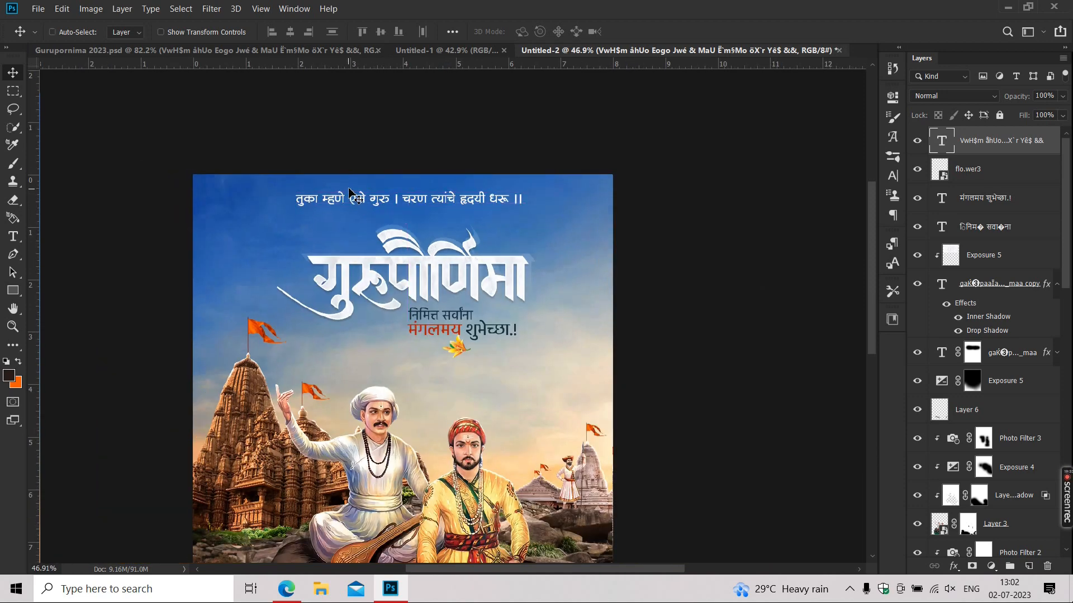
key("ctrl+0")
- Open the textured title's text for editing and examine its font and character settings
key("t")
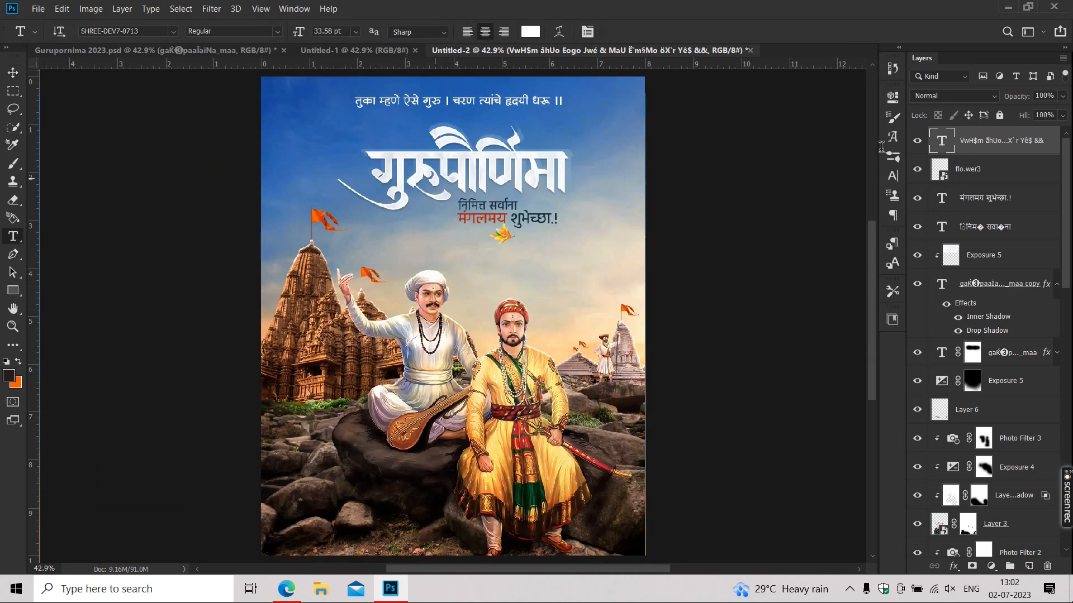
double_click(941, 284)
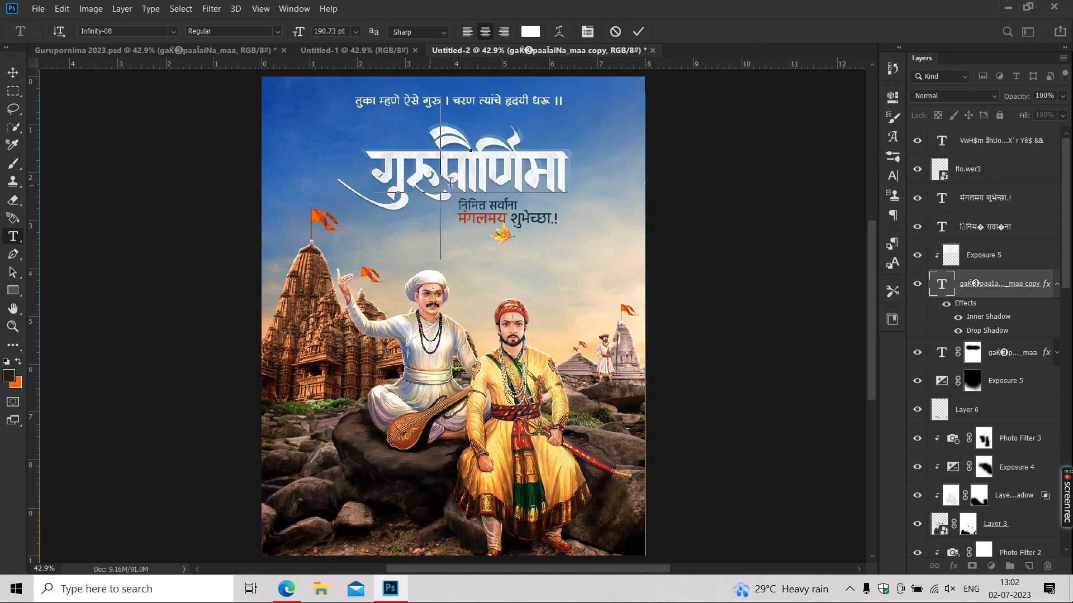
left_click(893, 176)
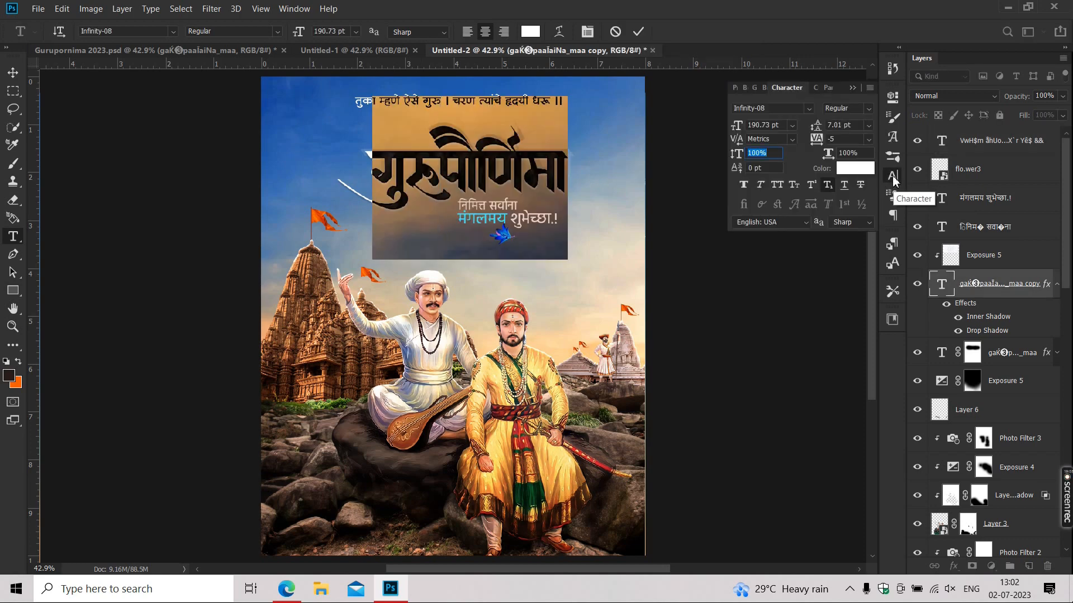
left_click(892, 175)
left_click(13, 72)
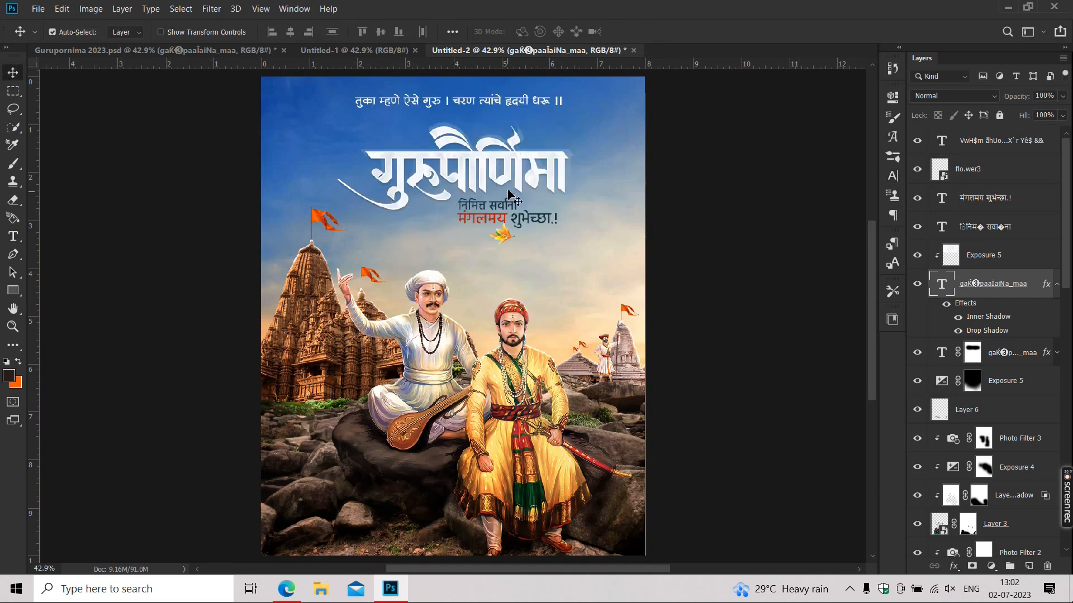
- Restore the main title layer's opacity to 100%
scroll(509, 194, "up", 2)
scroll(501, 234, "up", 1)
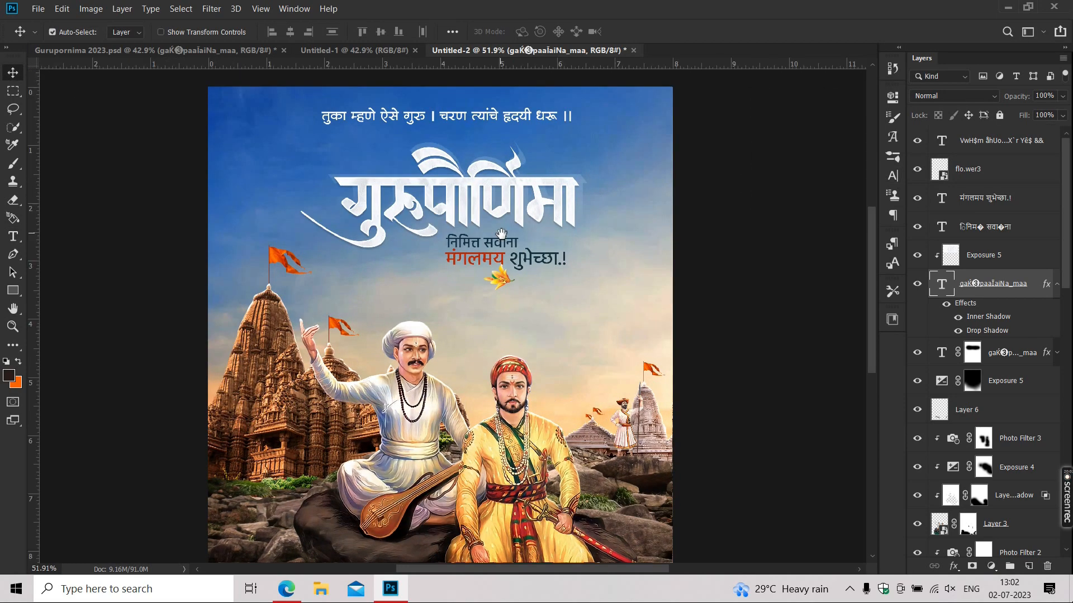
scroll(501, 234, "down", 1)
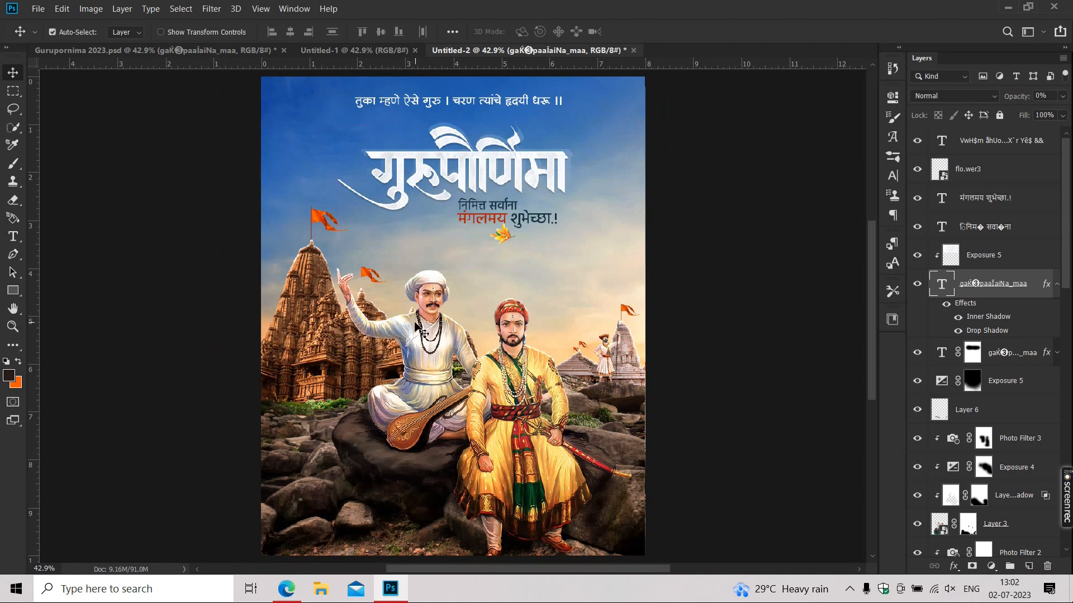
key("0")
key("0")
key("0")
scroll(458, 257, "up", 3)
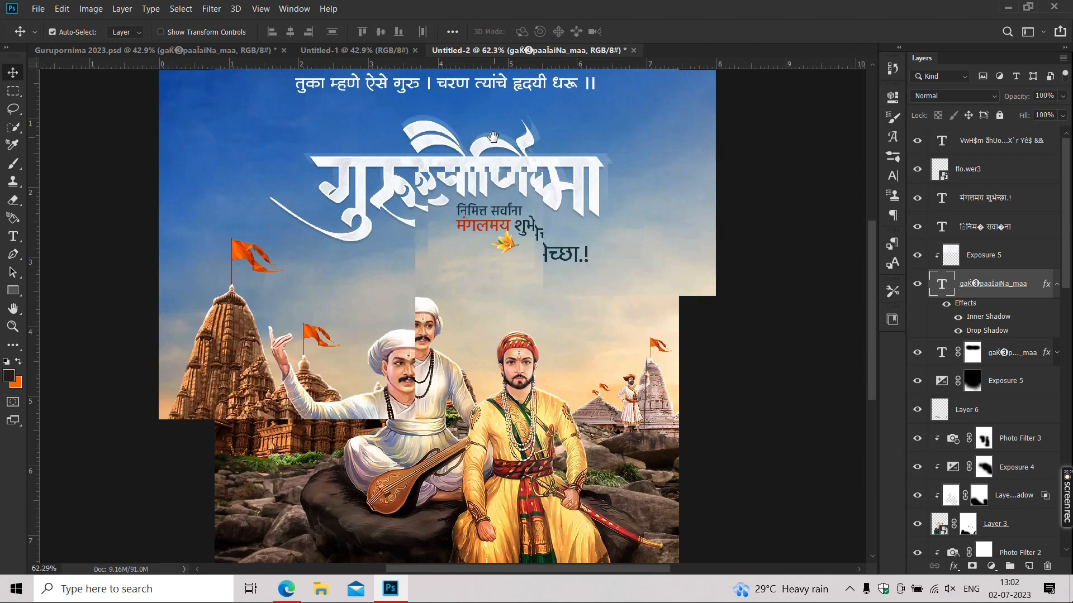
- Paste the white speckle group with its clipped layers above the title texture and centre it horizontally around the title
left_click(999, 151)
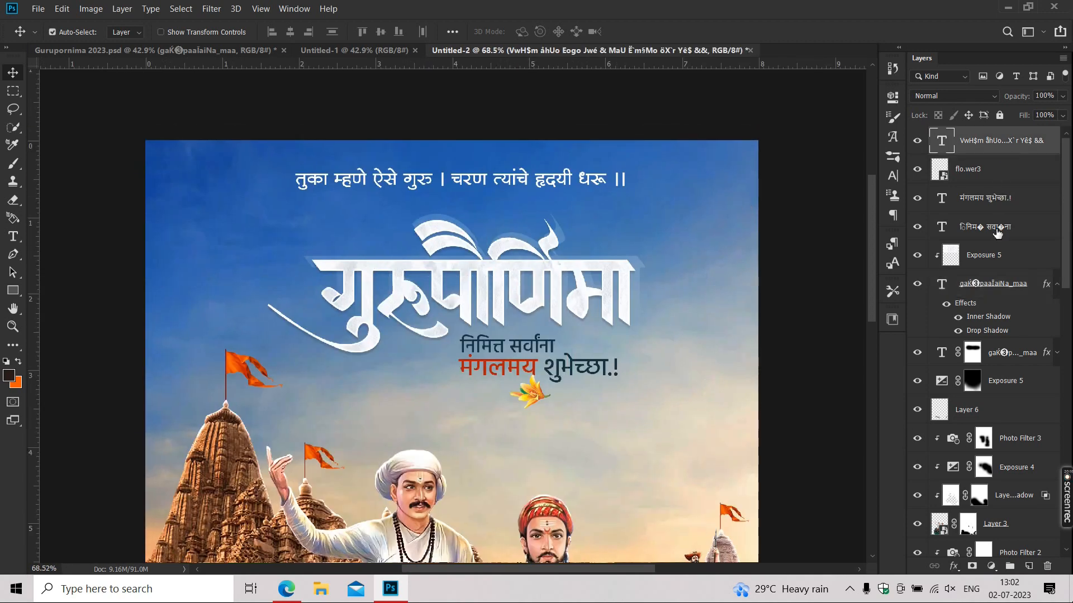
key("ctrl+v")
key("ctrl+t")
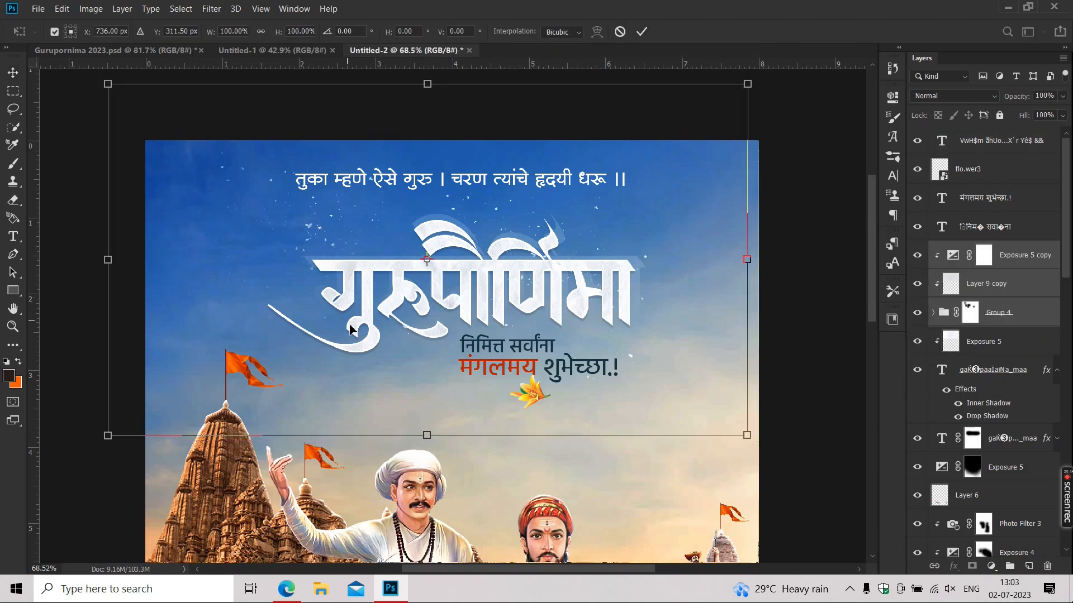
left_click_drag(343, 308, 367, 347)
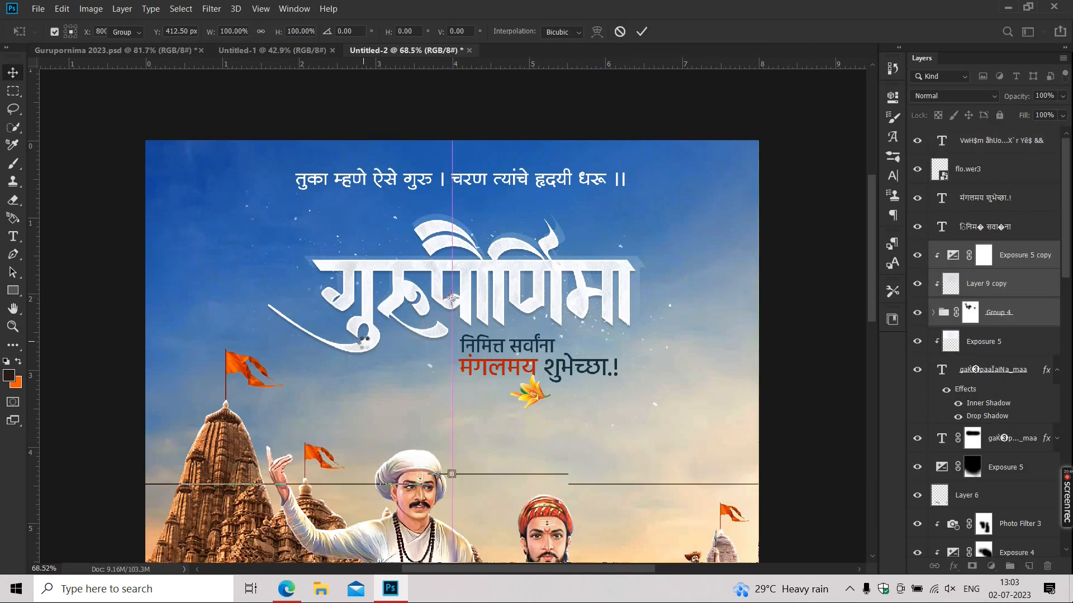
key("Return")
key("ctrl+0")
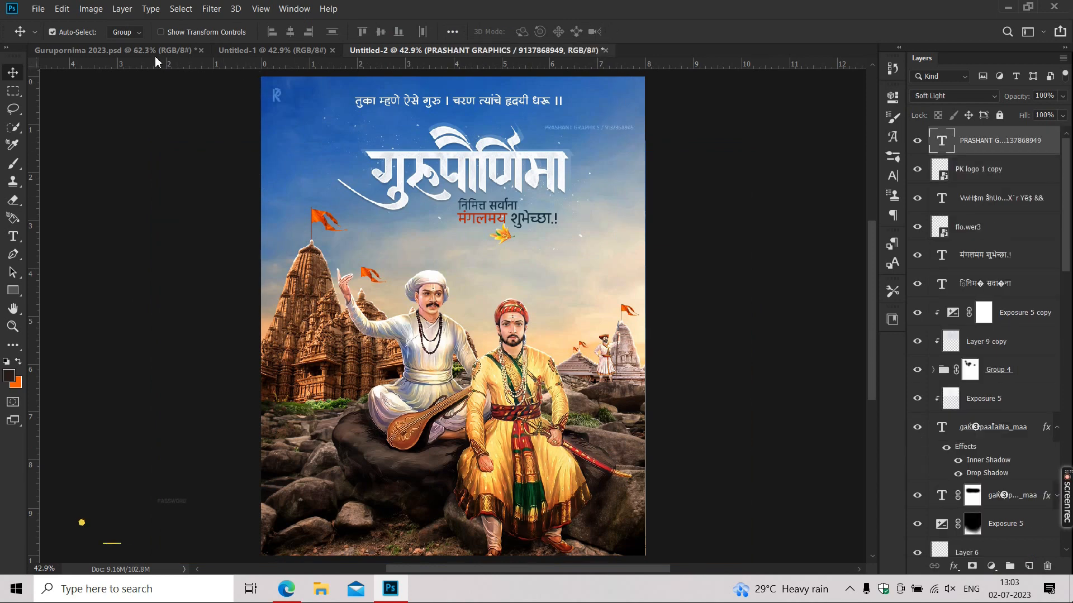
- Compare with Gurupornima 2023.psd, and group all layers from the designer credit down to the Soft Light title copy
left_click(151, 50)
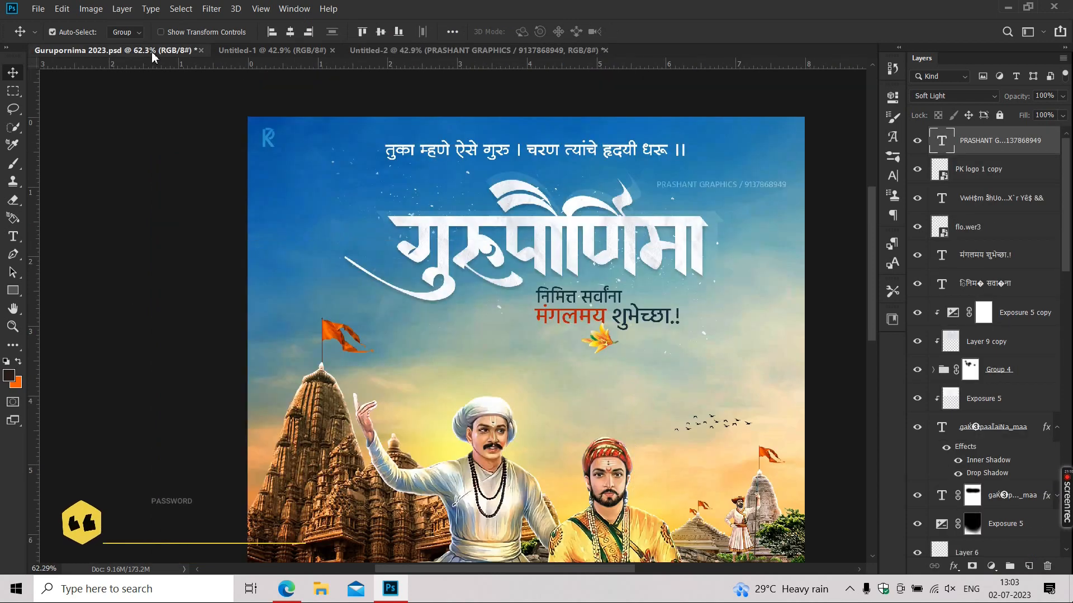
left_click(441, 50)
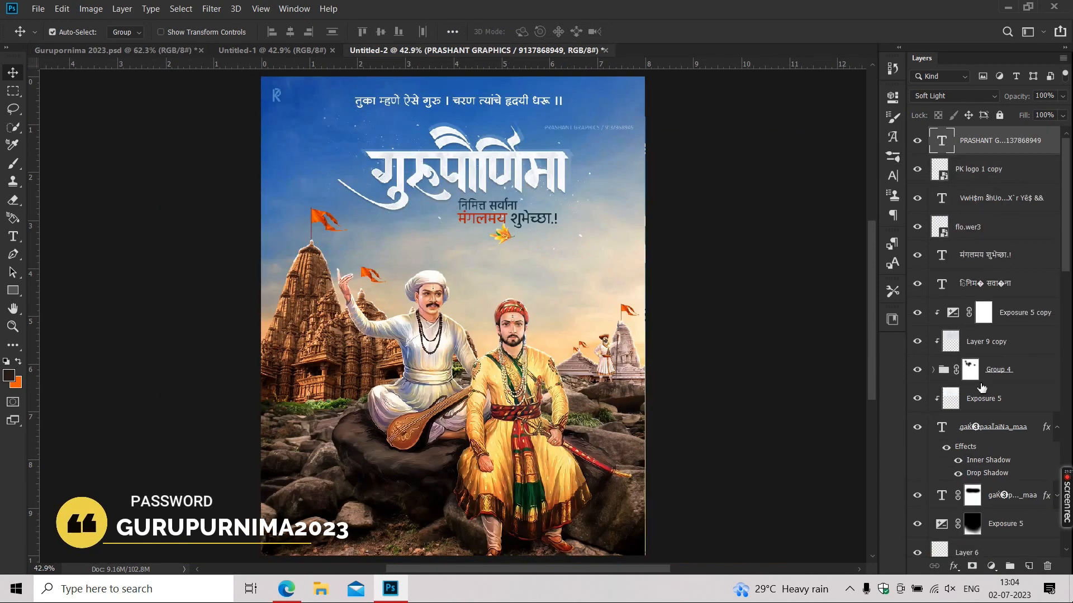
left_click(998, 496, "shift")
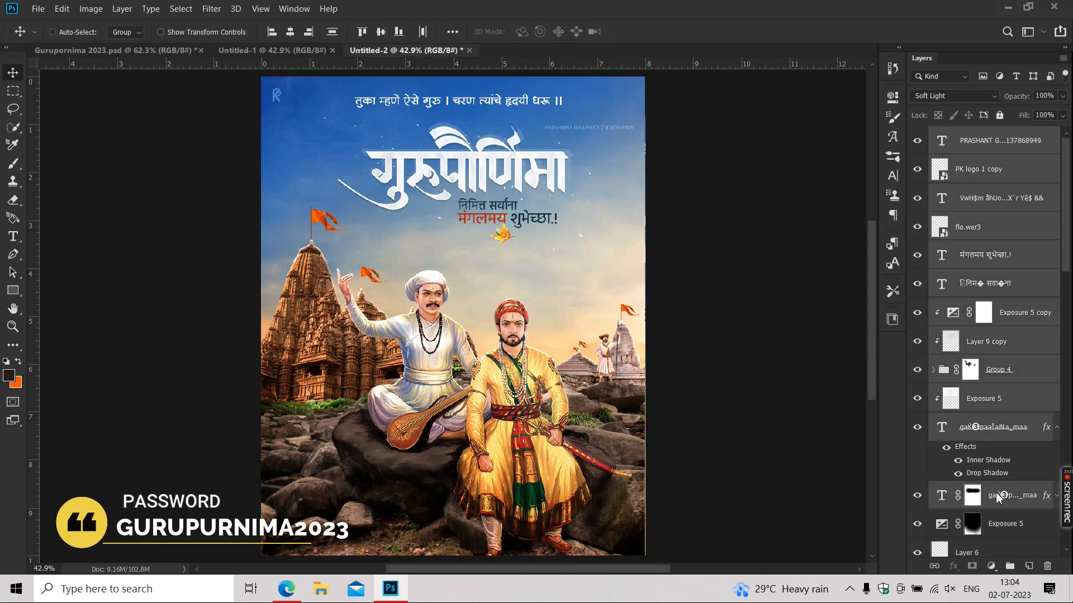
key("ctrl+g")
left_click(773, 240)
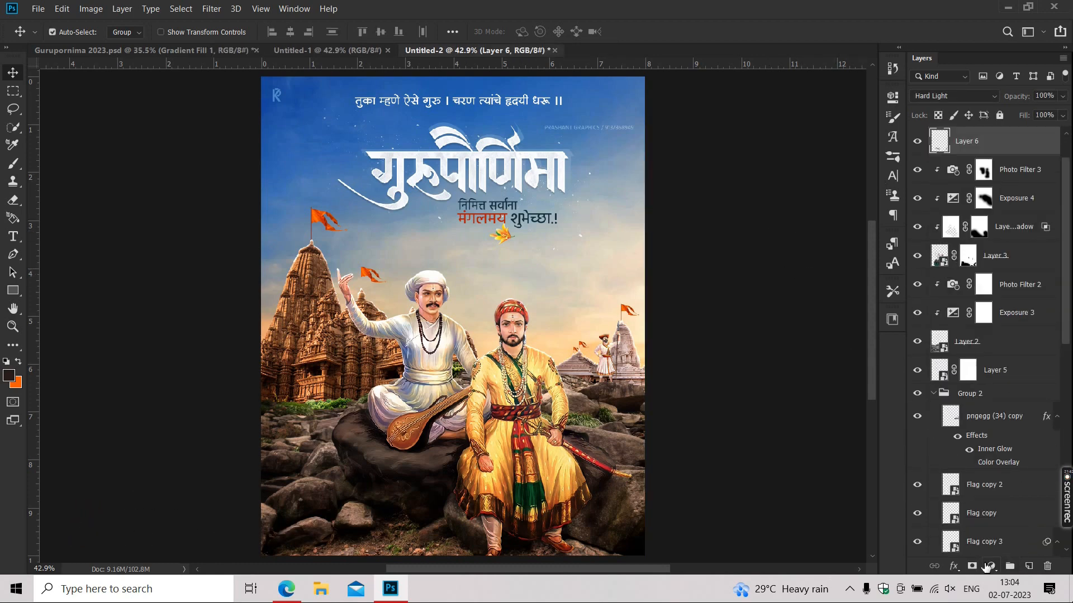
- Add a gradient fill layer above Layer 6 using a gradient from brown at the base to teal at the top
left_click(990, 566)
left_click(984, 328)
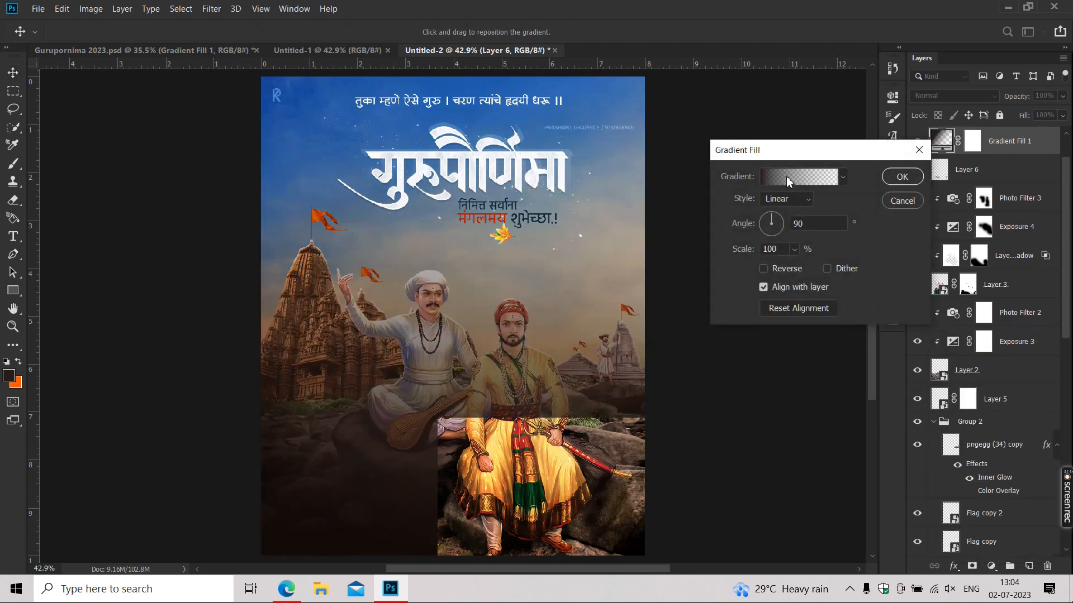
left_click(786, 177)
left_click(884, 296)
key("Return")
key("Return")
- Blend the brown-to-teal gradient fill layer over the poster as Soft Light
left_click(934, 96)
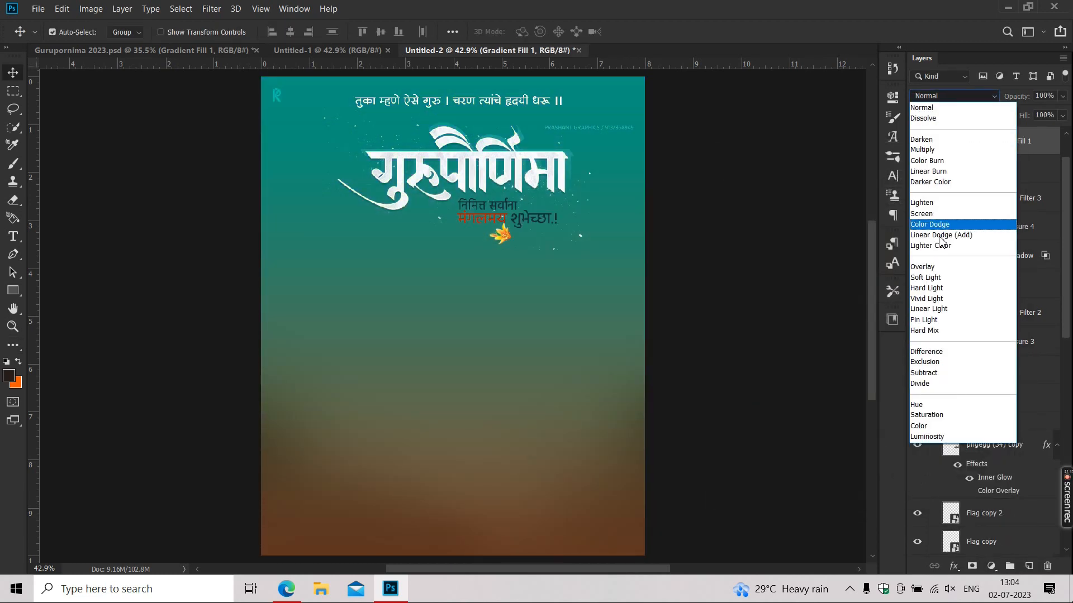
left_click(925, 278)
left_click(799, 277)
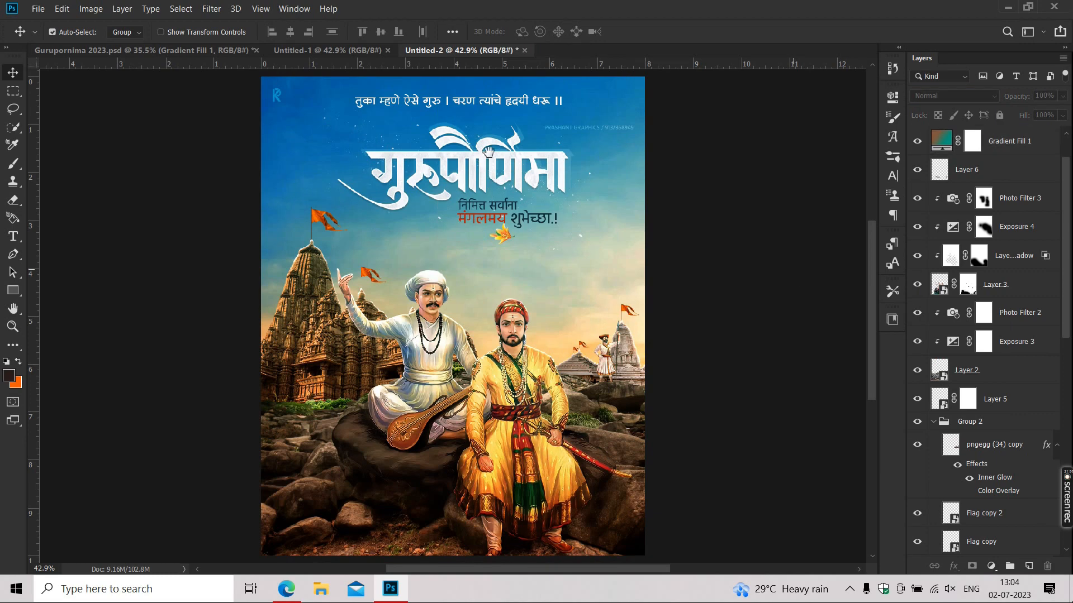
- Examine the finished poster up close and in full screen, from the title down to the figures, temples and rocks
scroll(484, 150, "up", 3)
left_click_drag(484, 149, 483, 218)
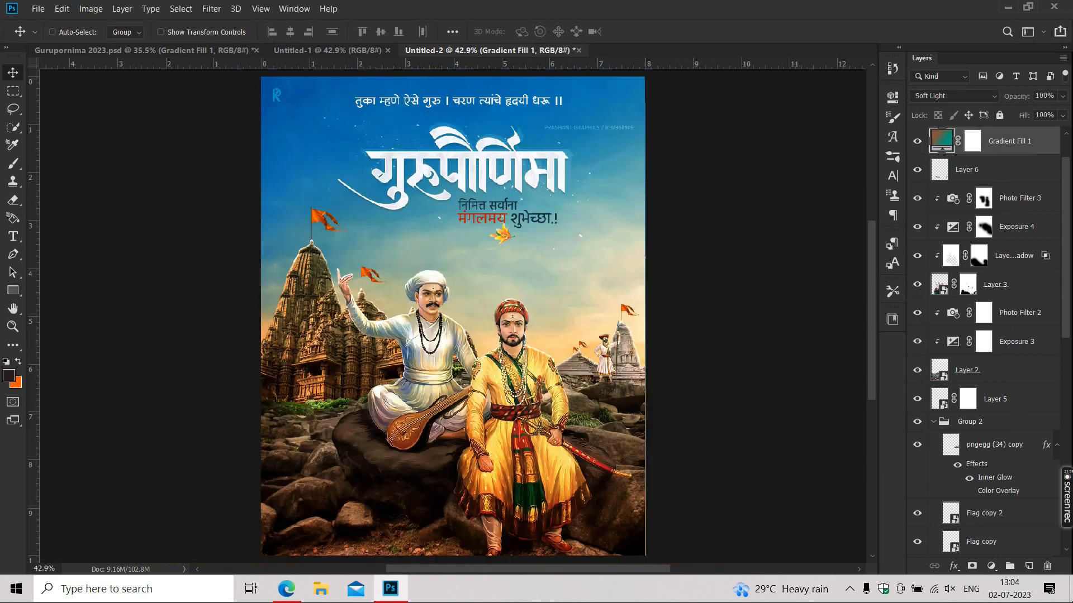
left_click(670, 390)
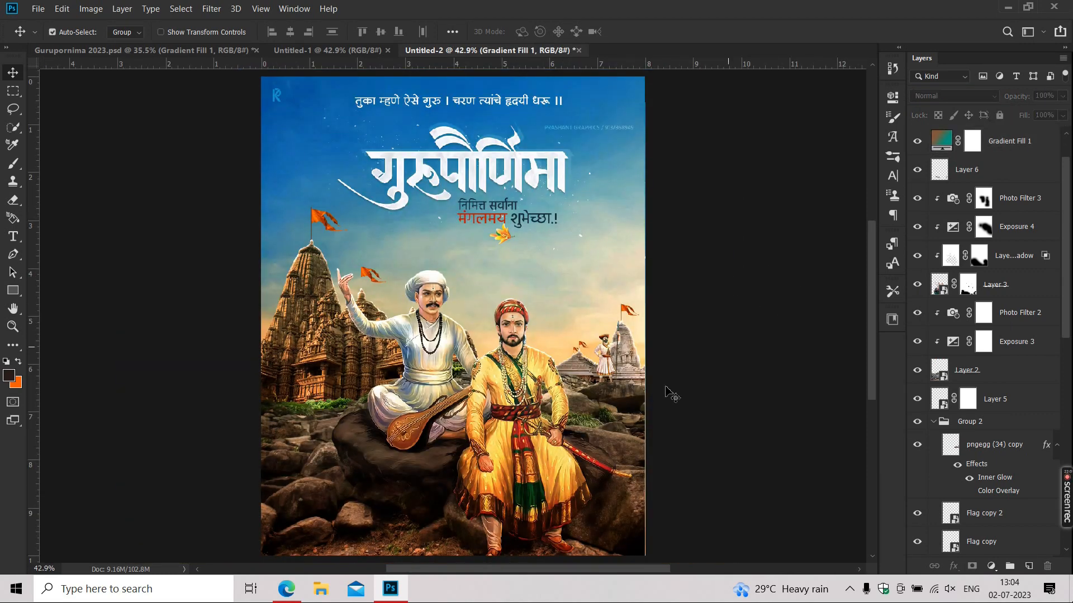
scroll(441, 443, "up", 2)
key("f")
key("f")
key("h")
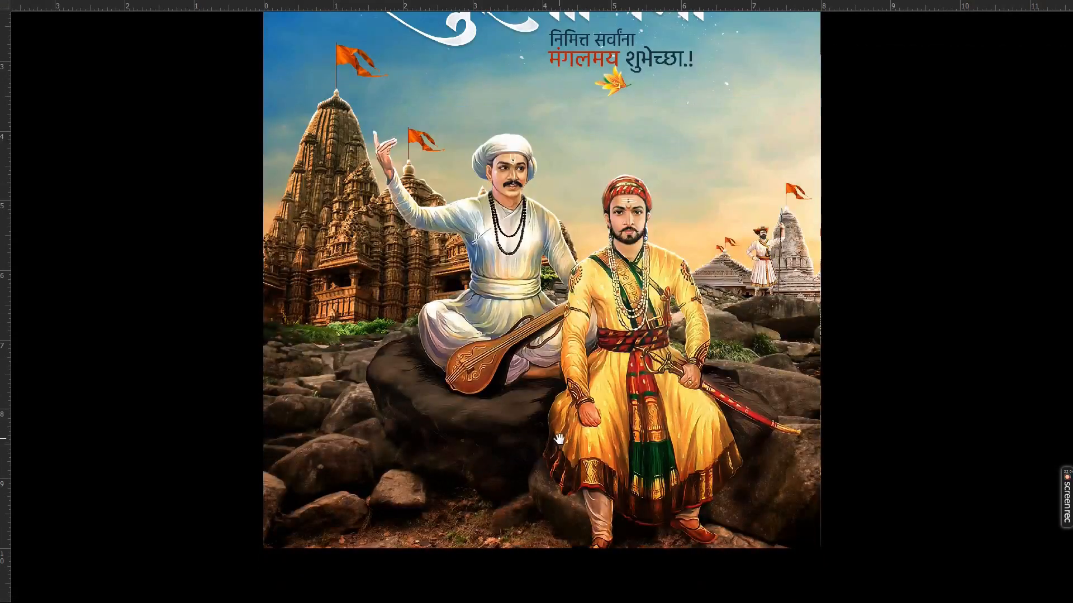
key("f")
key("f")
key("f")
scroll(490, 326, "up", 4)
left_click_drag(490, 326, 491, 287)
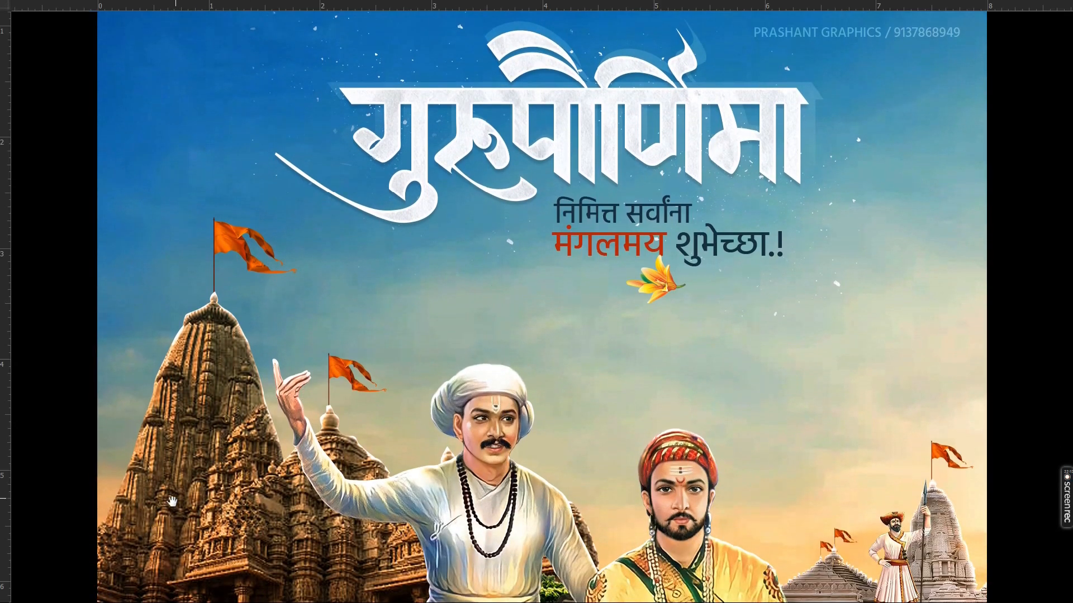
left_click_drag(170, 501, 171, 339)
left_click_drag(176, 497, 177, 397)
scroll(176, 396, "up", 10)
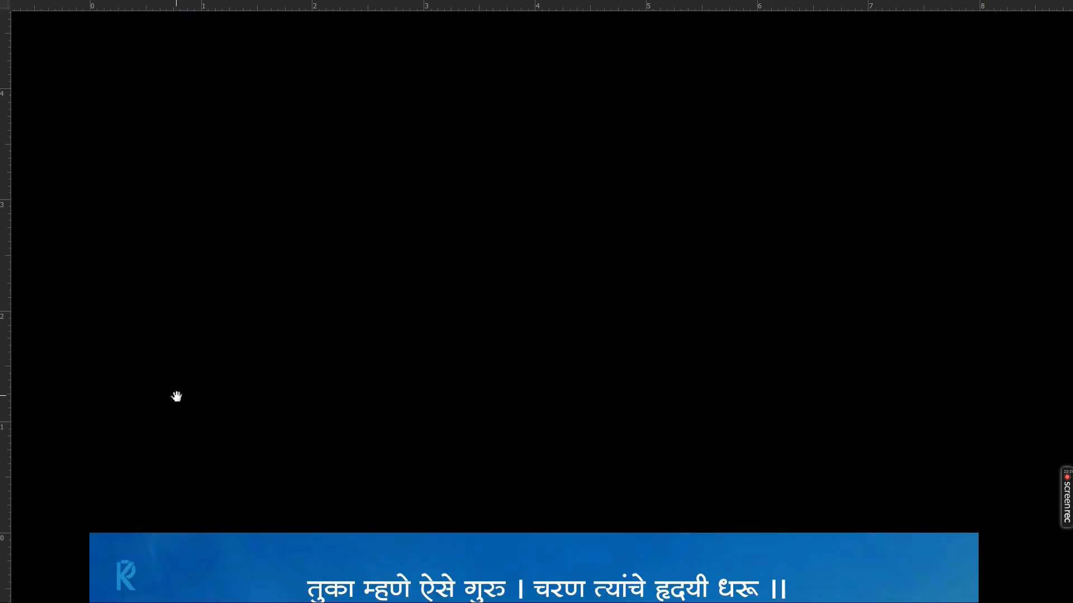
scroll(176, 397, "down", 6)
scroll(177, 397, "down", 6)
scroll(177, 397, "up", 6)
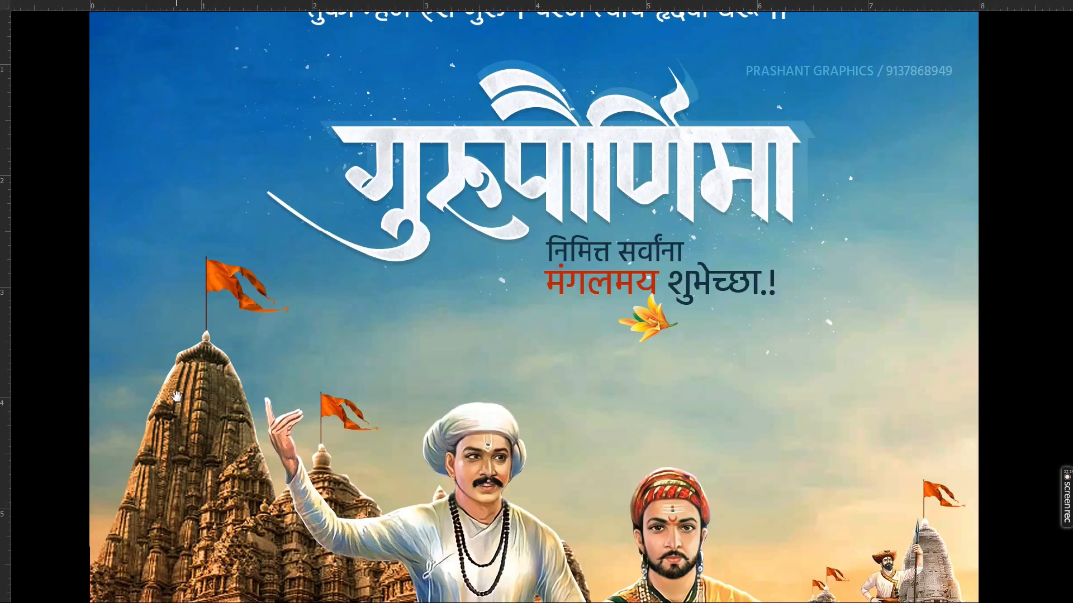
scroll(177, 396, "down", 3)
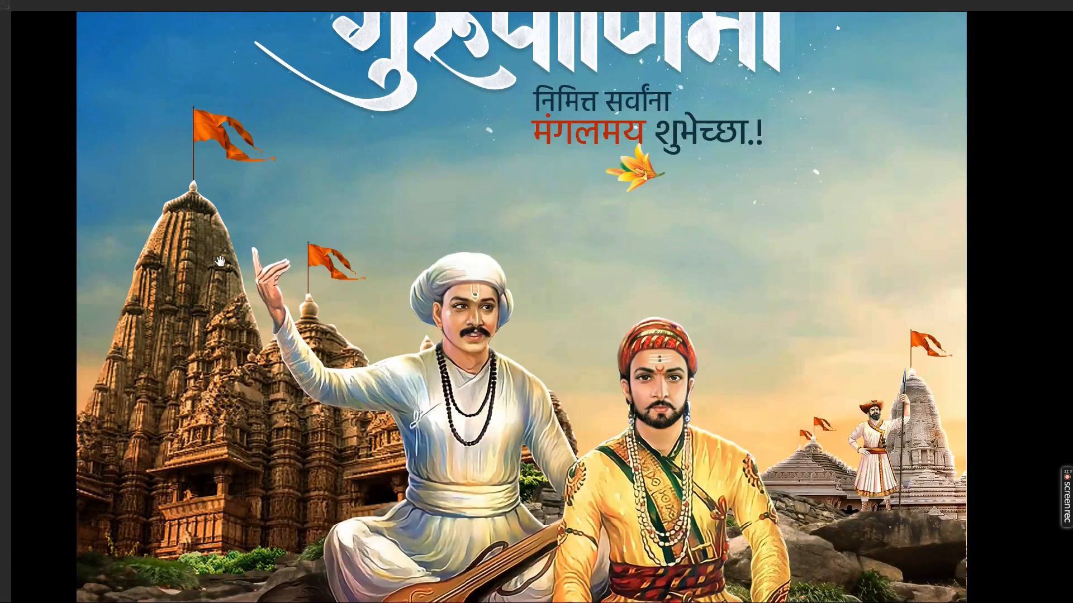
key("ctrl+0")
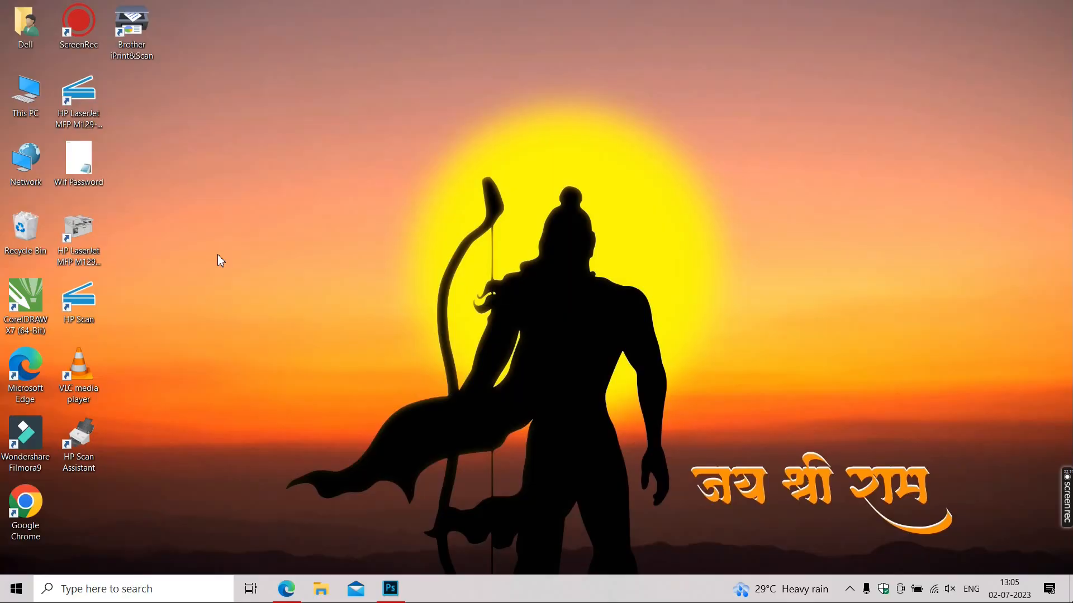
right_click(218, 258)
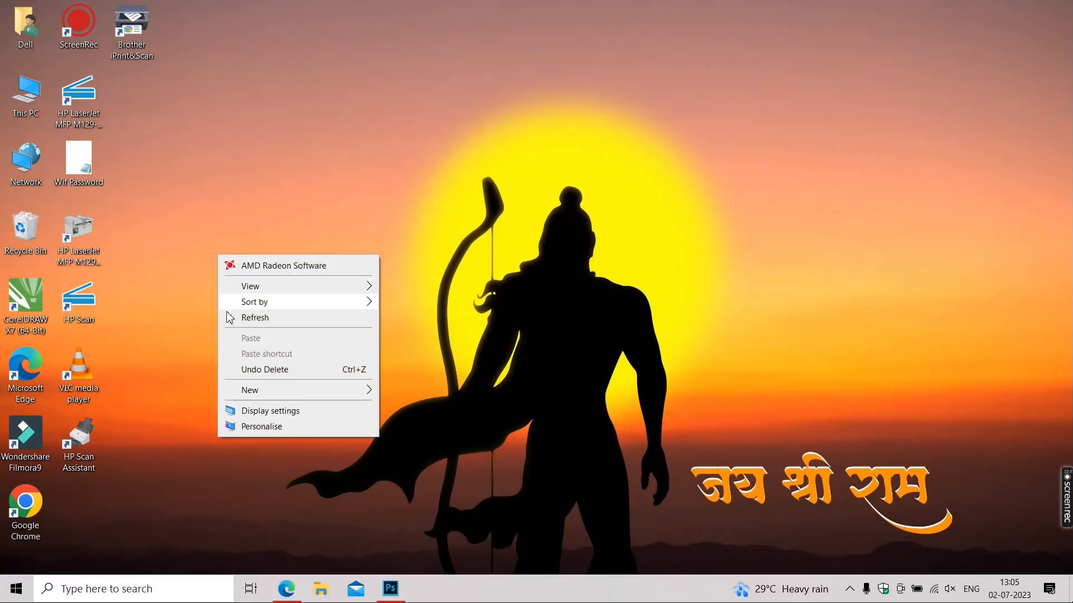
left_click(246, 314)
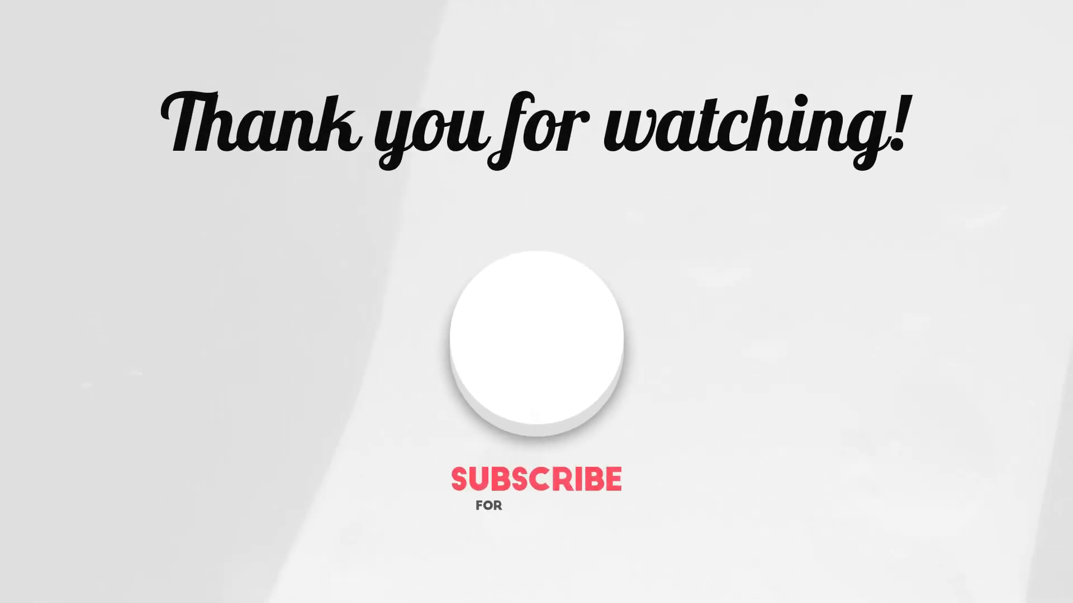